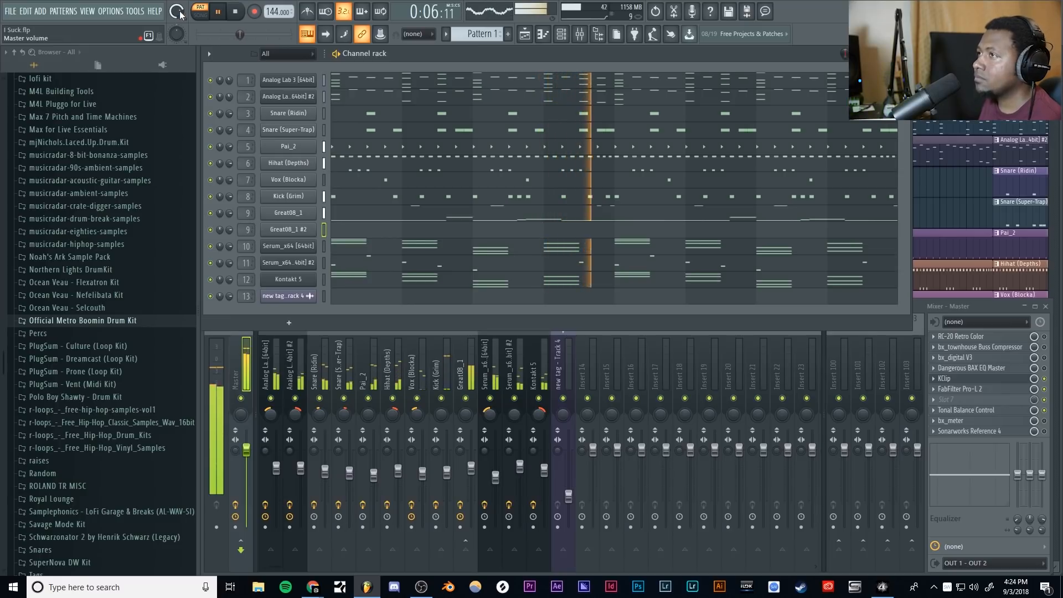
- Stop playback, isolate the Kick (Grim) and Great08_1 channels, and audition the pattern with only those two
key(space)
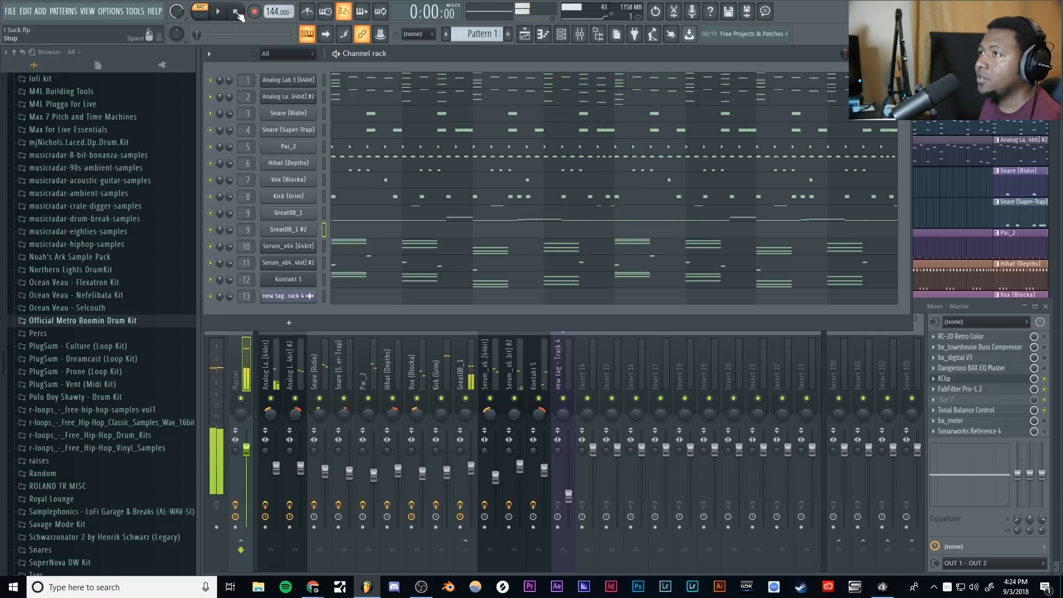
right_click(211, 196)
click(212, 197)
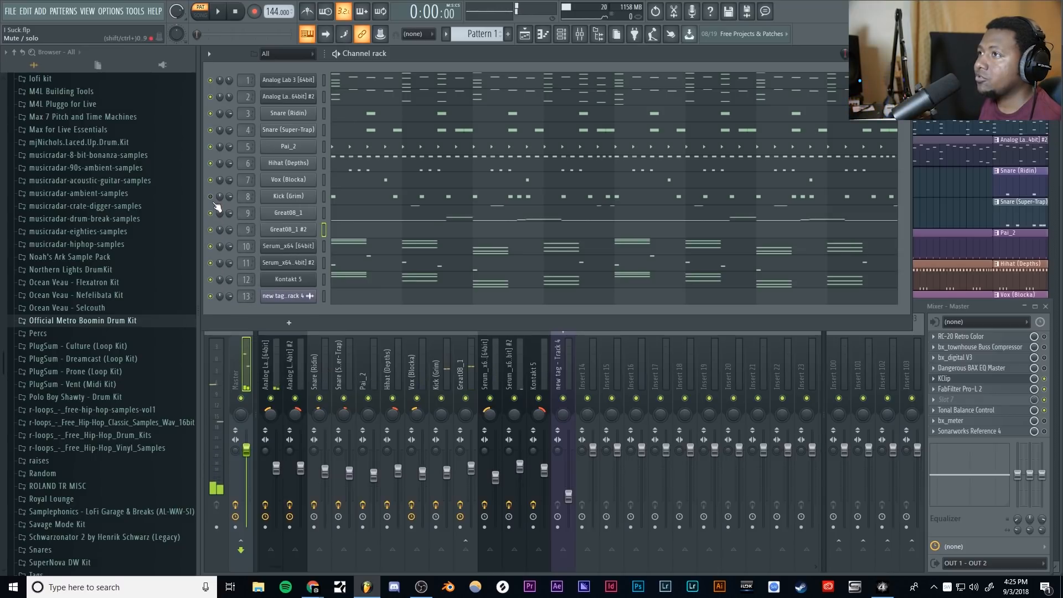
right_click(212, 214)
click(221, 216)
click(211, 198)
click(220, 15)
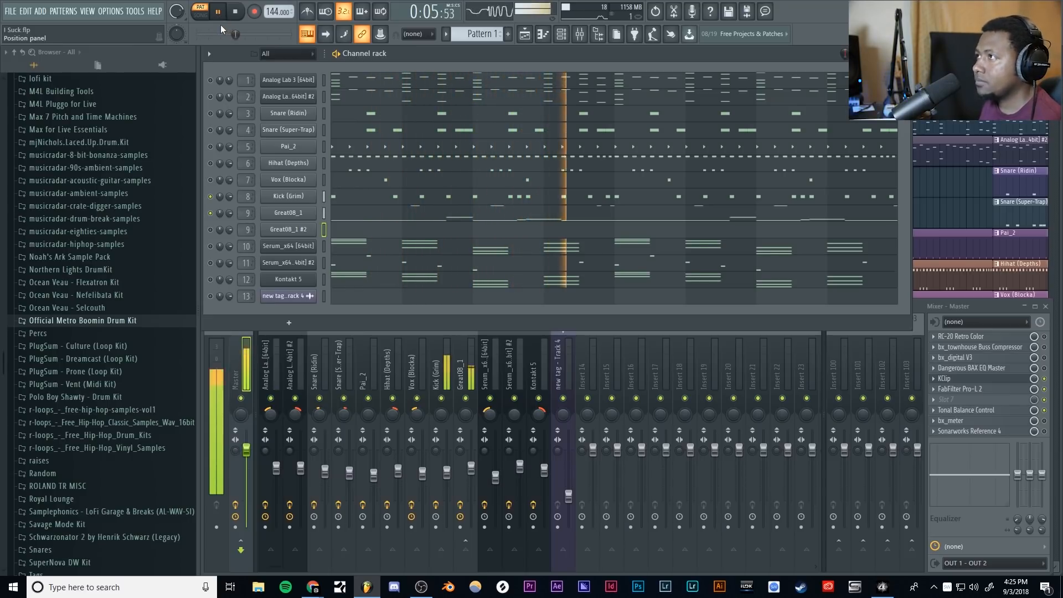
key(space)
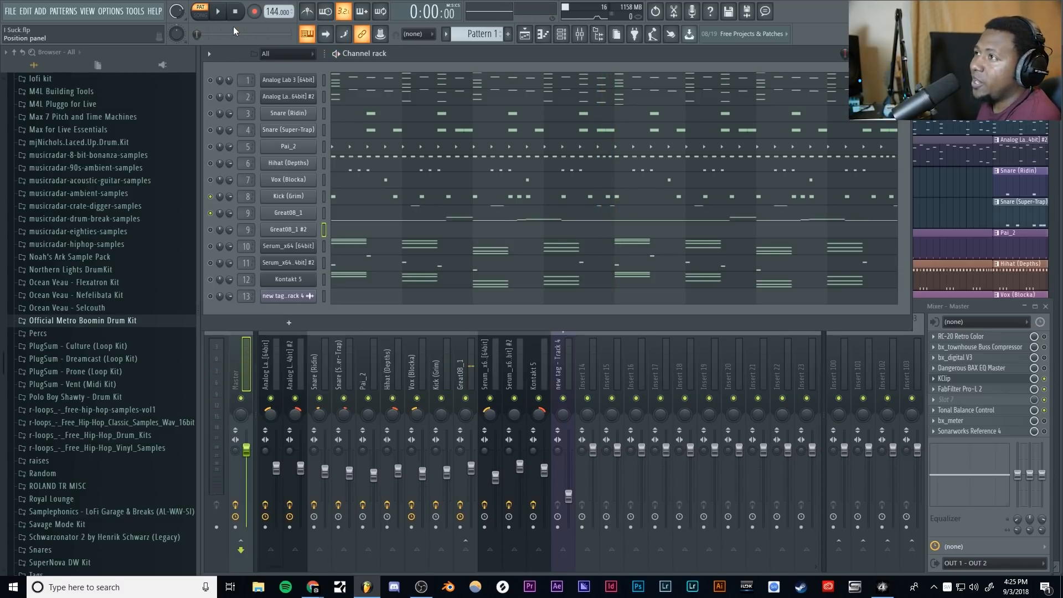
- Copy the Kick (Grim) note pattern and paste it into the Great08_1 #2 channel
right_click(299, 200)
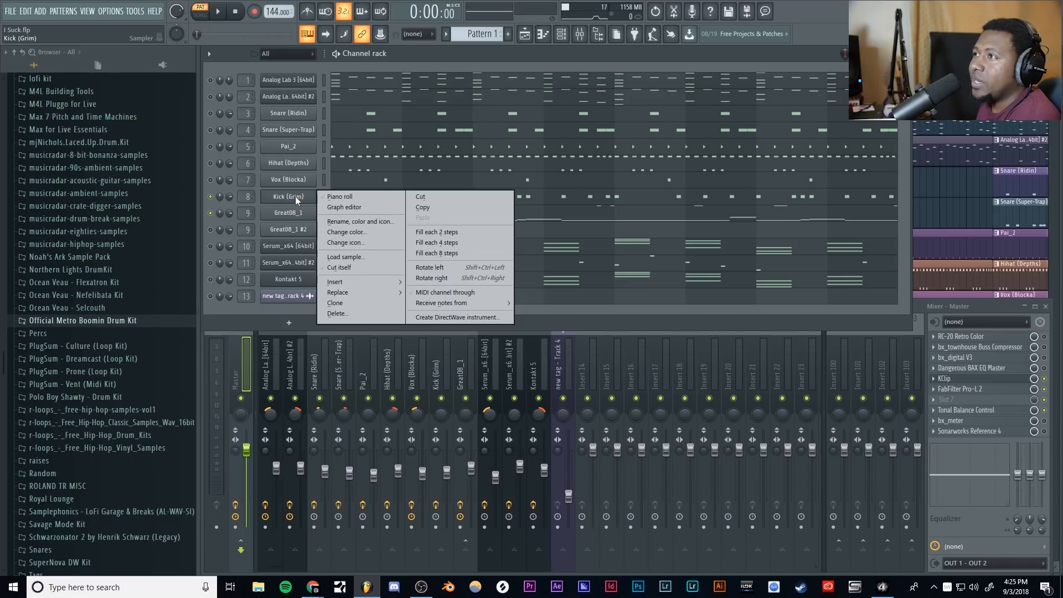
click(426, 208)
right_click(291, 228)
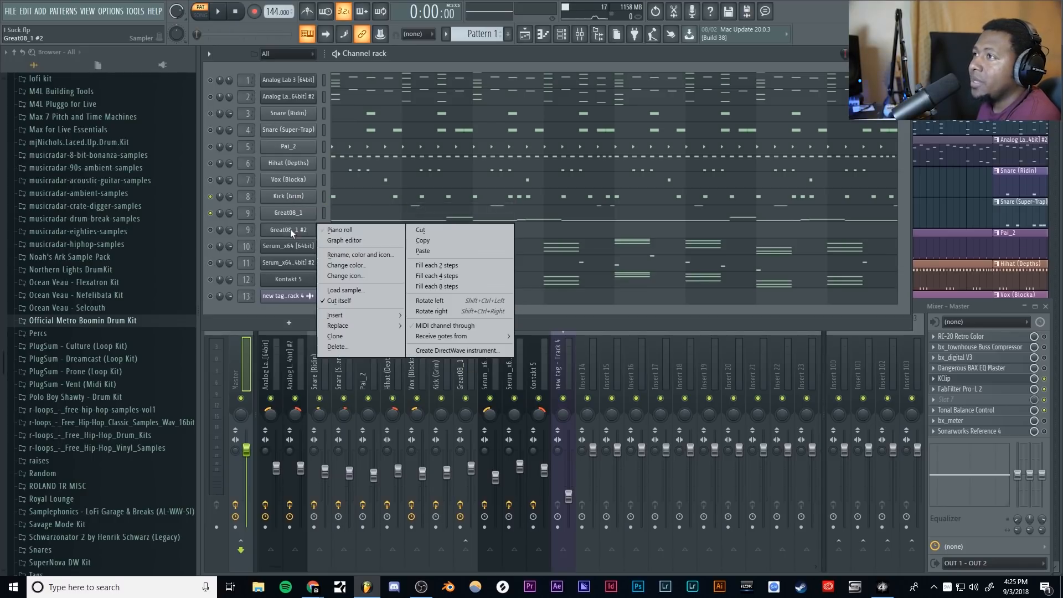
click(437, 251)
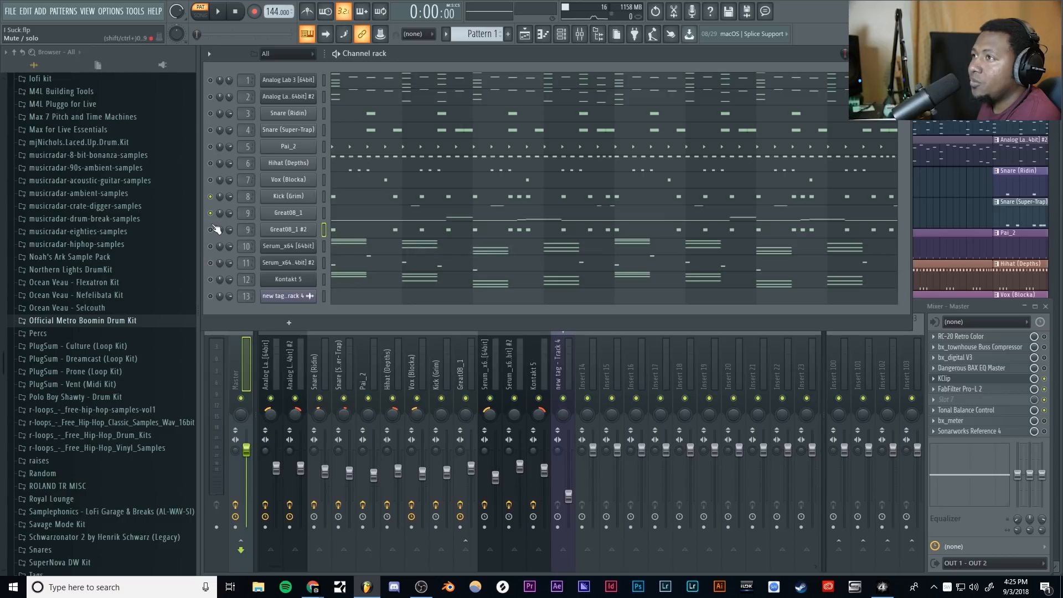
- Check the Cut itself option of Great08_1 #2 and audition the channel with the kick, leaving Great08_1 muted
right_click(288, 229)
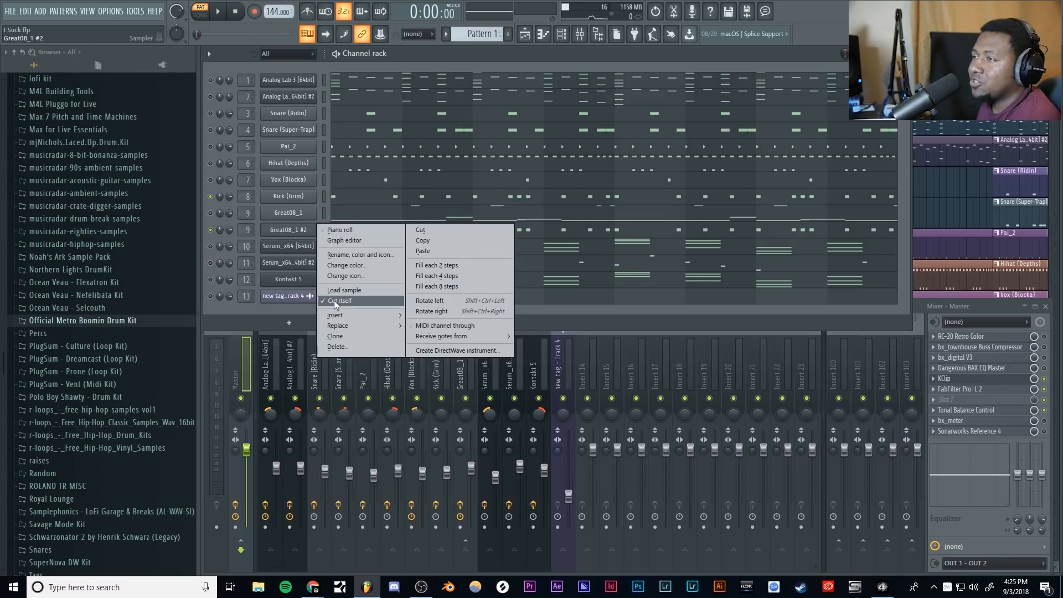
click(329, 206)
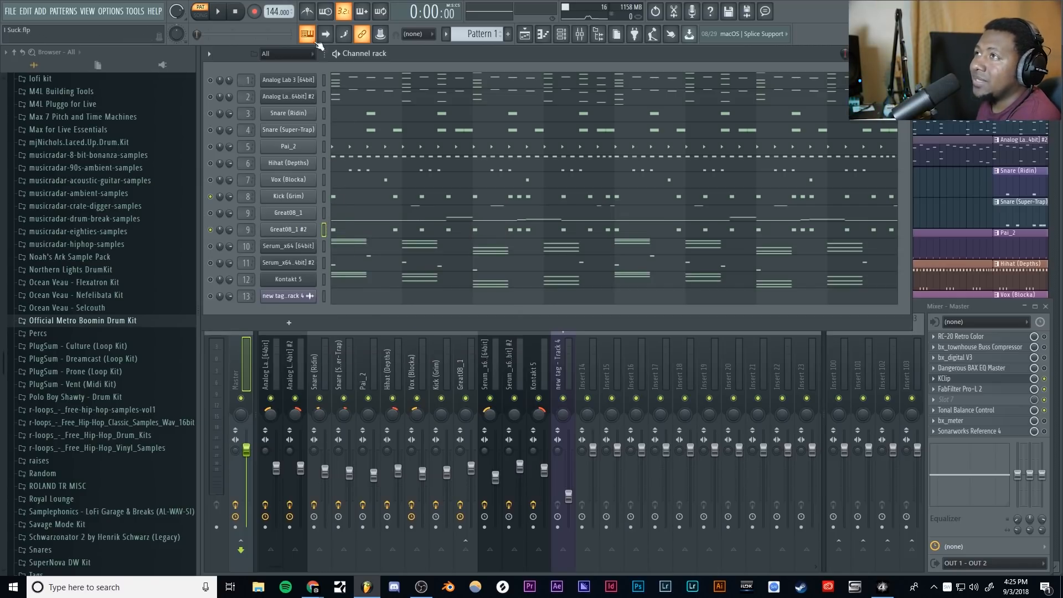
click(219, 12)
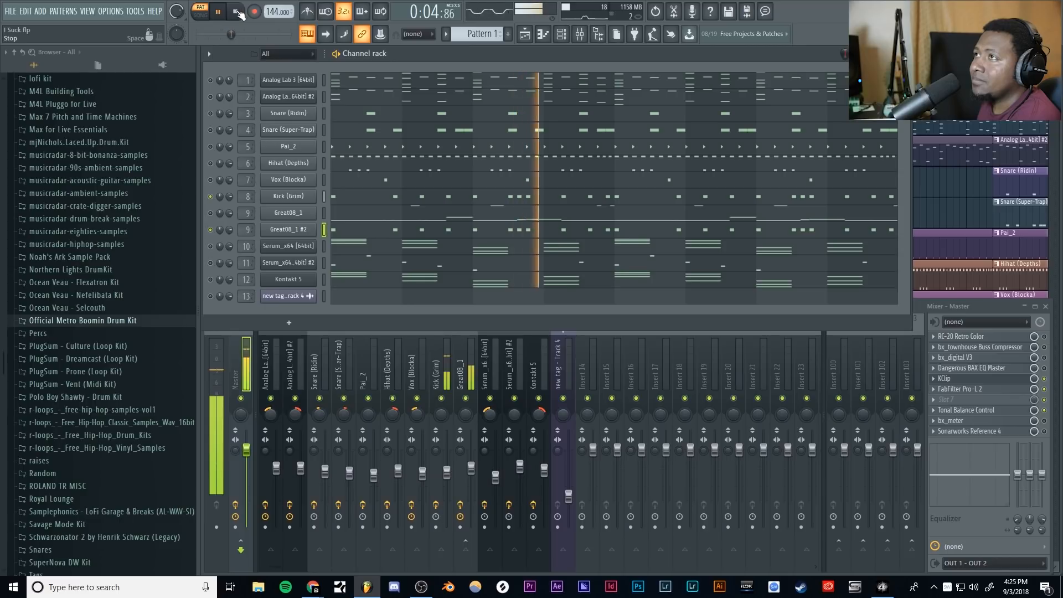
click(235, 11)
- Select the Great08_1 mixer track to check its Fruity Limiter slot and replay the kick with Great08_1 #2
click(466, 382)
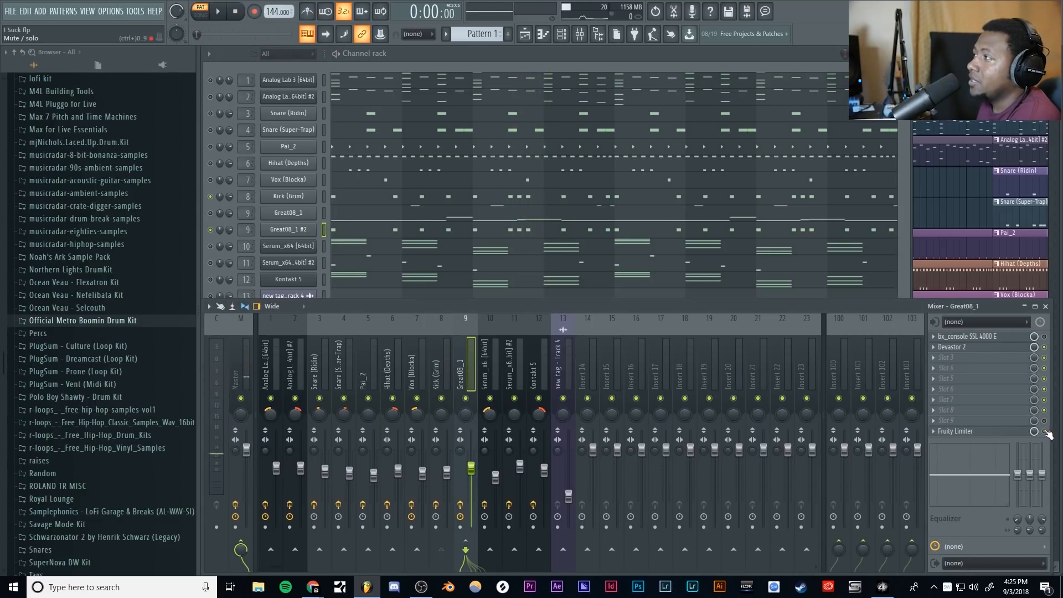
click(220, 14)
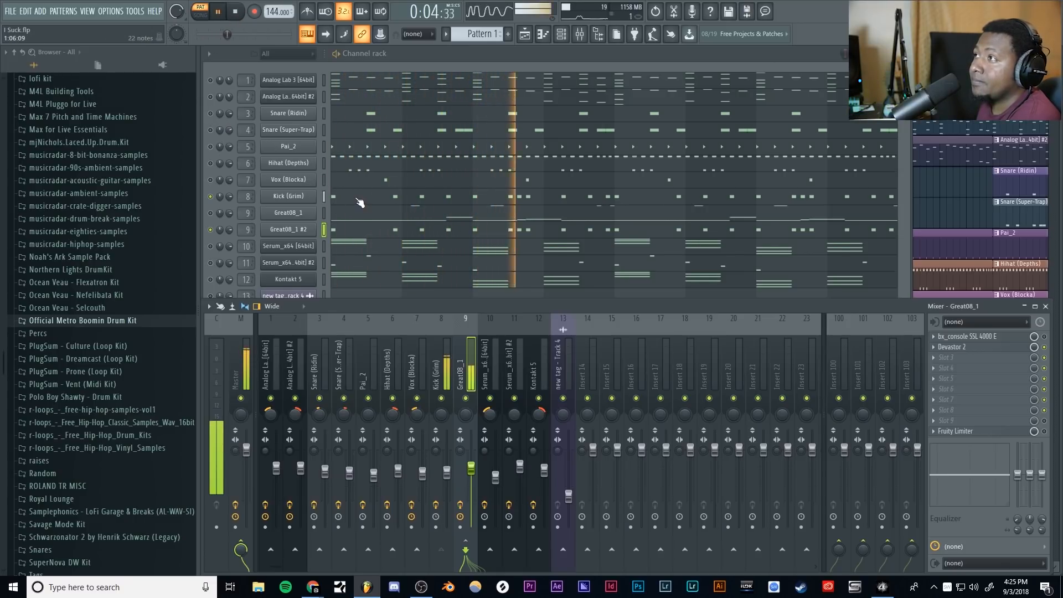
click(240, 14)
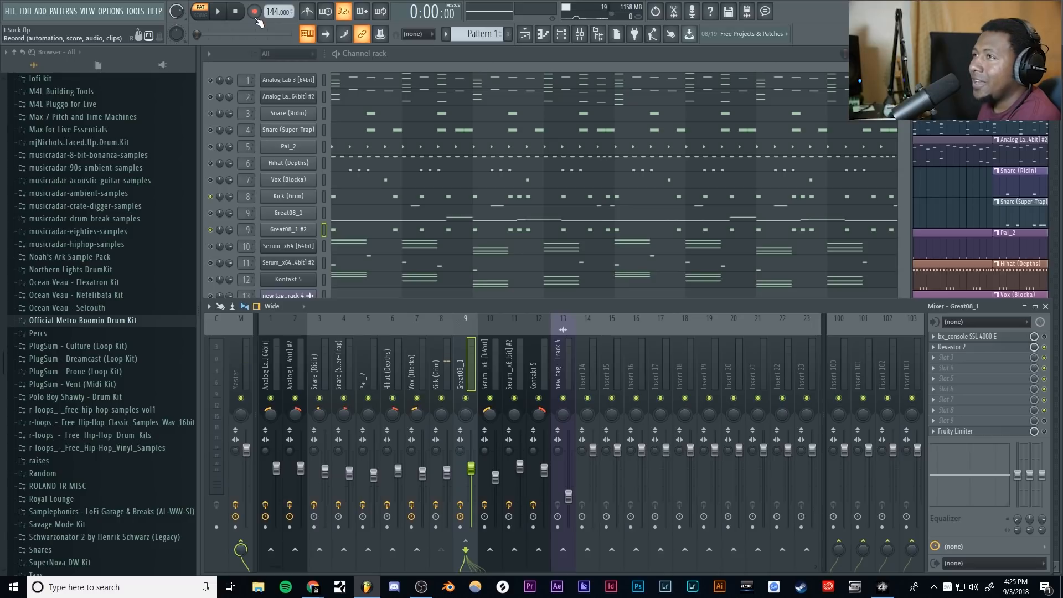
- Unmute all channels except Great08_1 and audition the full beat with the Great08_1 #2 pattern
right_click(211, 197)
click(218, 204)
right_click(212, 200)
click(219, 206)
click(211, 213)
click(219, 12)
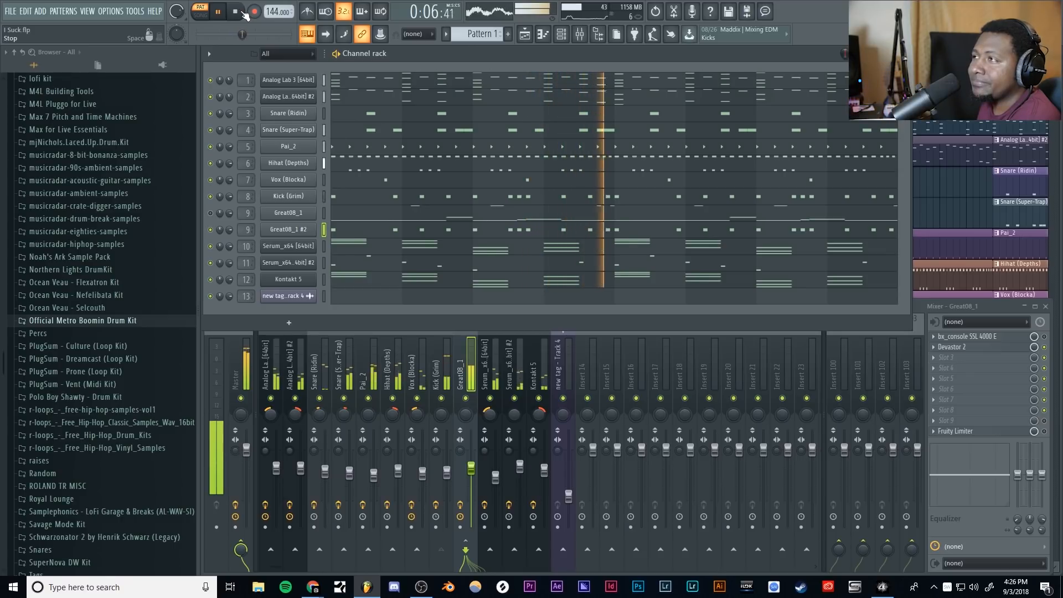
click(243, 13)
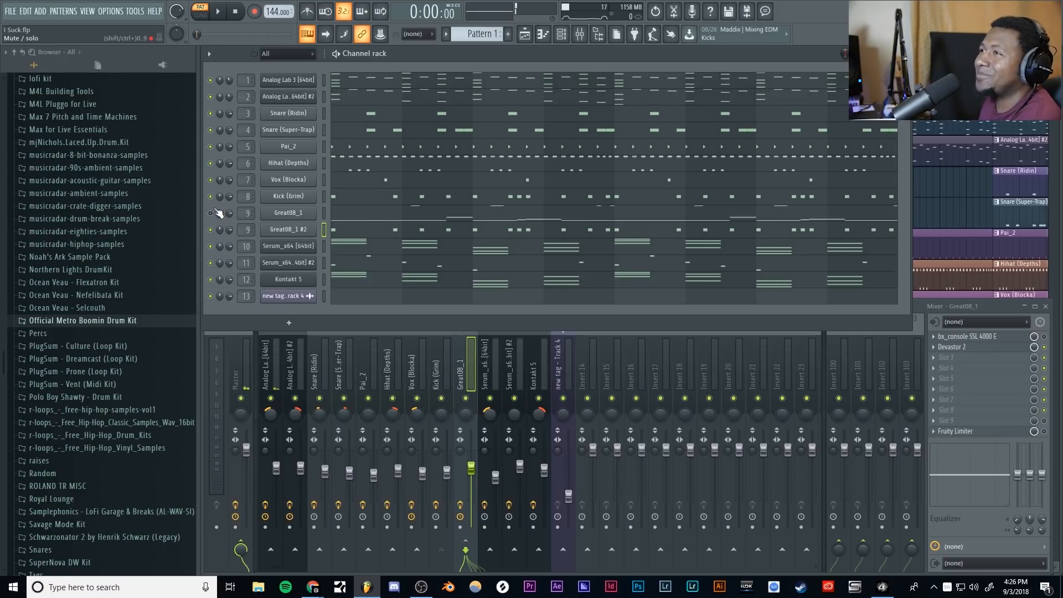
- Isolate the Great08_1 #2 channel and unmute Kick (Grim) alongside it
right_click(216, 233)
click(227, 236)
click(211, 196)
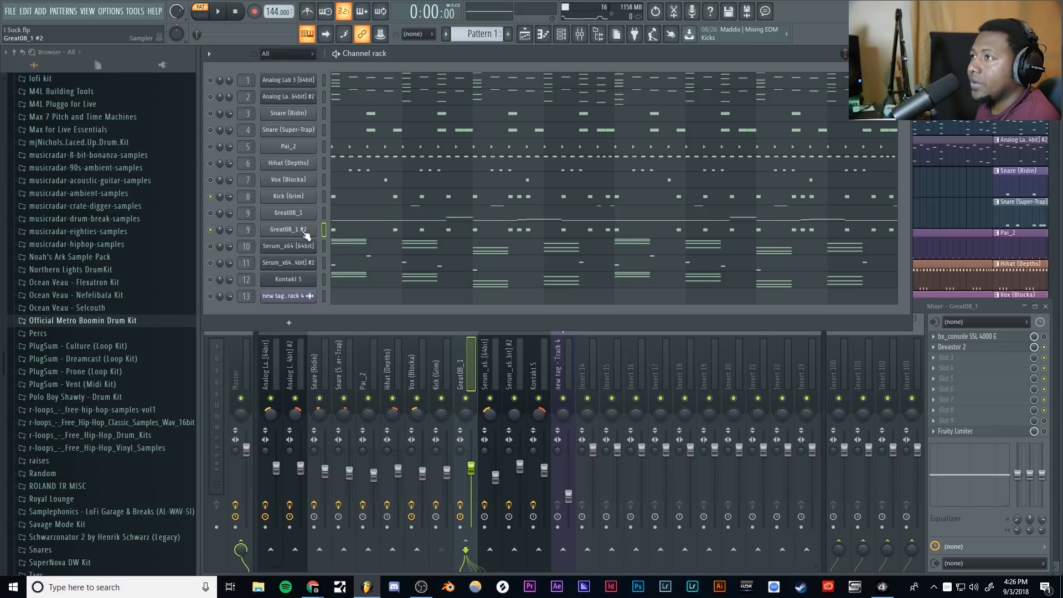
- Transpose all Great08_1 #2 notes down to A4 in the piano roll, audition them, and return to the channel rack
click(349, 232)
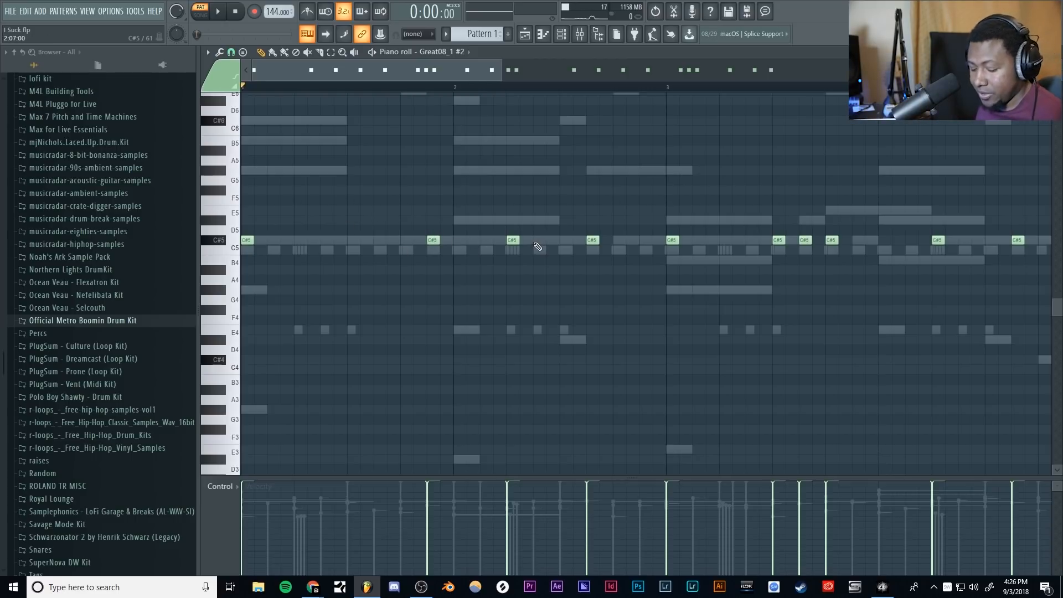
key(ctrl+a)
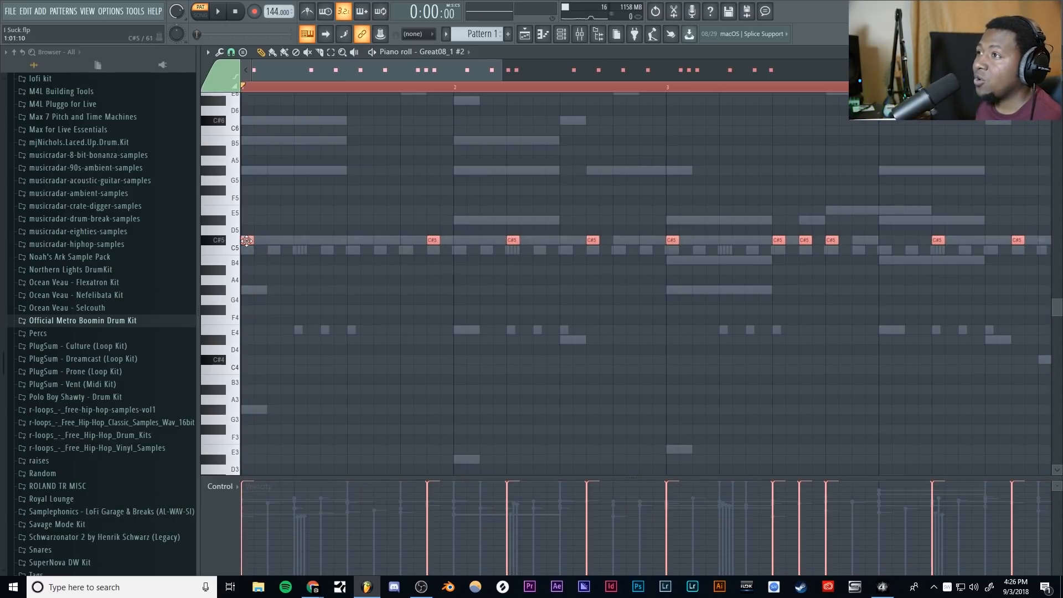
drag(246, 240, 243, 285)
key(space)
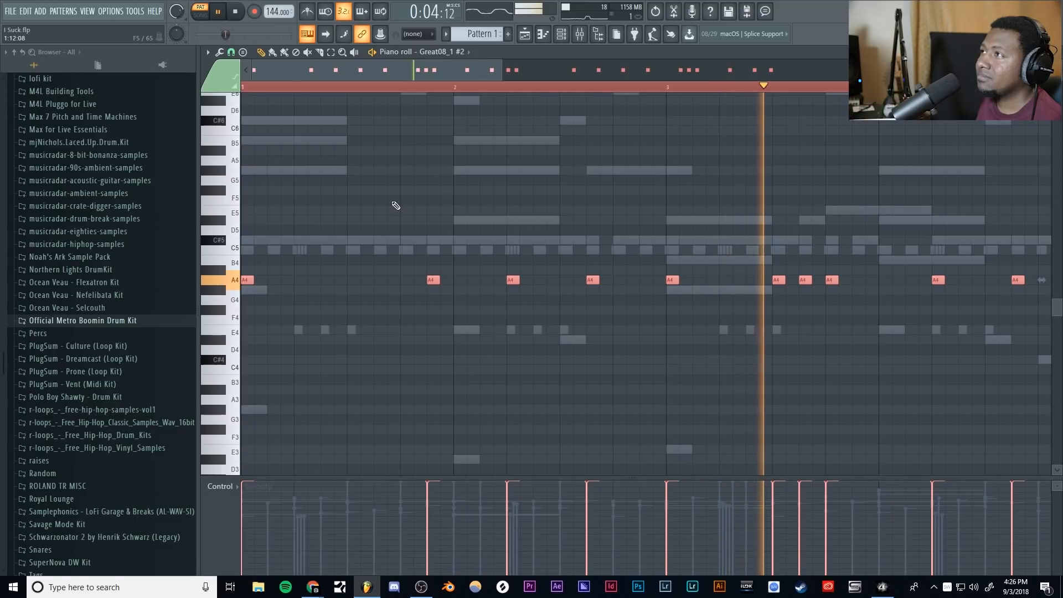
key(space)
click(542, 35)
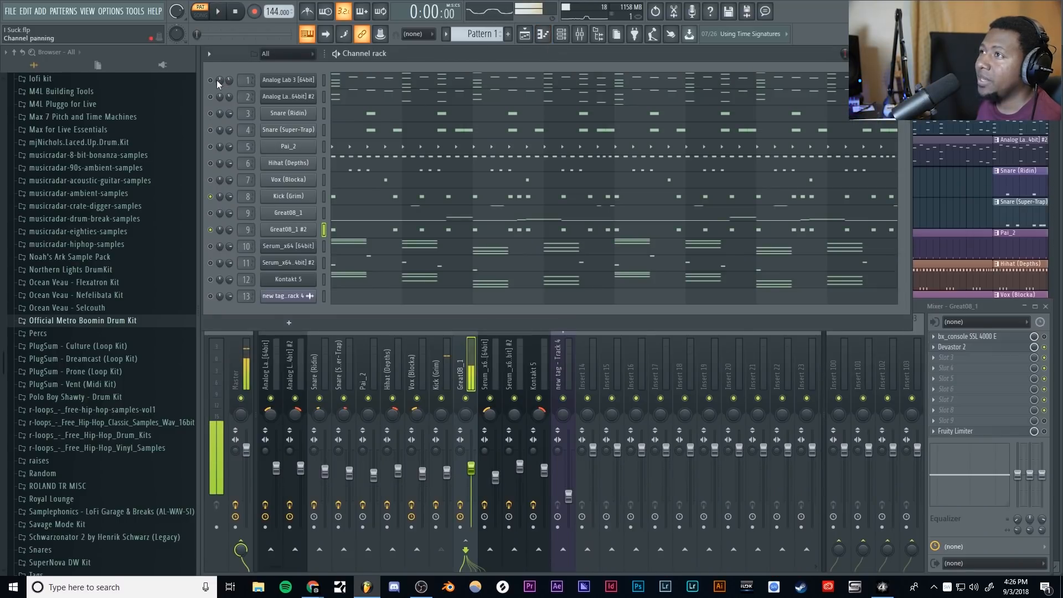
- Audition the kick and Great08_1 #2 together with both Analog Lab melody channels
key(space)
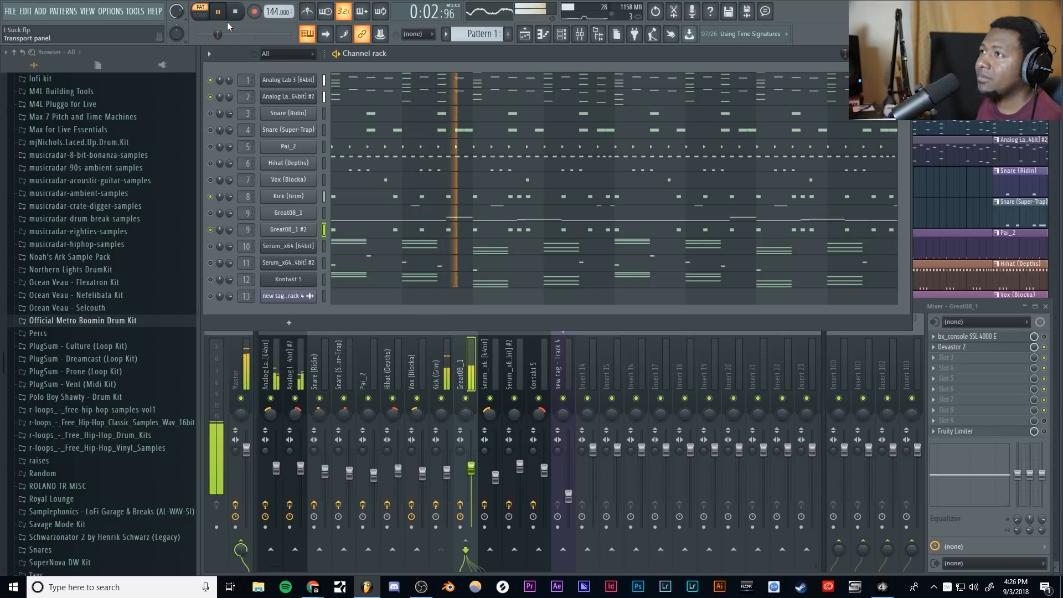
right_click(182, 11)
click(185, 21)
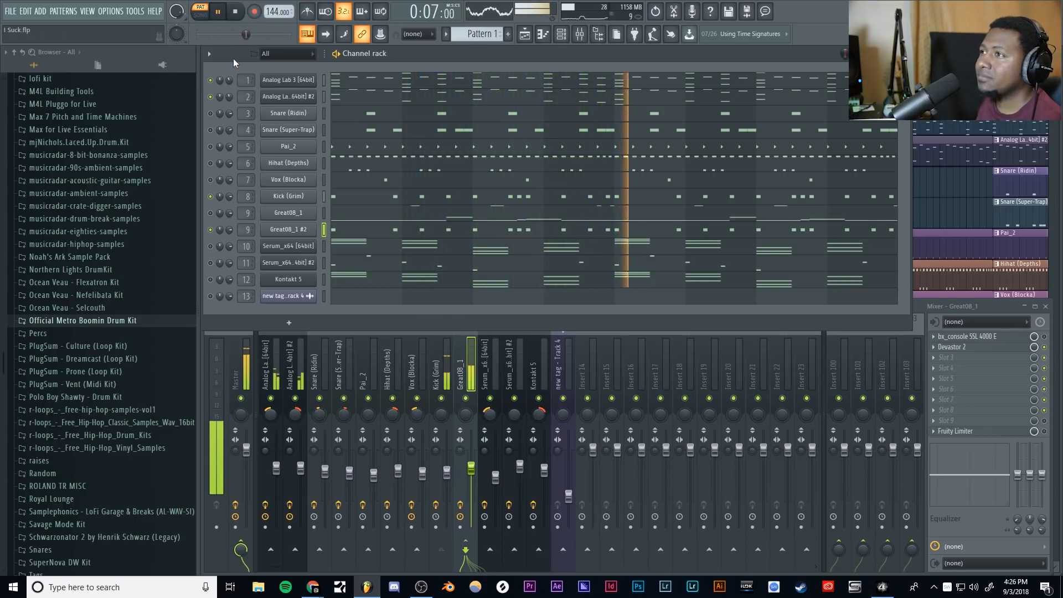
key(space)
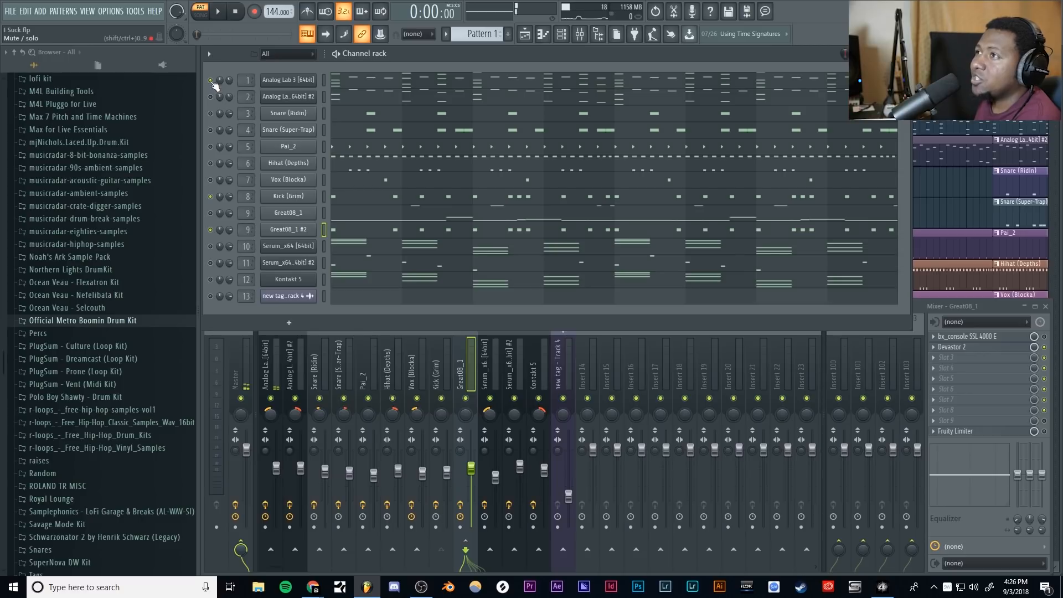
- Move all Great08_1 #2 notes up to C#5 in the piano roll, audition them briefly, and clear the selection
click(376, 232)
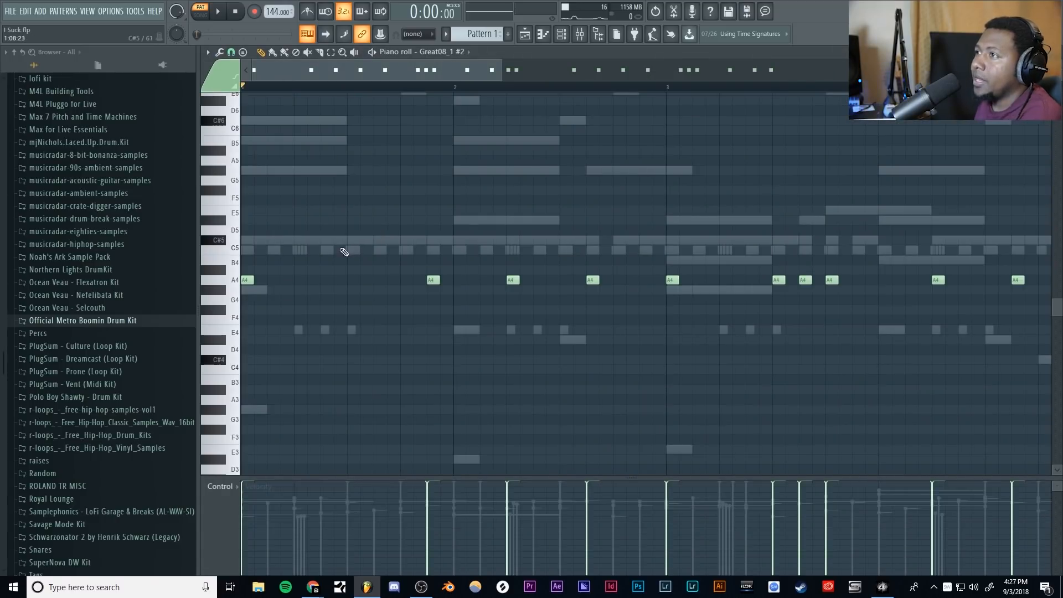
key(ctrl+a)
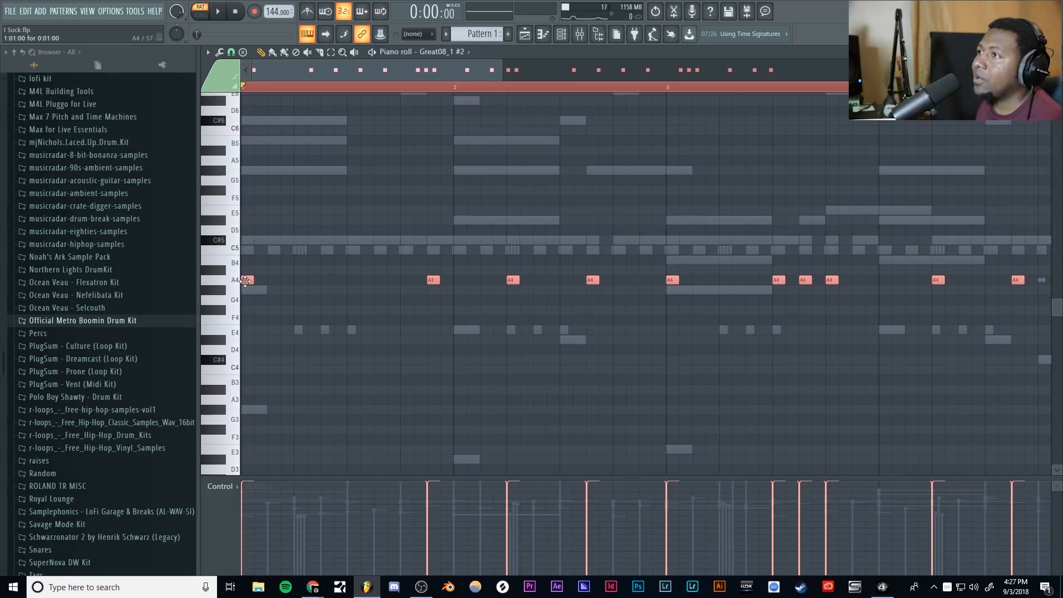
drag(245, 279, 245, 234)
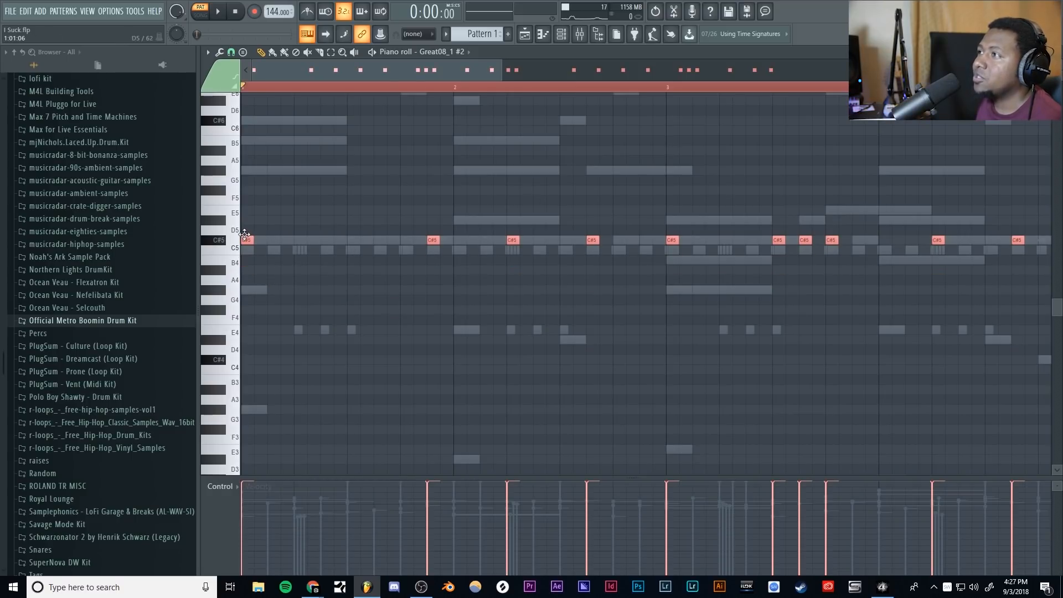
key(space)
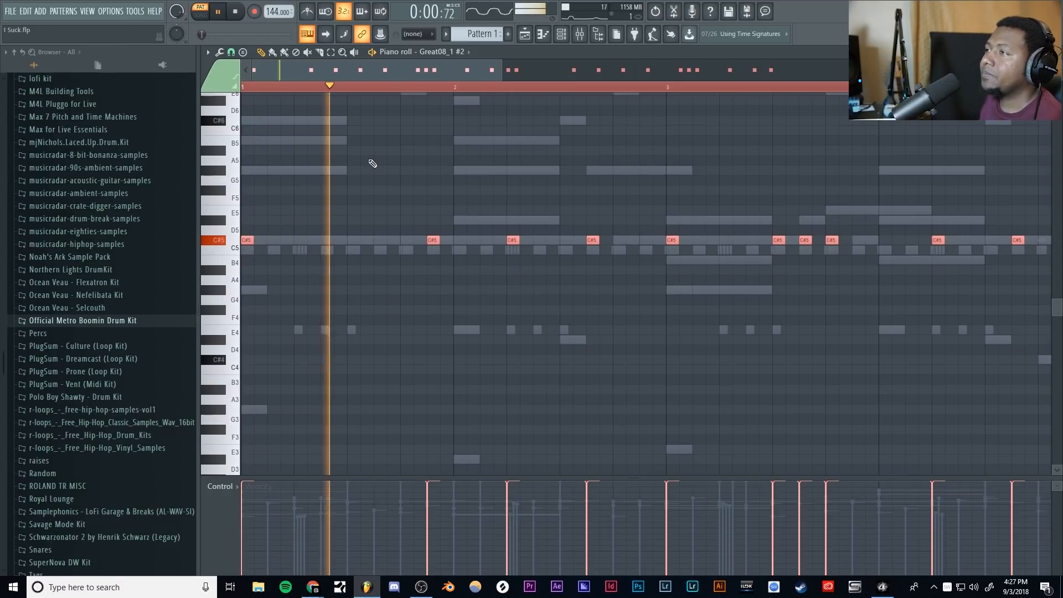
key(space)
right_click(369, 160)
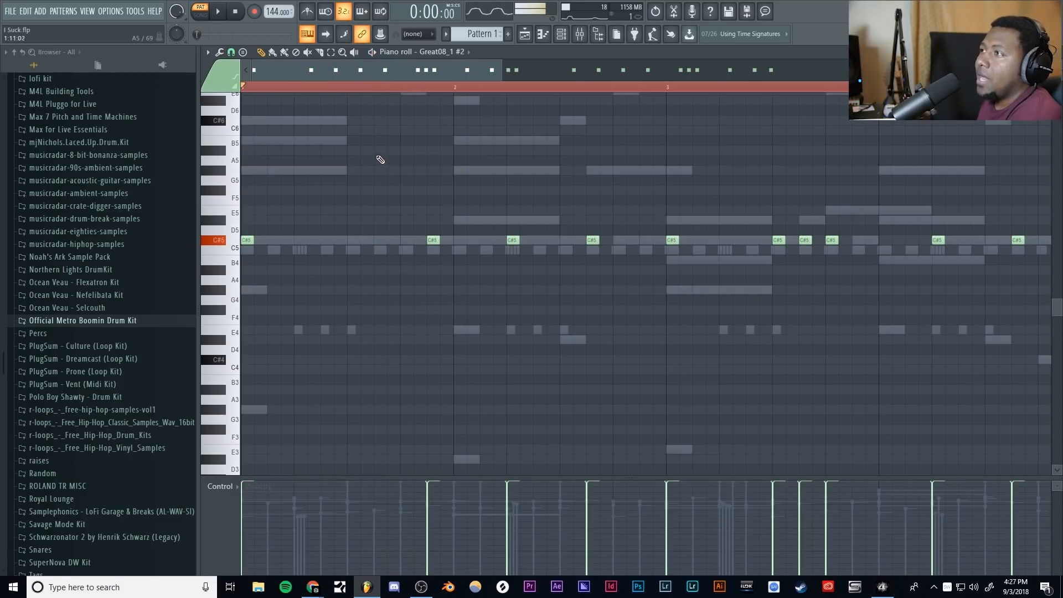
- Make all Great08_1 #2 notes legato so each one extends to the start of the following note
drag(505, 69, 764, 69)
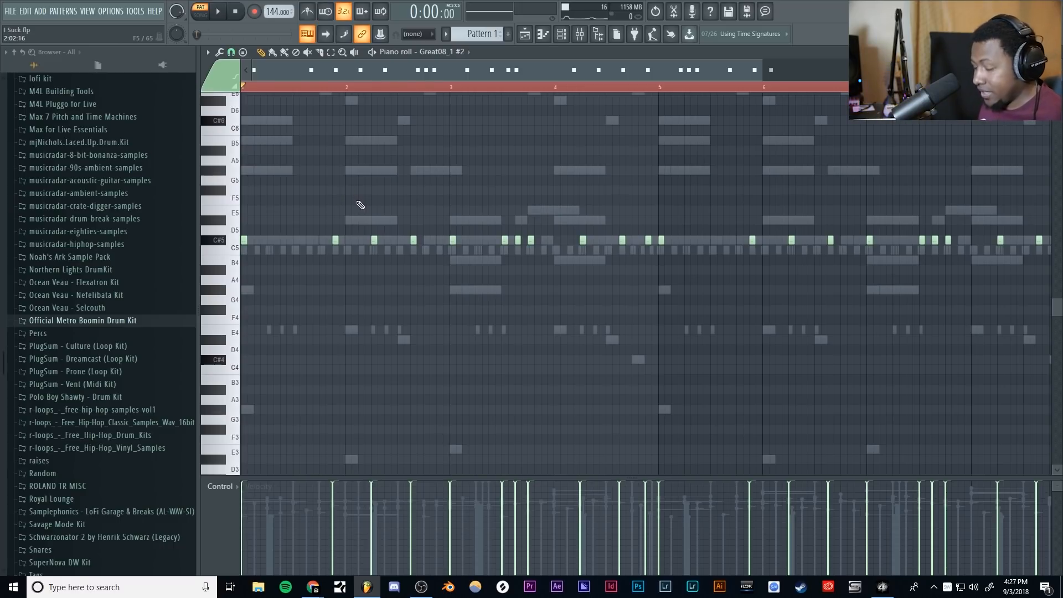
key(ctrl+l)
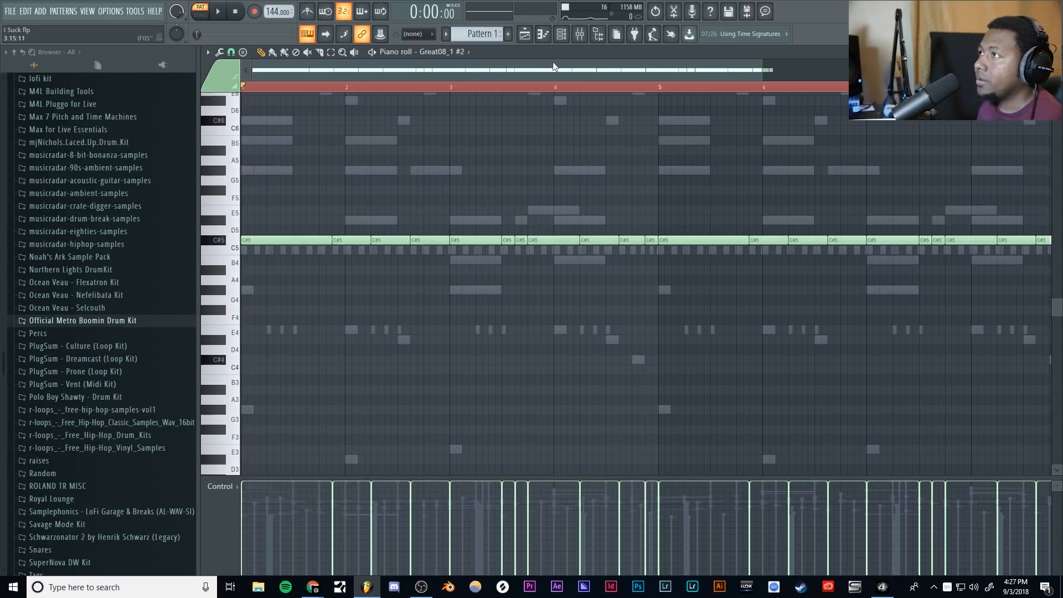
drag(553, 62, 610, 68)
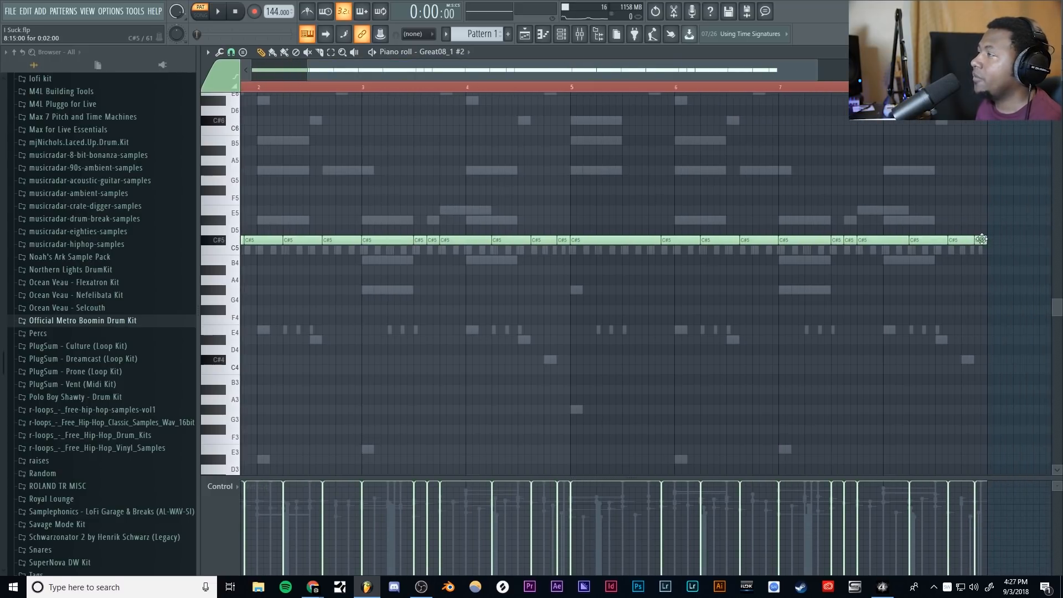
drag(624, 73, 556, 73)
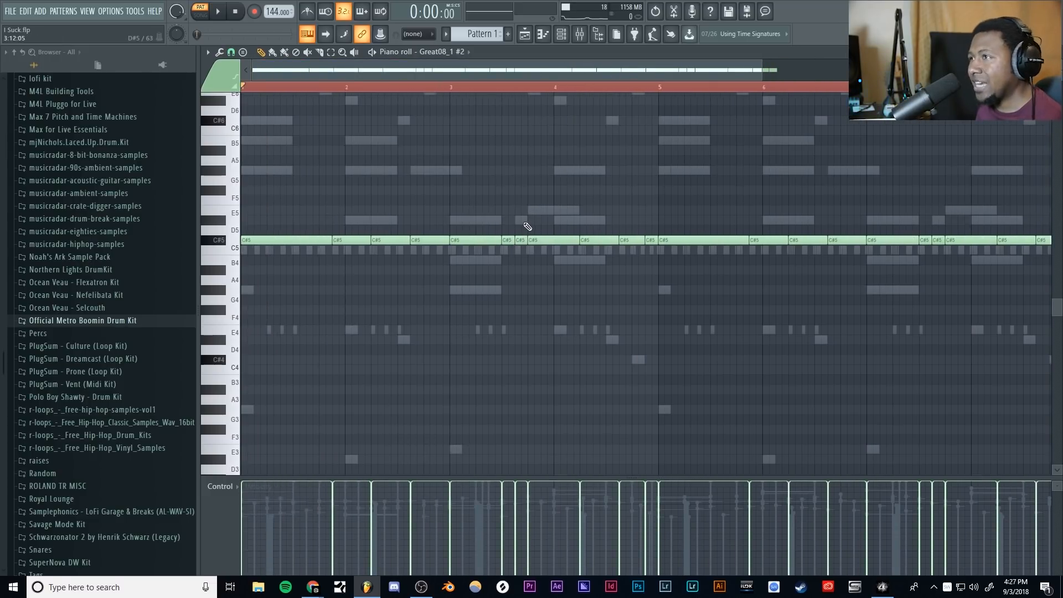
scroll(358, 273, up, 3)
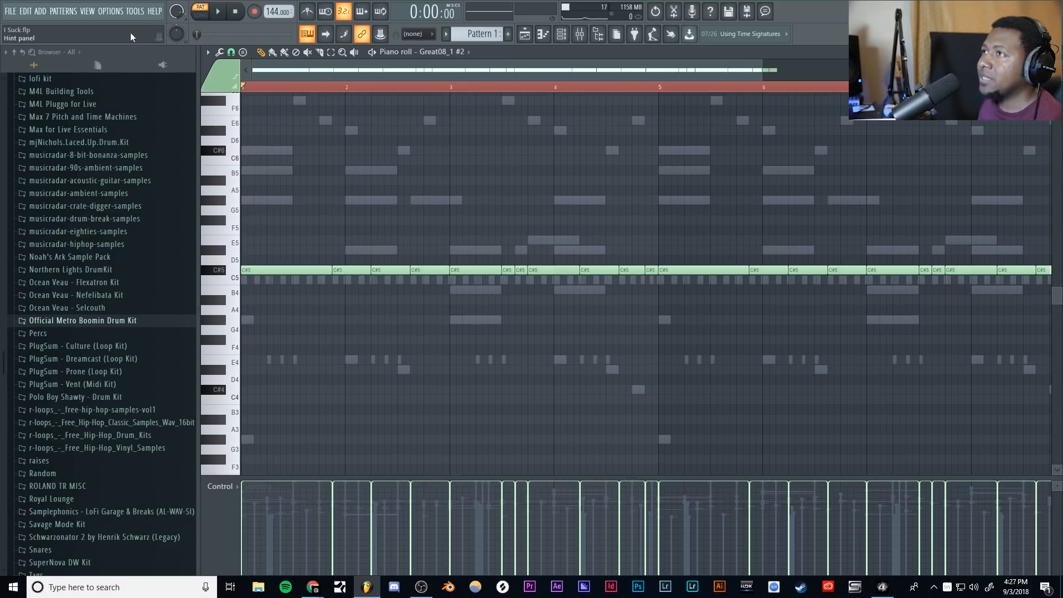
- Check which root note and scale are set for scale highlighting in the Great08_1 #2 piano roll, leaving them as they are
click(208, 52)
mouse_move(227, 120)
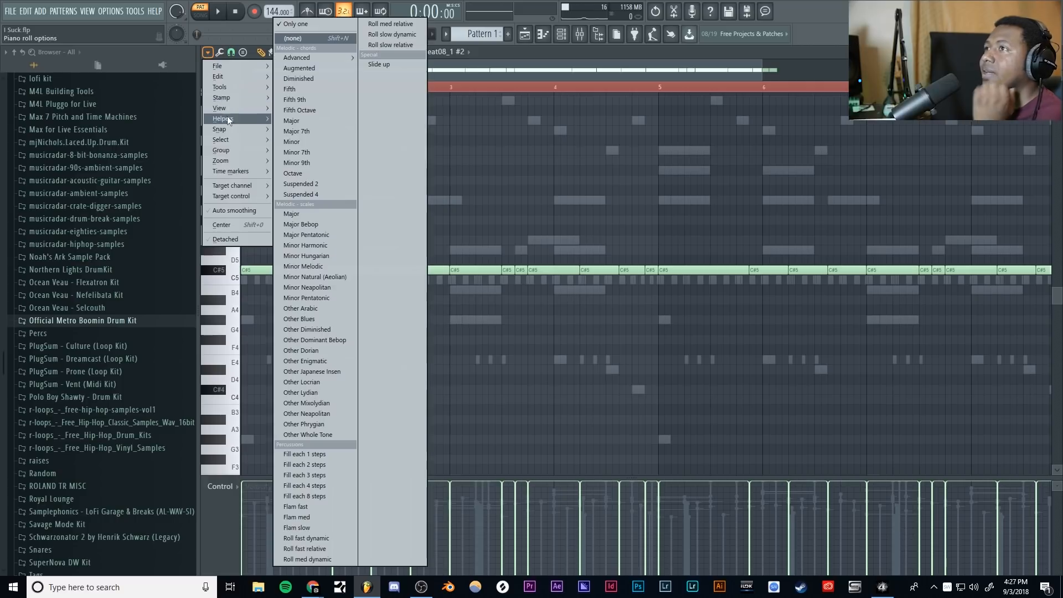
mouse_move(290, 129)
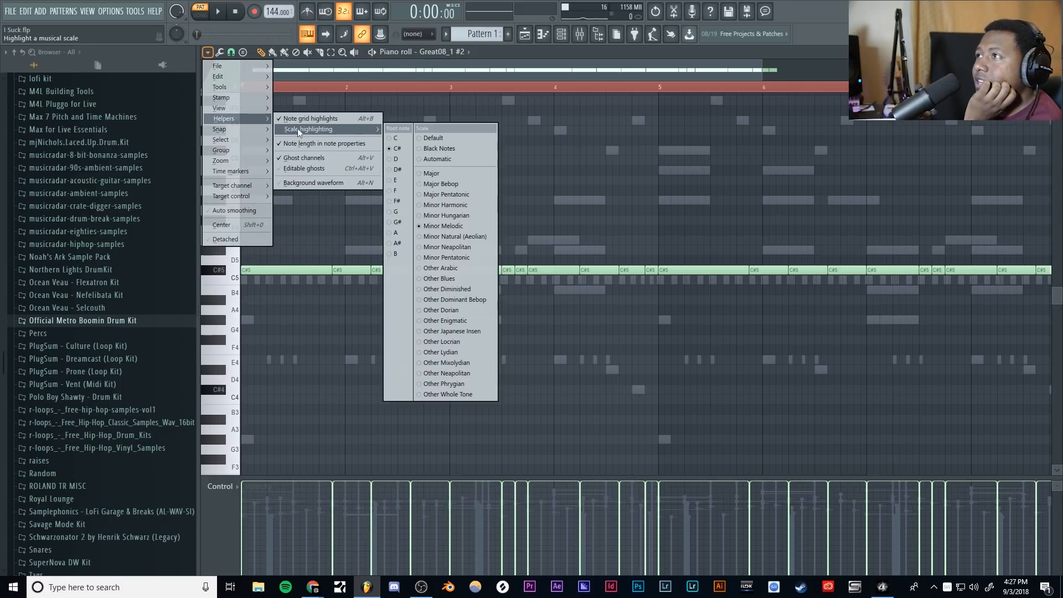
click(787, 54)
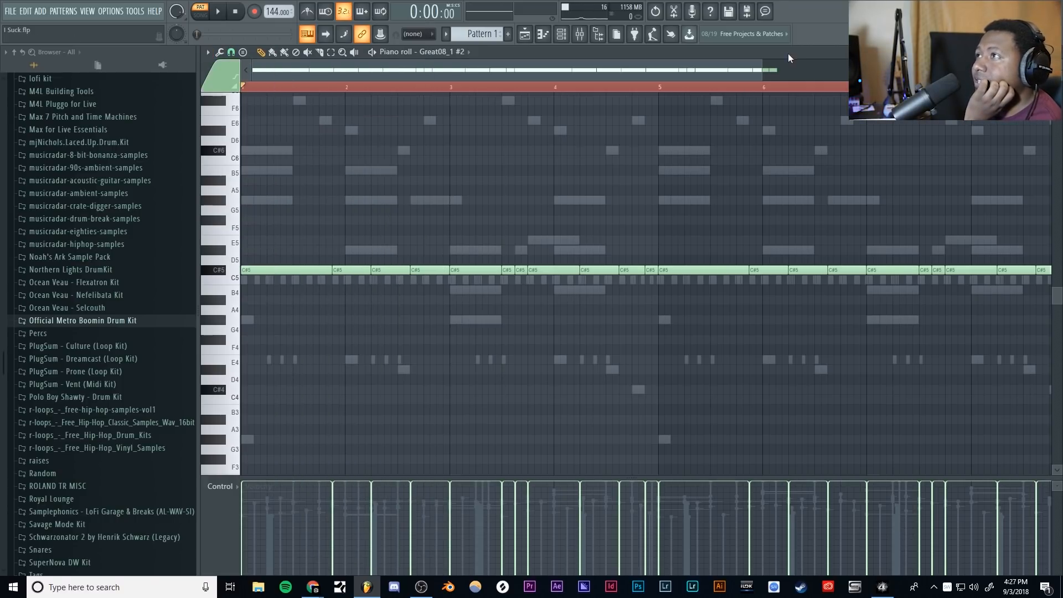
- Open the Analog Lab 3 melody notes in the piano roll and examine their pitches
click(561, 35)
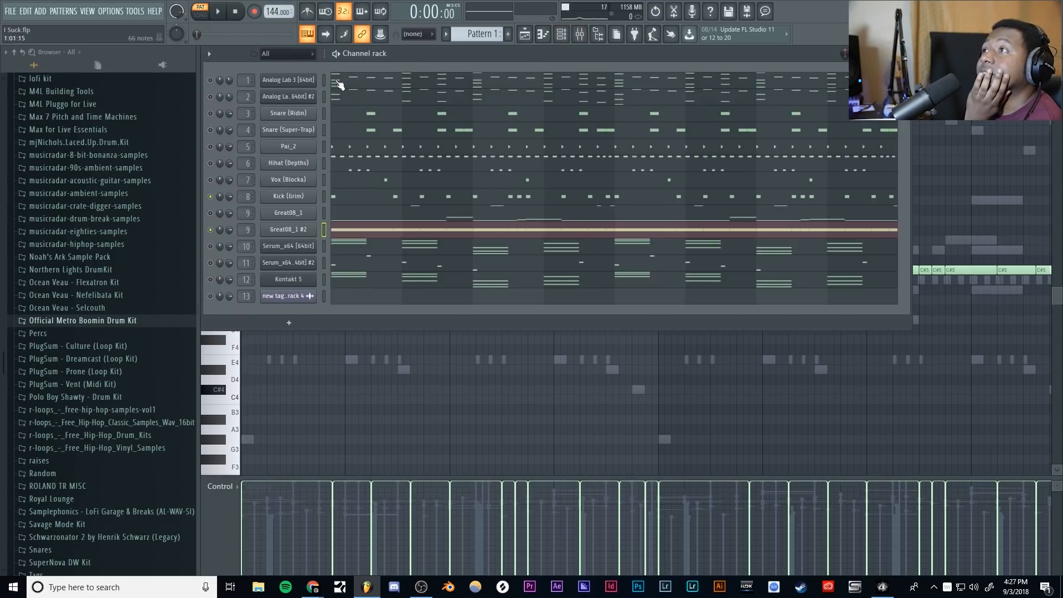
click(340, 80)
scroll(318, 244, down, 3)
scroll(318, 244, up, 7)
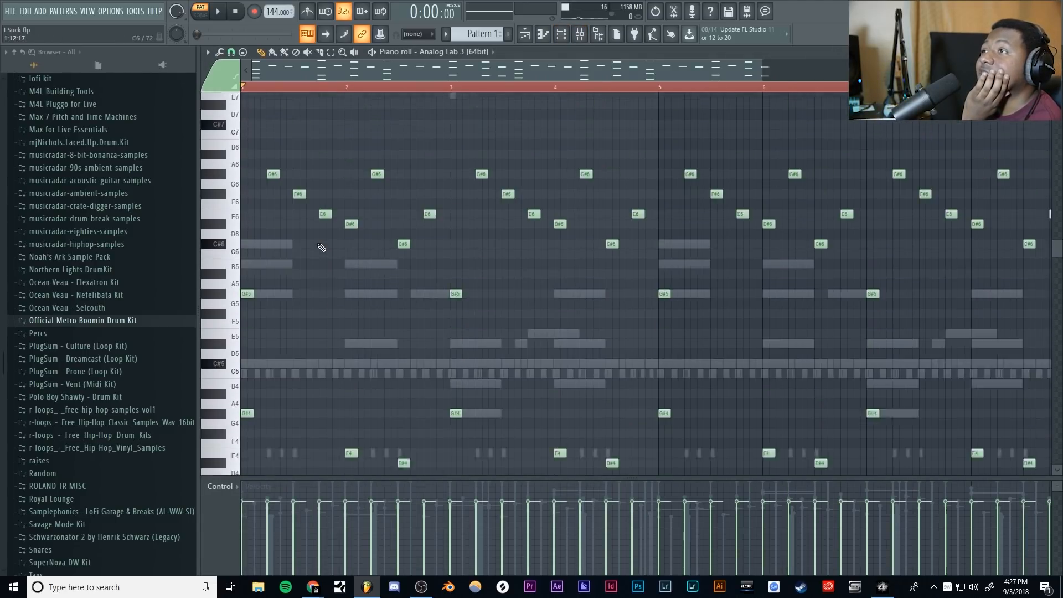
scroll(322, 248, up, 2)
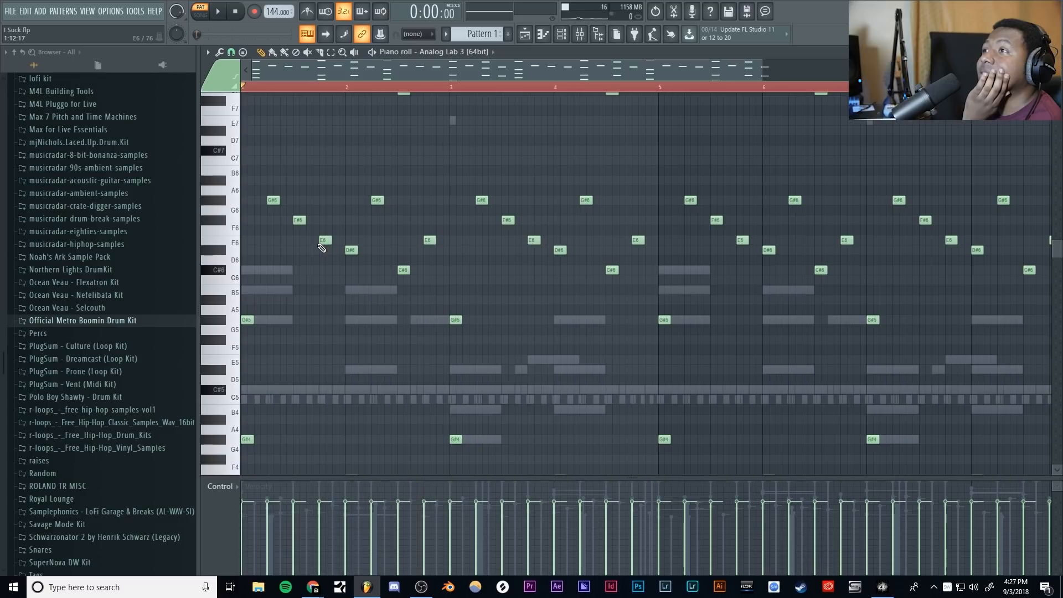
- Bring up the Serum_x64 chord notes in the piano roll and set scale highlighting to G# Minor Harmonic
double_click(263, 272)
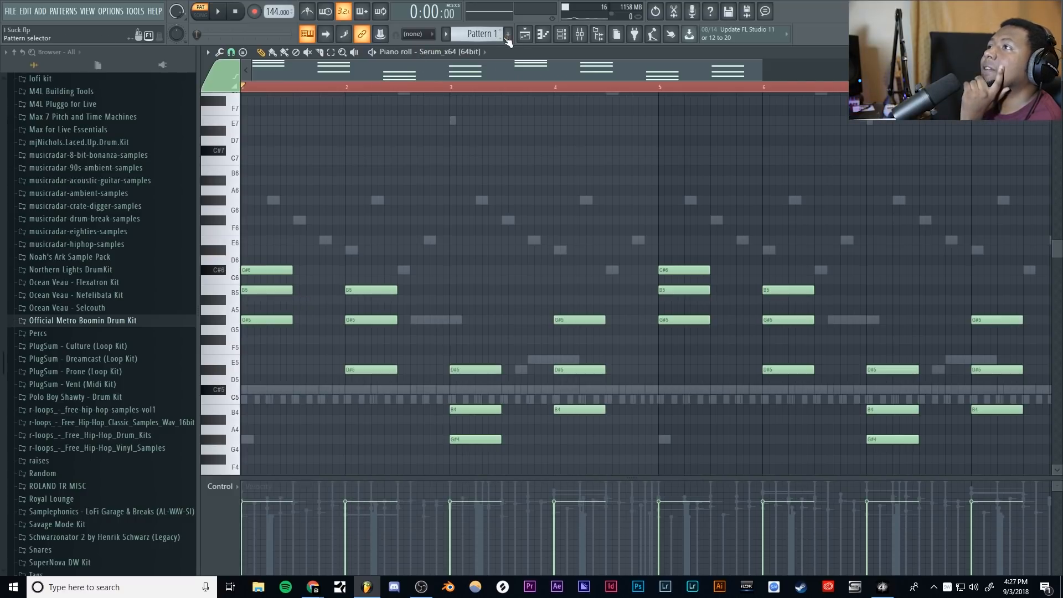
click(576, 37)
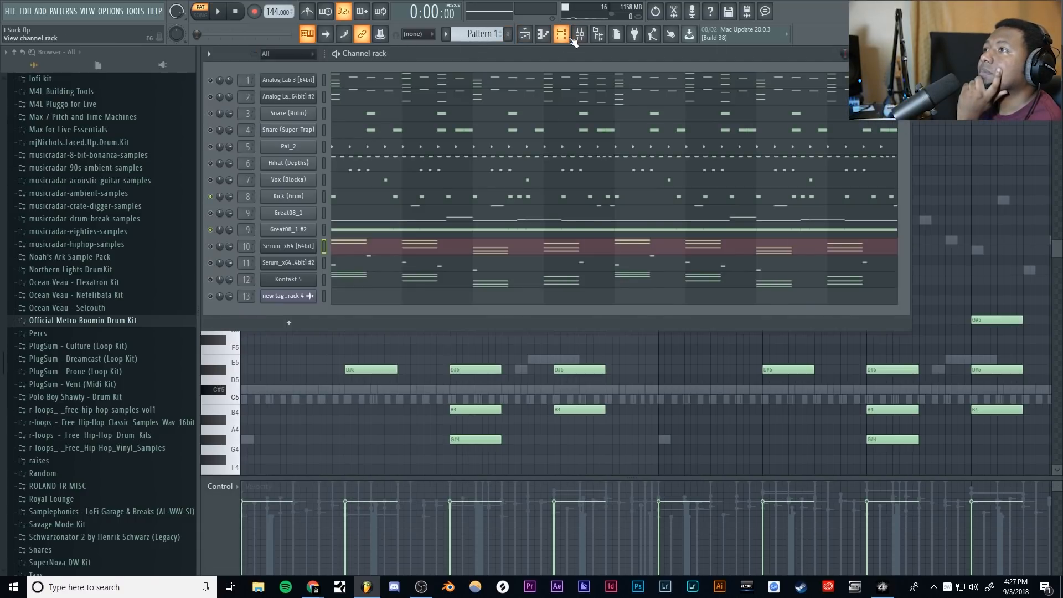
click(576, 36)
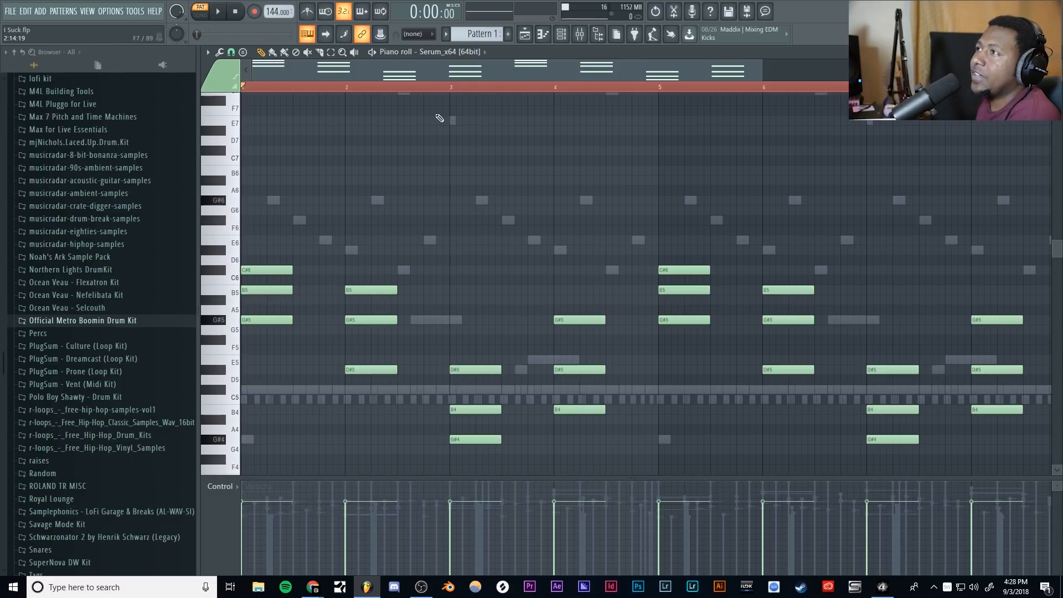
scroll(329, 237, down, 3)
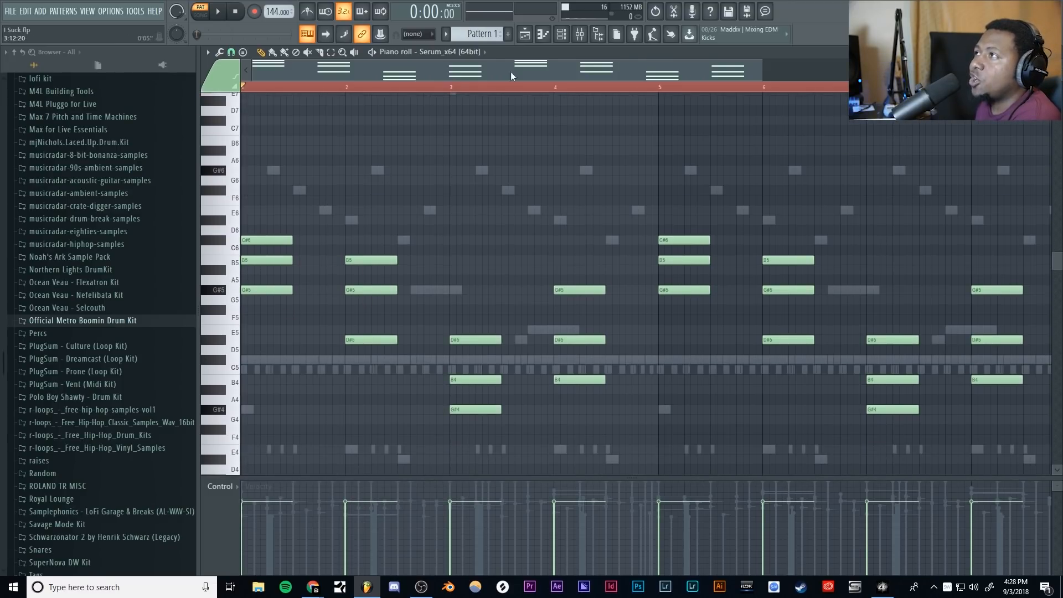
click(208, 53)
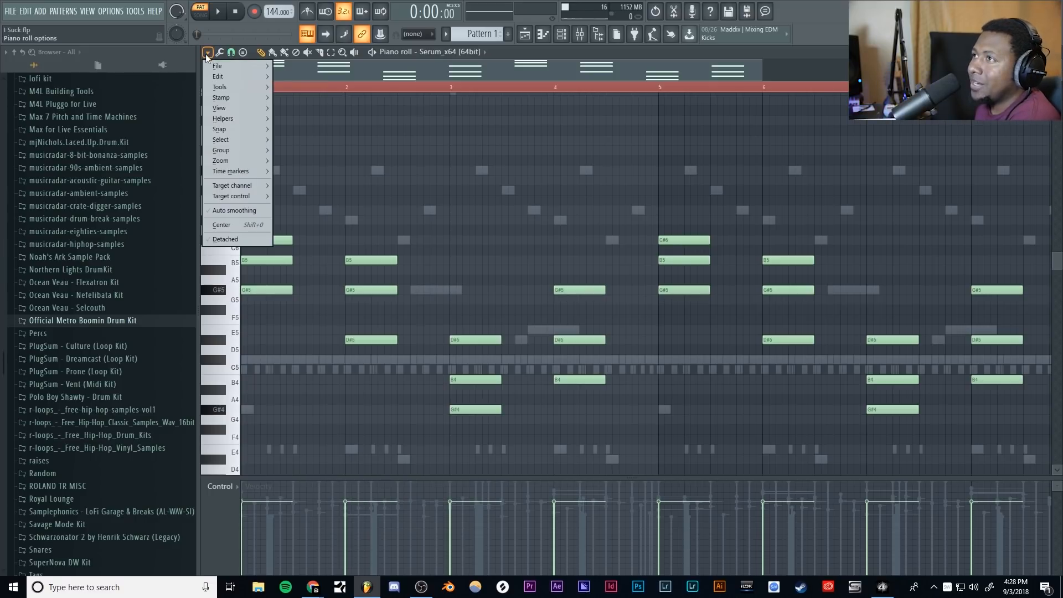
mouse_move(232, 121)
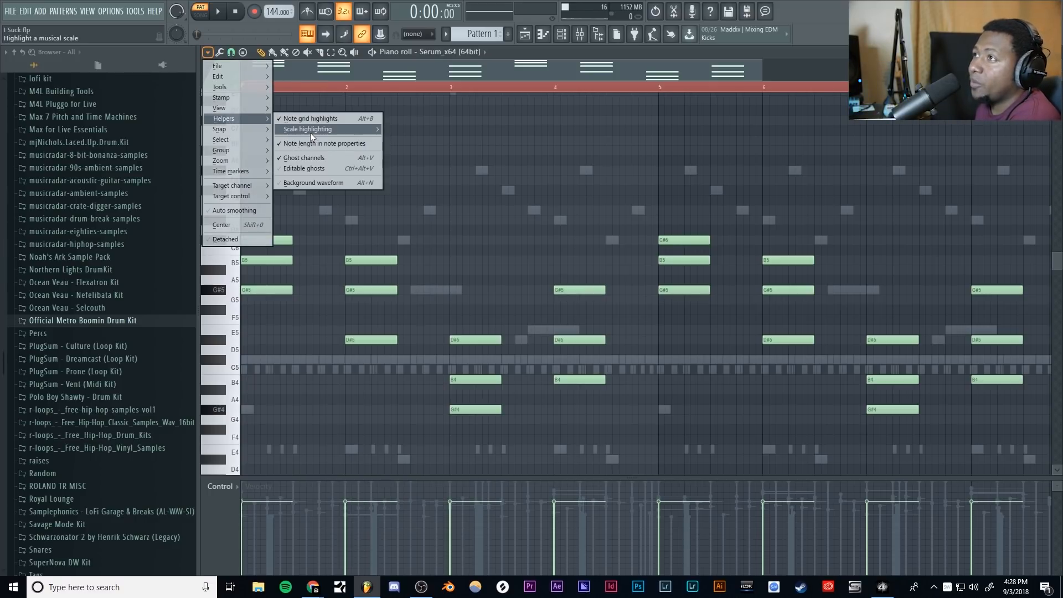
mouse_move(310, 132)
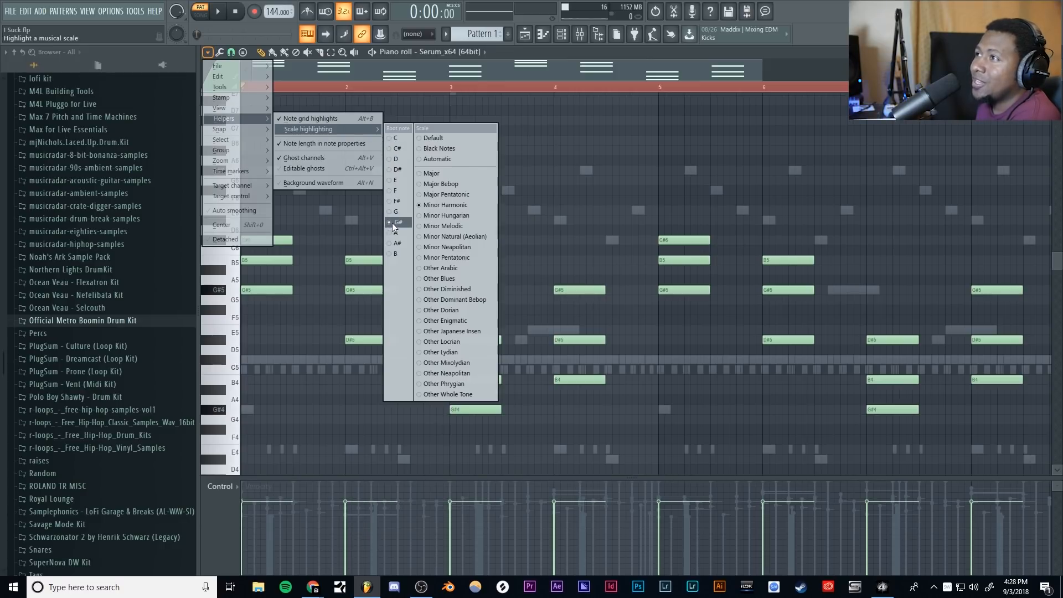
click(427, 206)
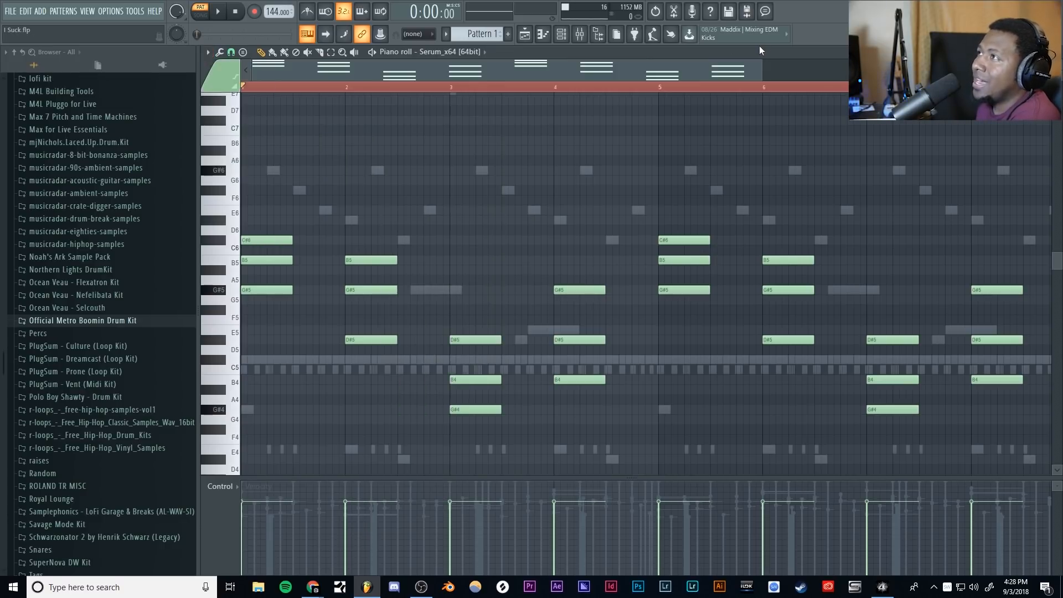
- Open the Great08_1 #2 notes in the piano roll and move all of them down to G#4
click(561, 35)
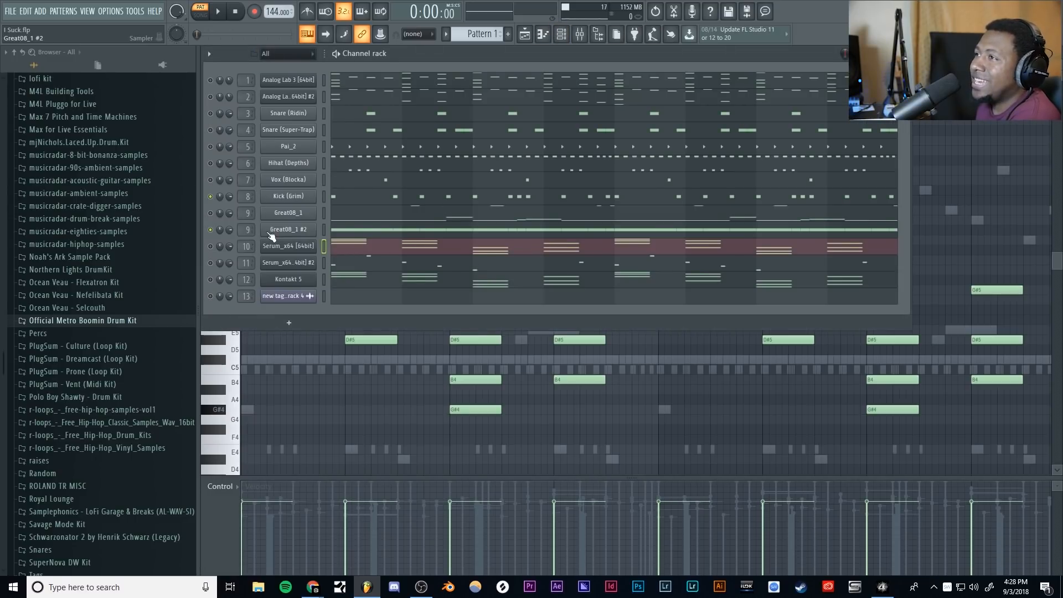
click(345, 231)
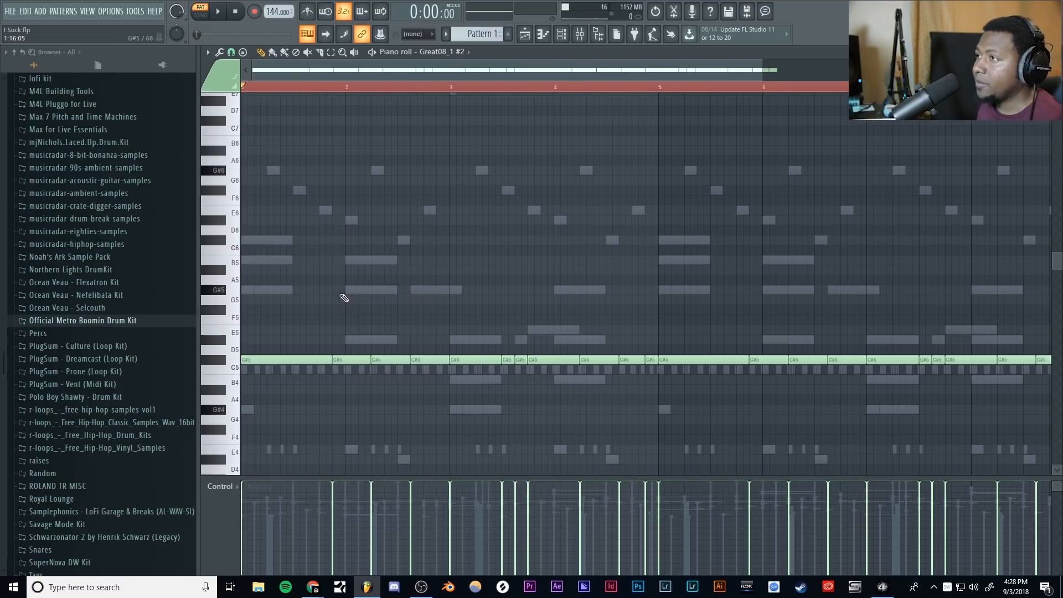
key(ctrl+a)
mouse_move(310, 359)
mouse_down()
mouse_move(306, 391)
mouse_move(300, 364)
mouse_up()
drag(470, 69, 400, 71)
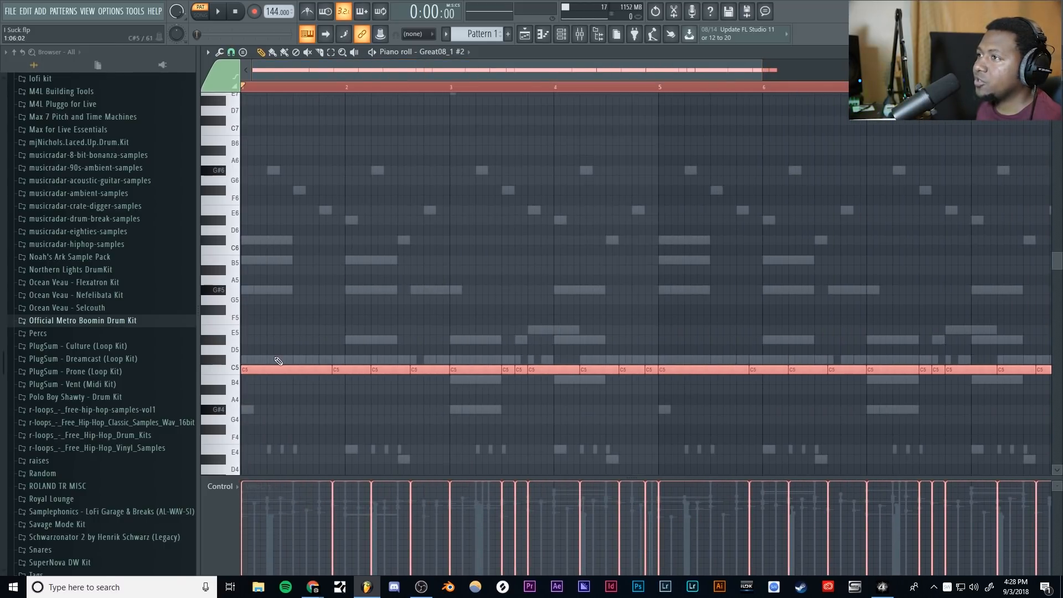
drag(268, 368, 253, 412)
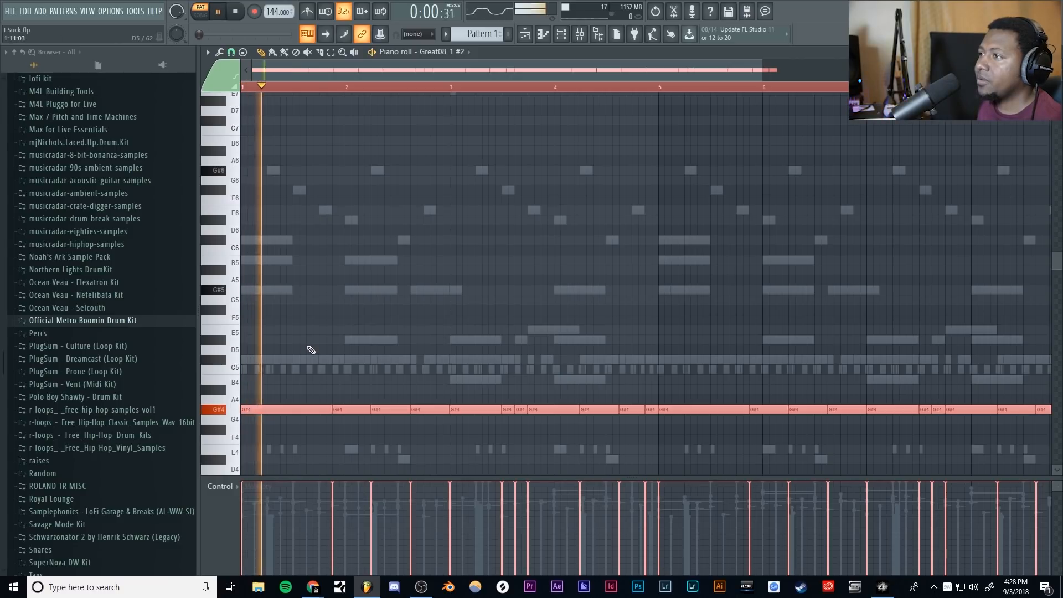
- Raise all Great08_1 #2 notes to A#4, audition them, and clear the selection
click(260, 409)
drag(260, 409, 258, 390)
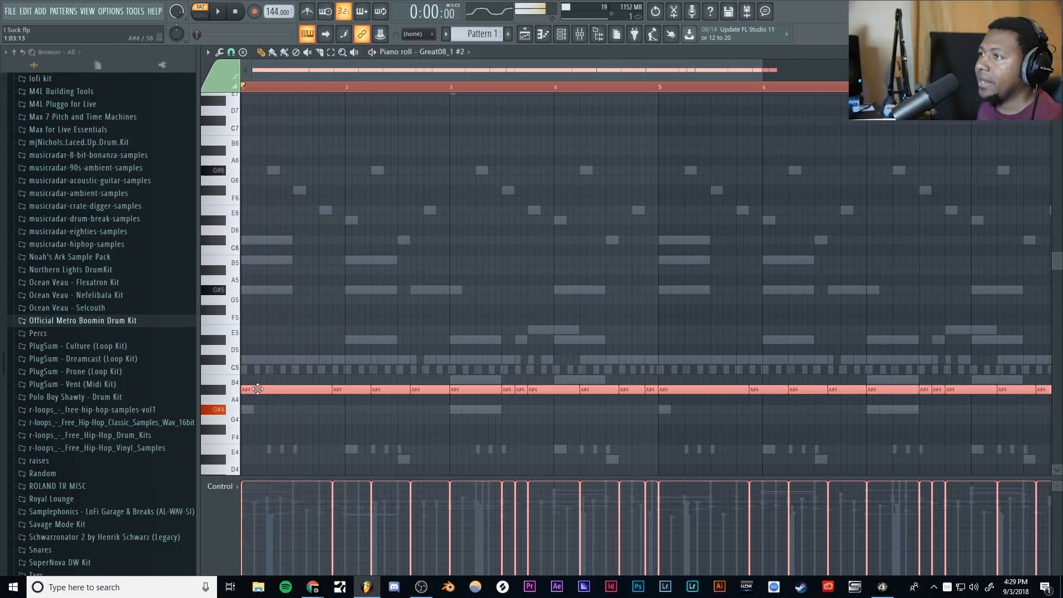
key(space)
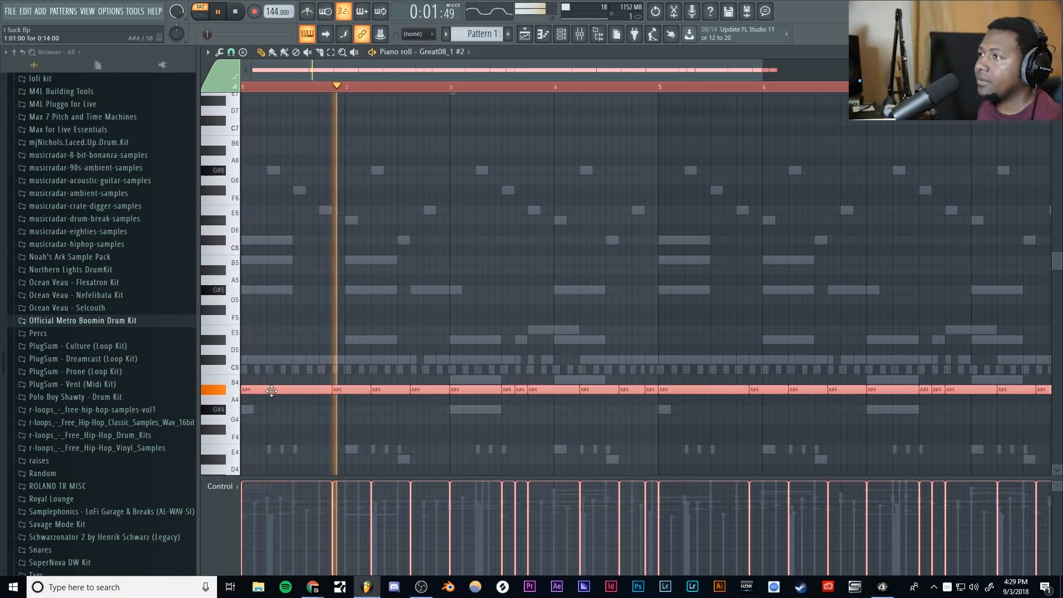
key(space)
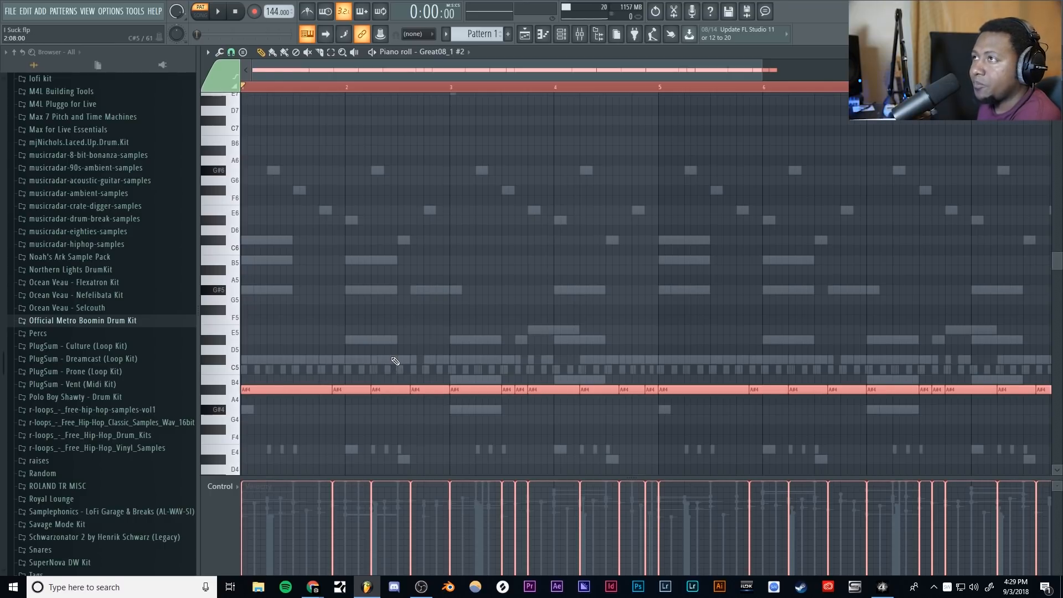
key(ctrl+d)
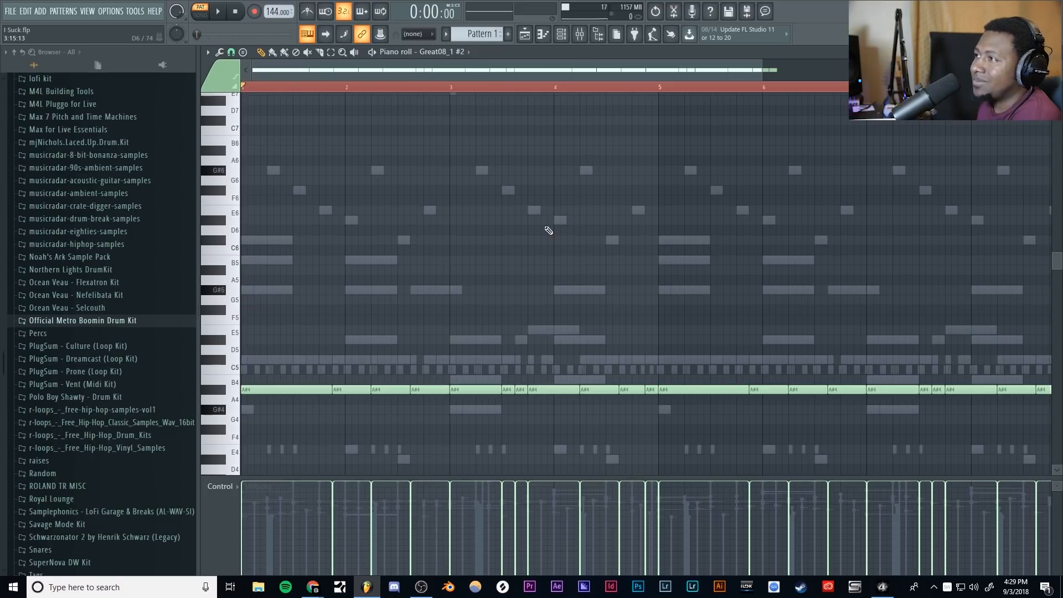
- Audition the bass line briefly and raise its third note, at step 5 of bar 2, to G#5
key(space)
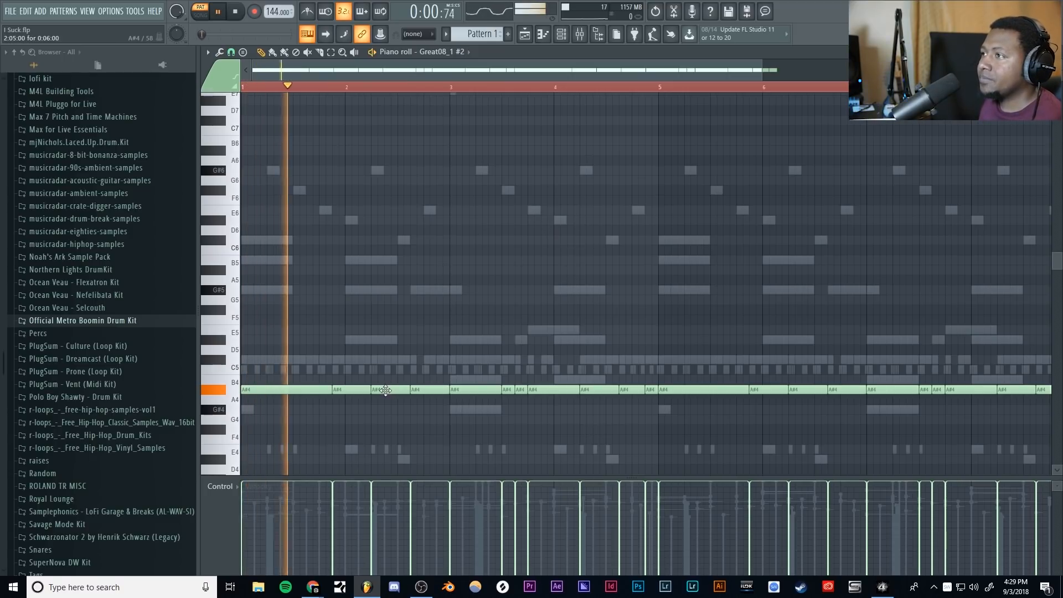
key(space)
drag(388, 391, 390, 290)
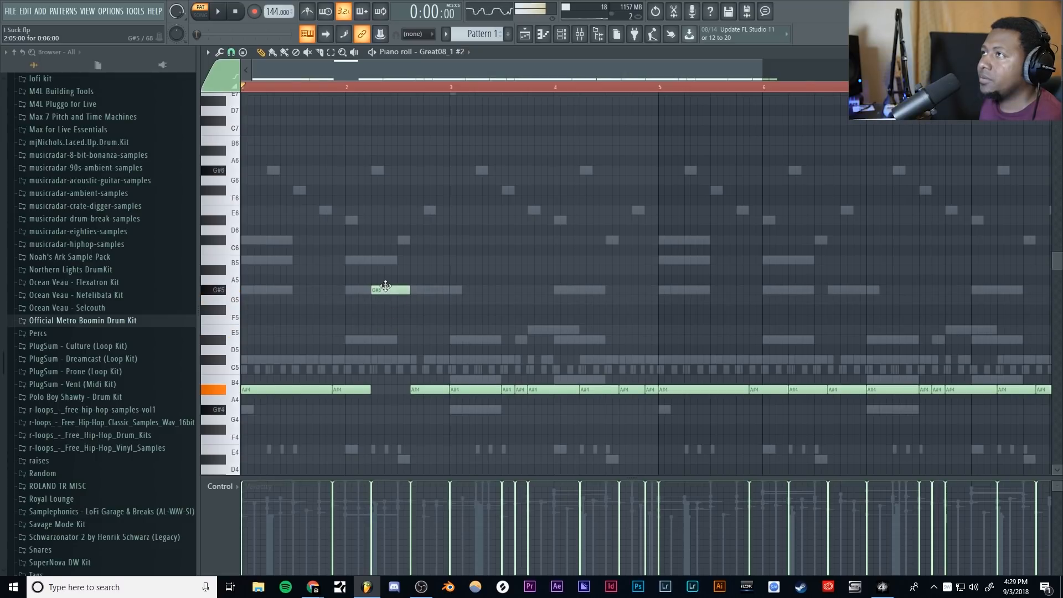
- Review the volume envelope in the Great08_1 #2 channel settings and close the settings window
click(546, 35)
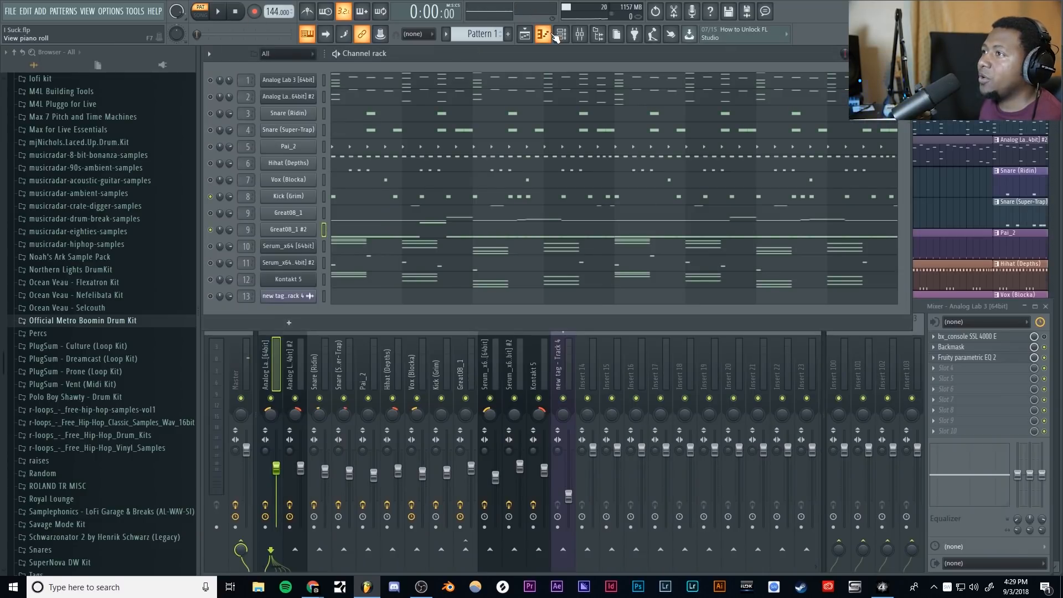
click(300, 232)
click(359, 238)
click(338, 239)
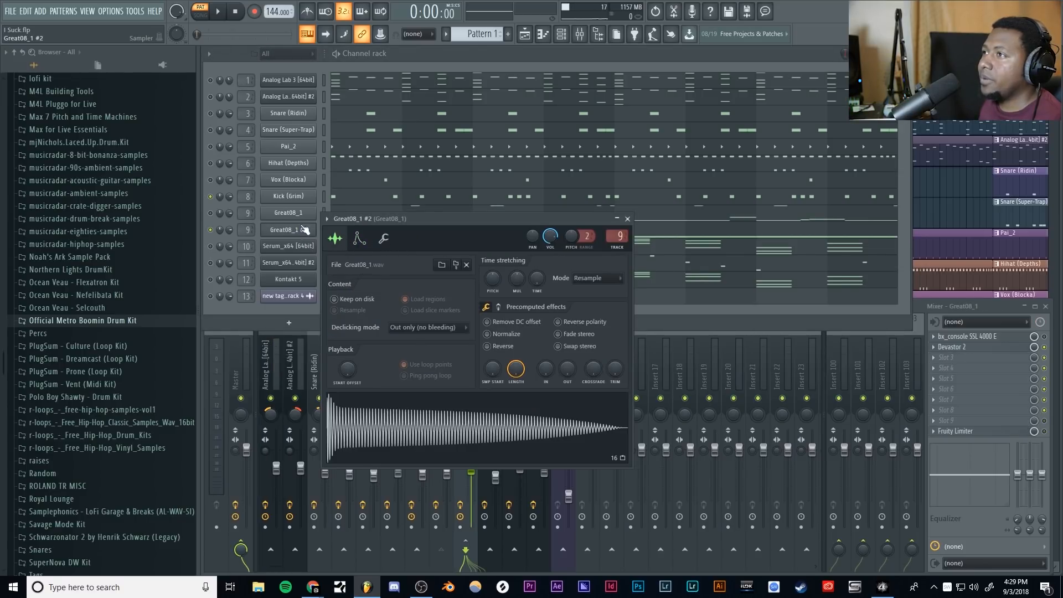
click(360, 238)
drag(356, 348, 394, 357)
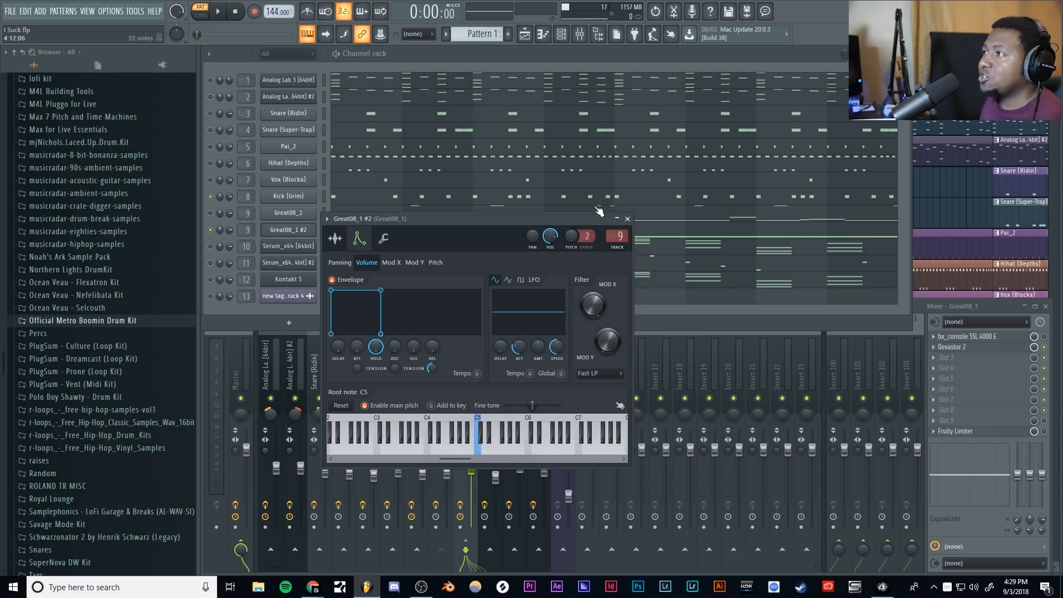
click(627, 218)
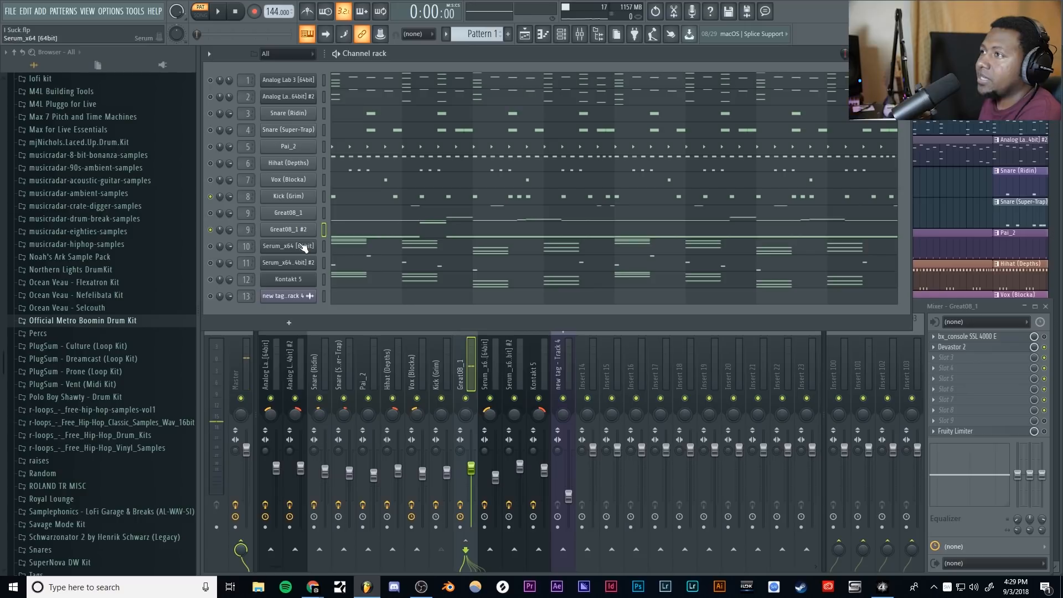
- Return to the Great08_1 #2 piano roll, raise the two short notes in bar 3 to G5 and A#5, and audition the line
click(336, 230)
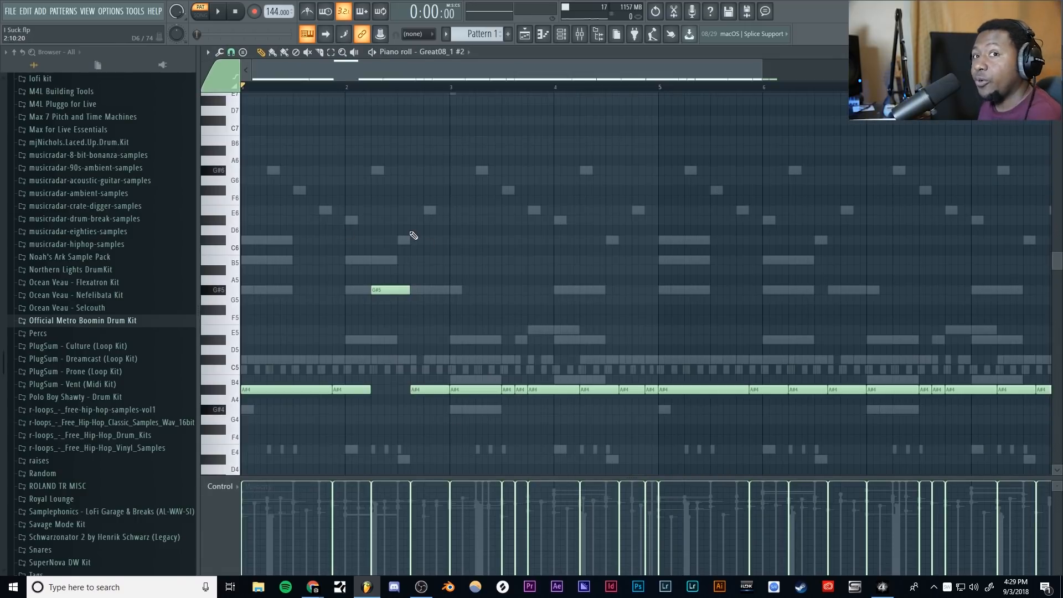
key(space)
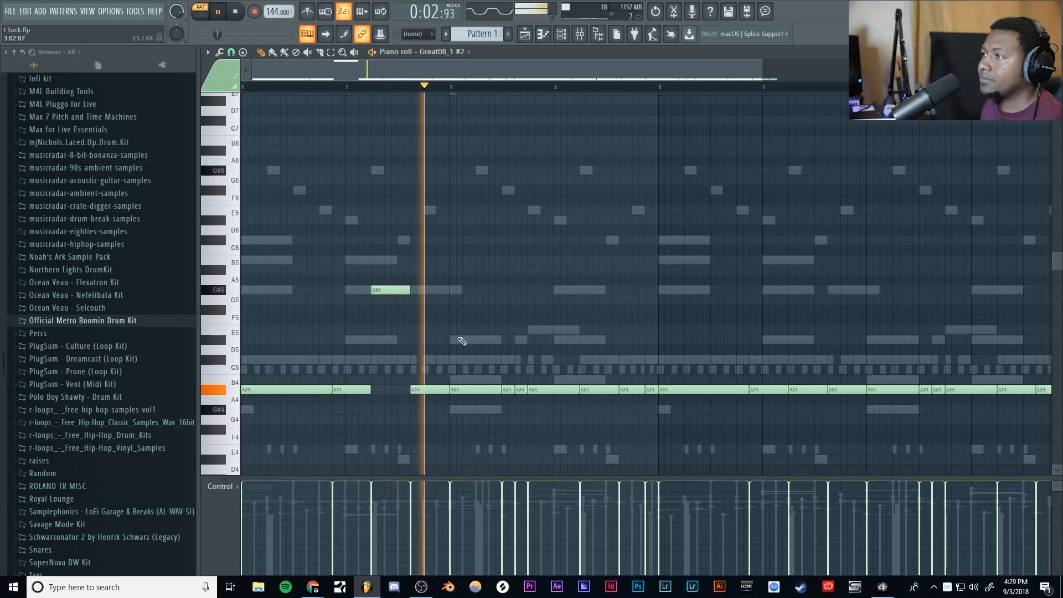
key(space)
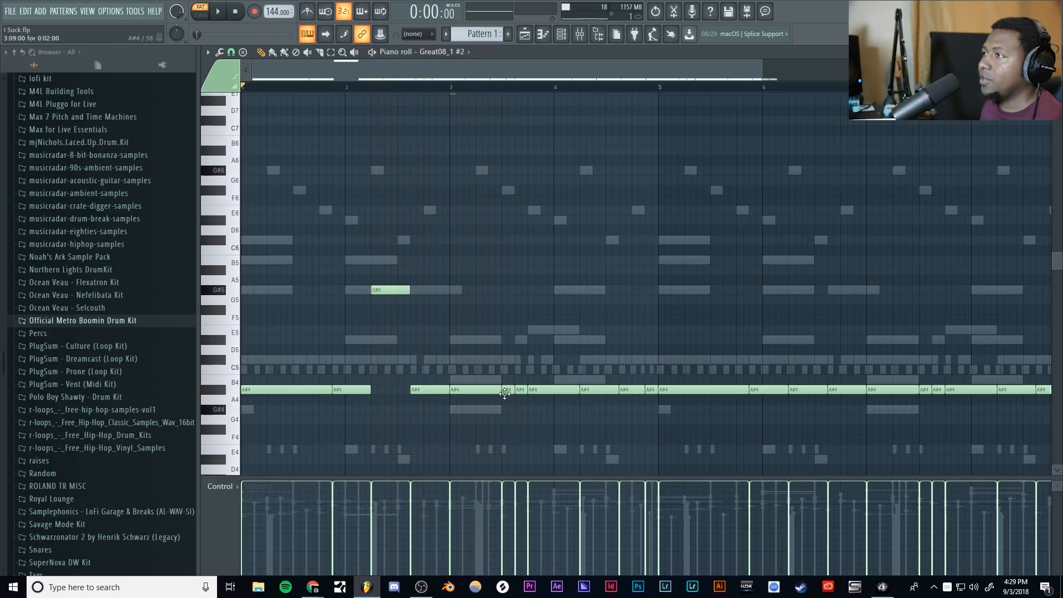
drag(504, 389, 507, 300)
drag(524, 392, 521, 269)
key(space)
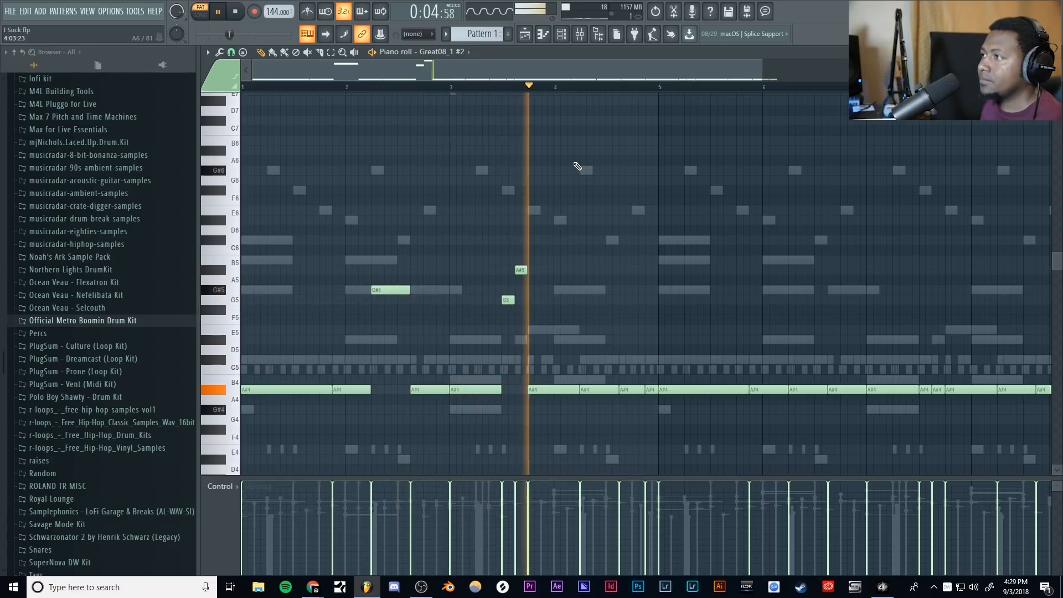
key(space)
- Lower the second short note in bar 3 to E5, audition it, and lower it further to D#5 for another audition
drag(519, 270, 520, 330)
key(space)
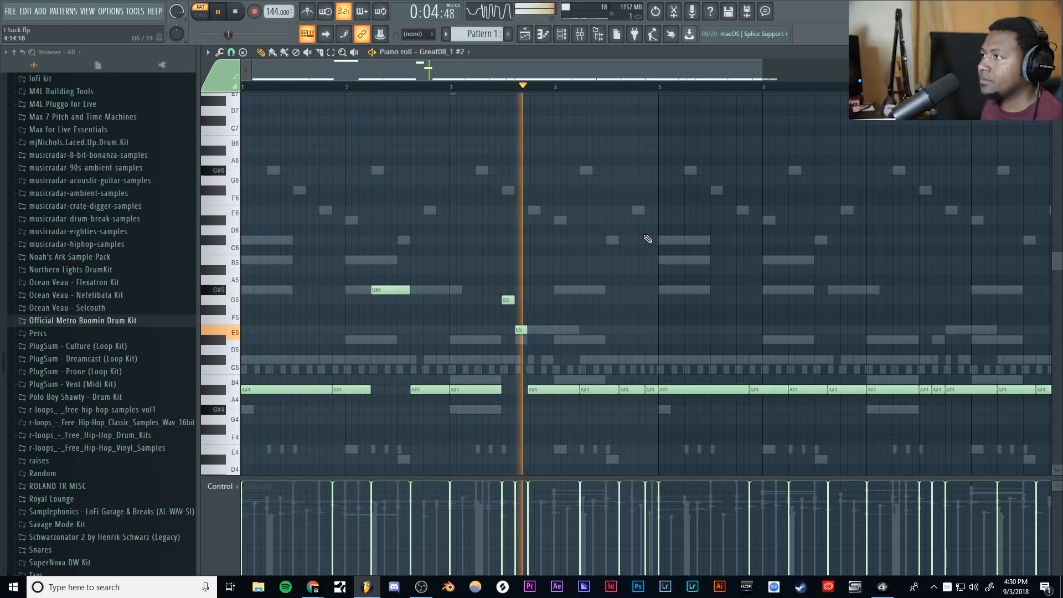
key(space)
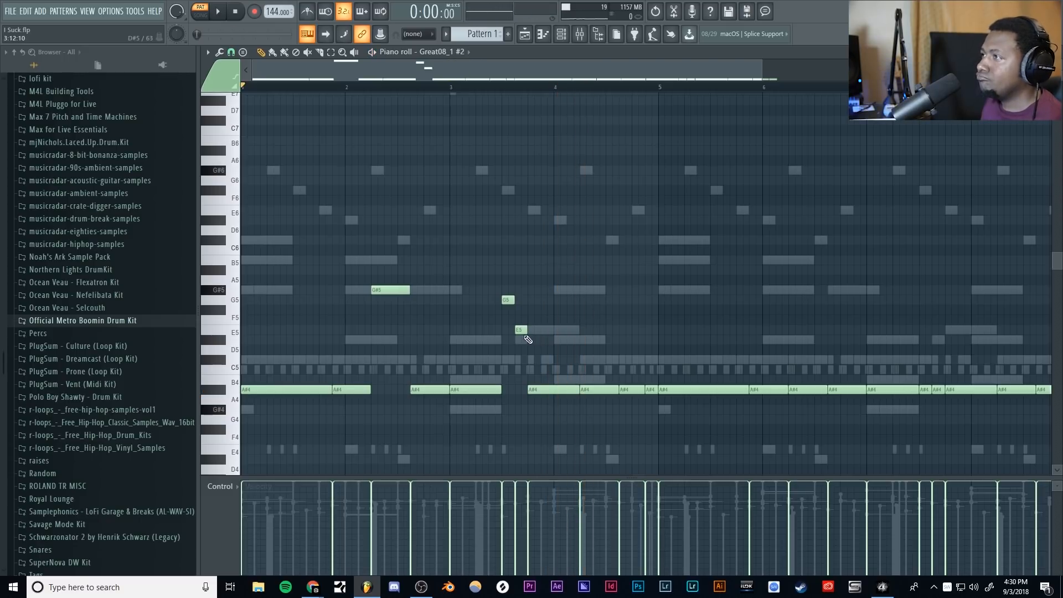
drag(517, 333, 518, 340)
key(space)
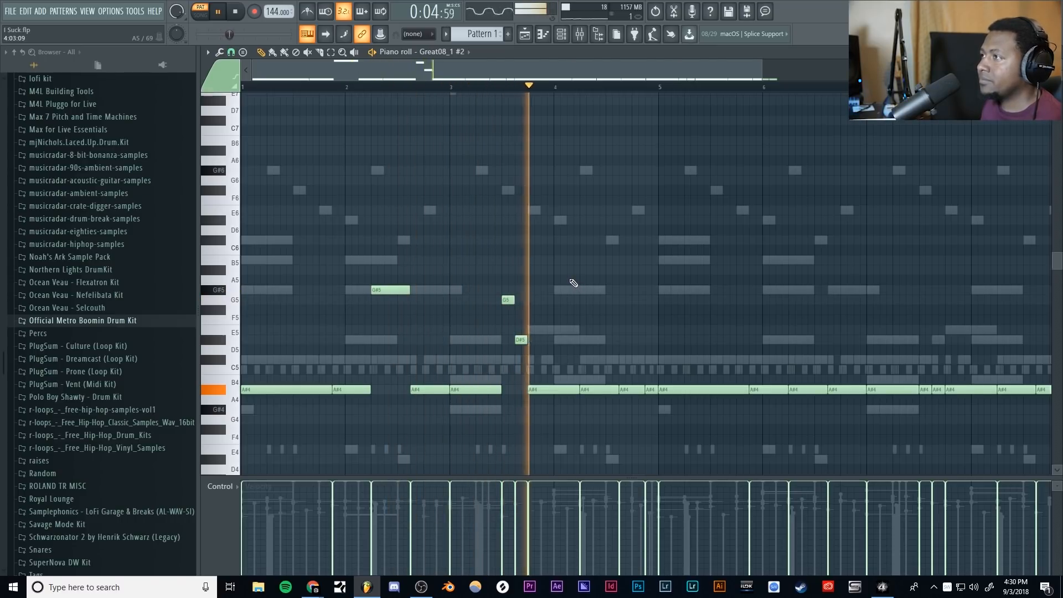
- Raise the last short note of bar 4 and the note at step 5 of bar 2 to A#5, auditioning the line
key(space)
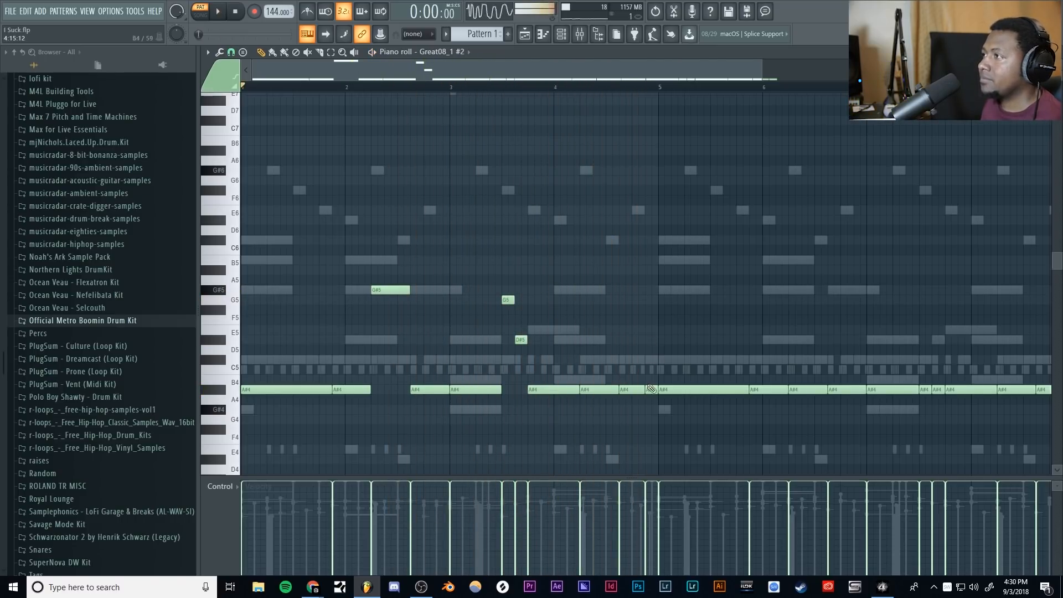
drag(651, 392, 653, 260)
key(space)
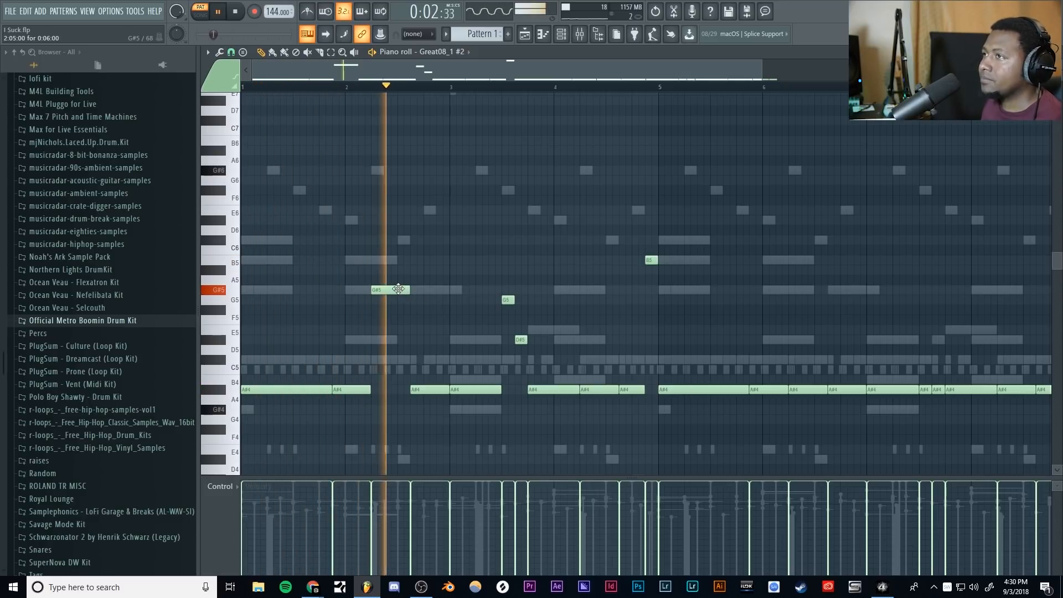
drag(398, 288, 397, 266)
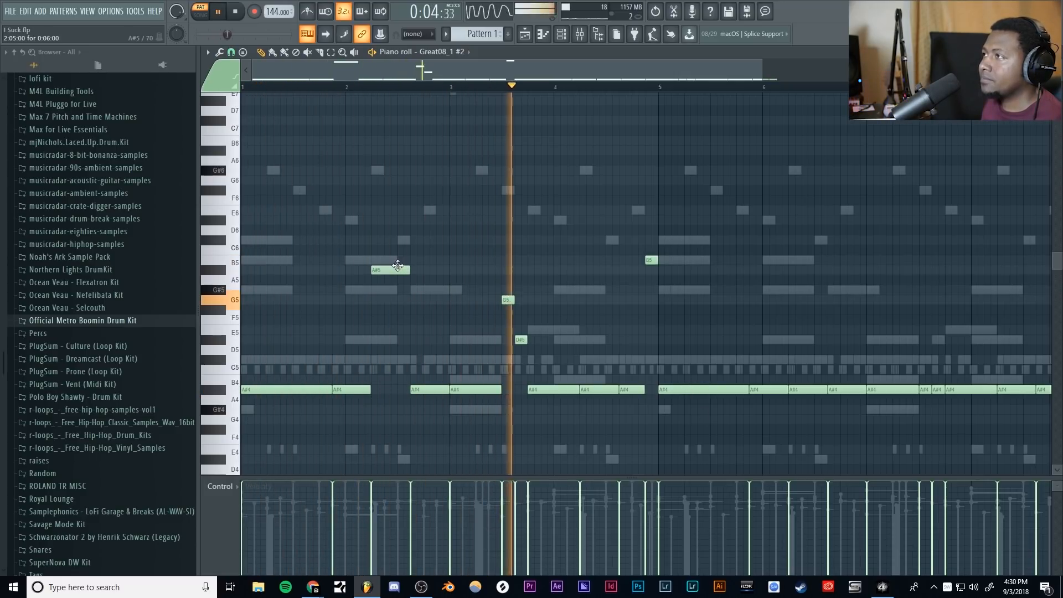
drag(649, 260, 651, 271)
key(space)
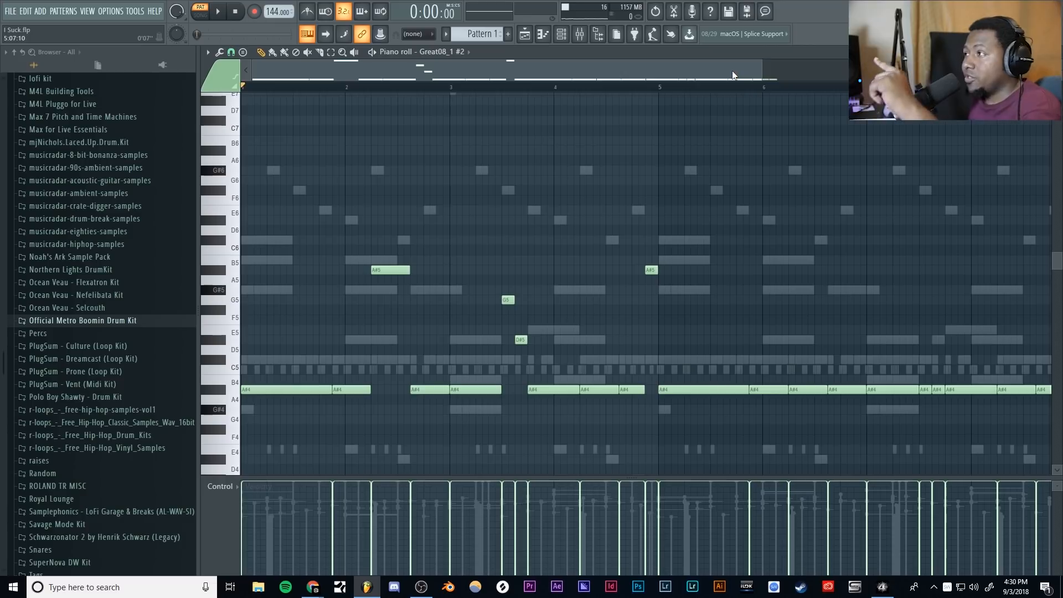
- Fit all eight bars of the bass line in view and audition it from the start
drag(762, 90, 841, 88)
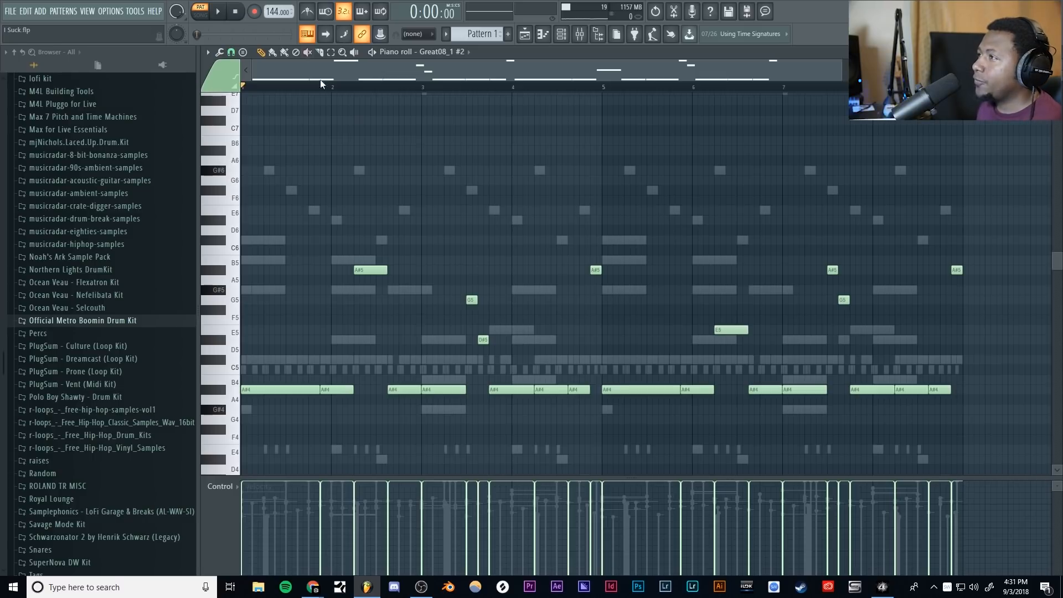
key(space)
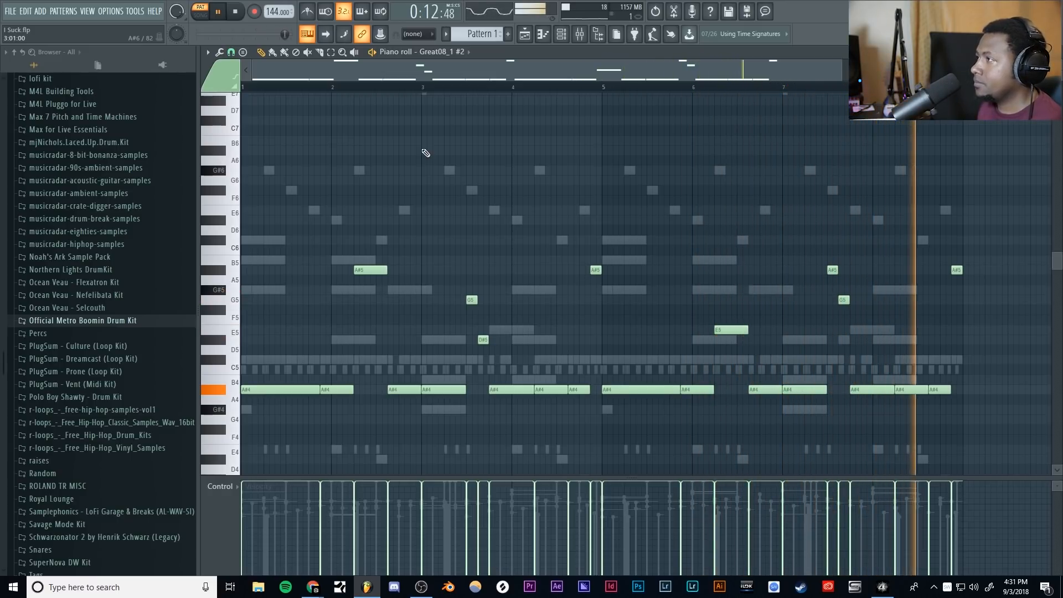
key(space)
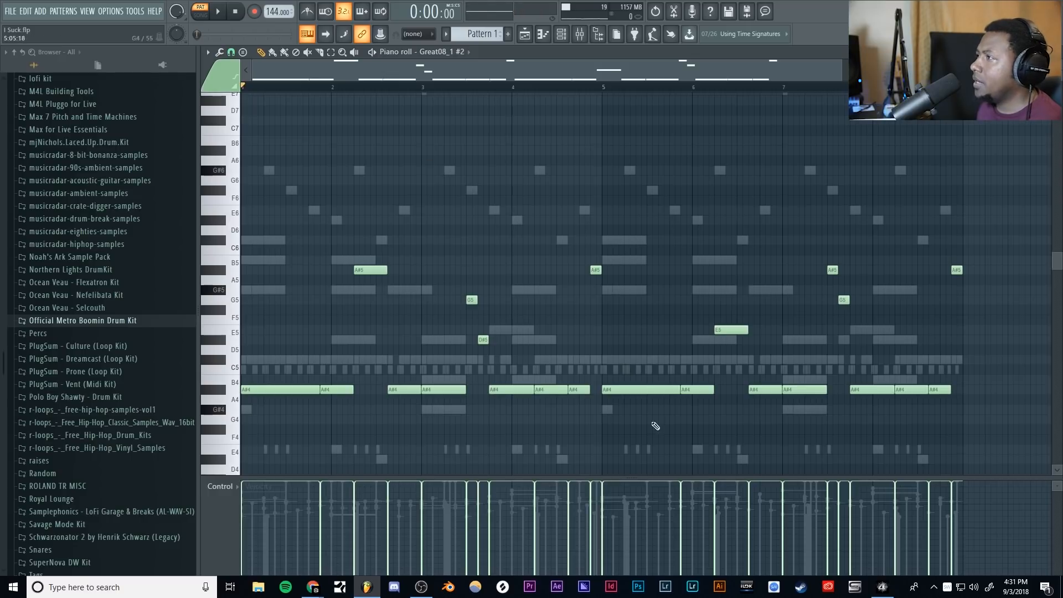
- Try the notes at the start of bars 7 and 3 at G#4, audition them, and return both to A#4
drag(793, 389, 794, 411)
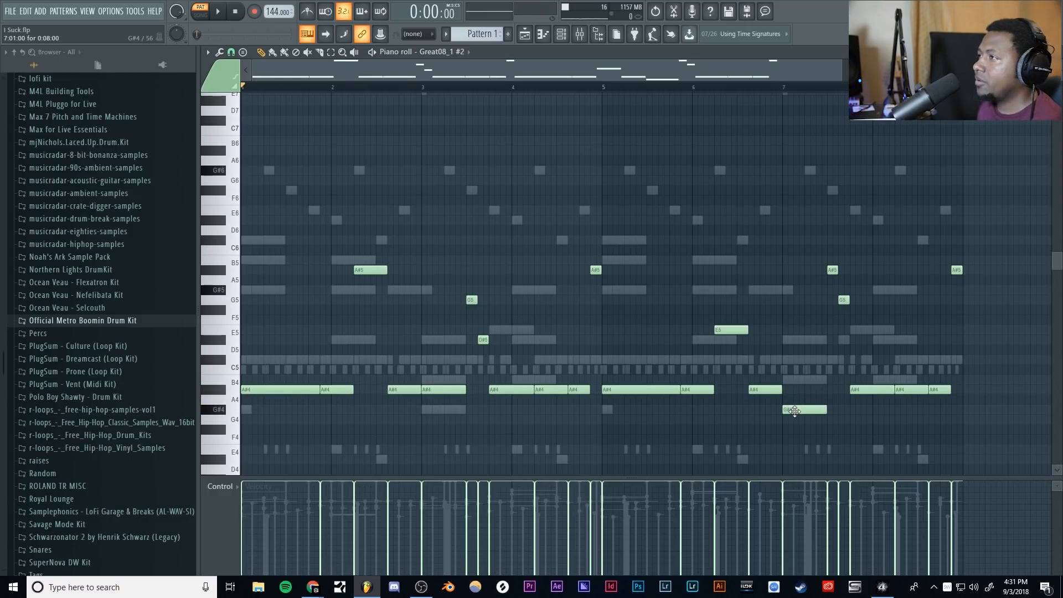
key(space)
drag(437, 392, 437, 416)
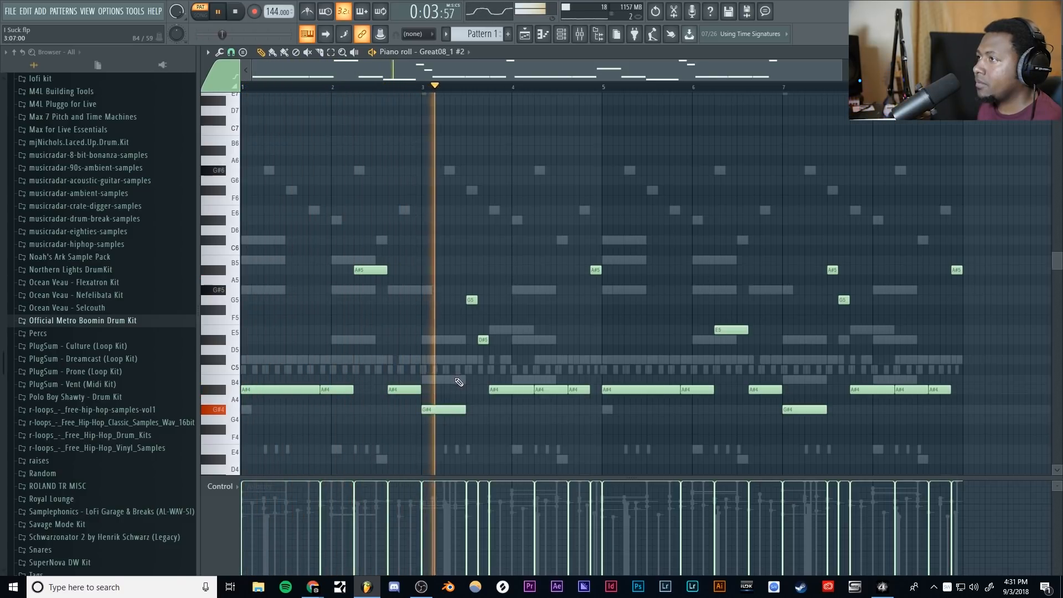
key(space)
drag(443, 409, 444, 388)
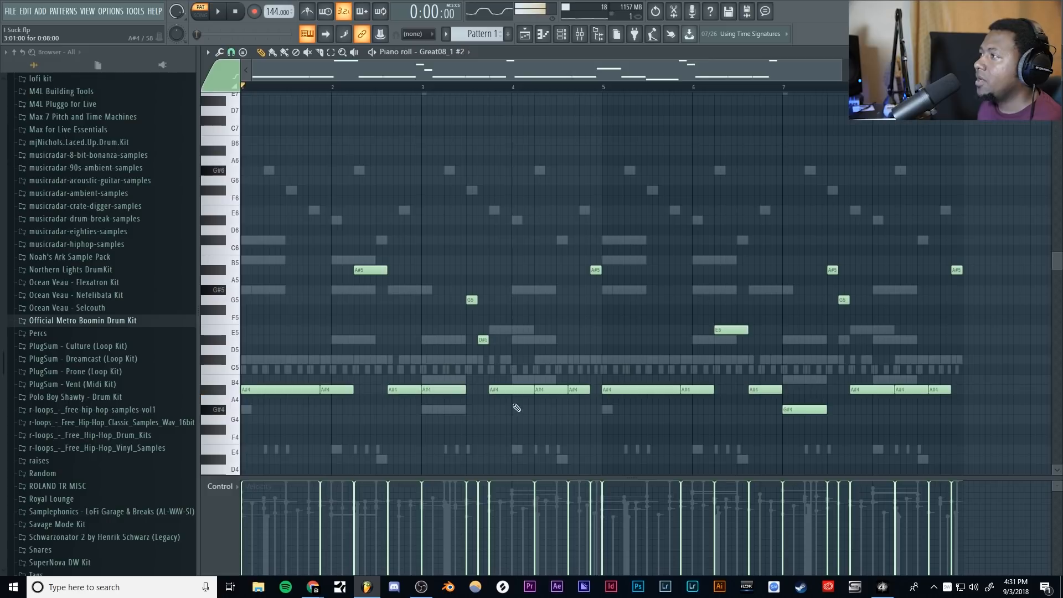
drag(801, 410, 802, 385)
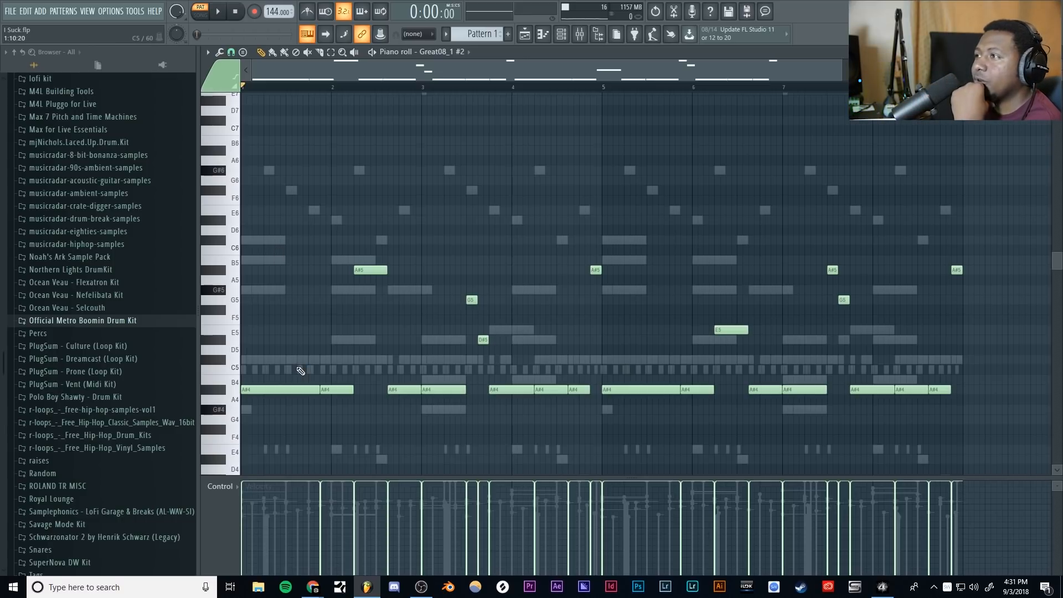
- Audition the opening, add a B5 note at step 9 of bar 1, and turn it into a slide note without portamento
key(space)
key(space)
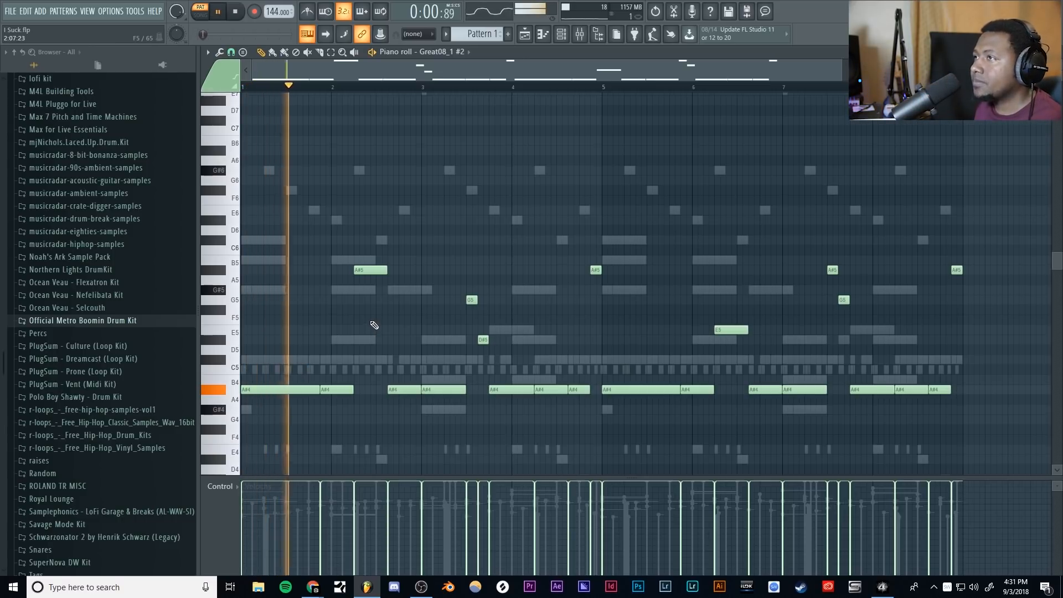
click(288, 262)
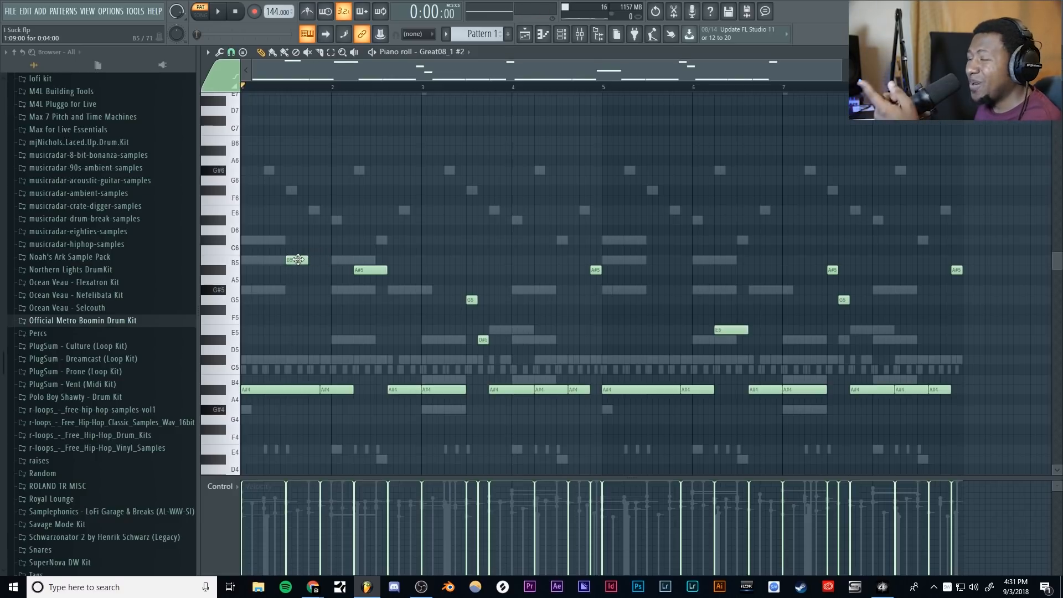
double_click(298, 260)
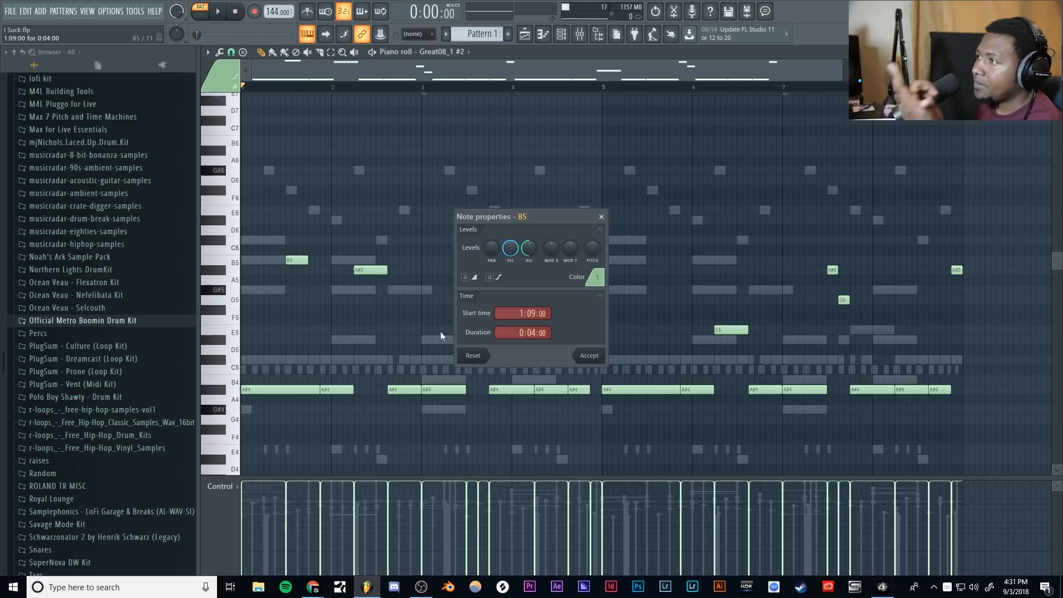
click(466, 277)
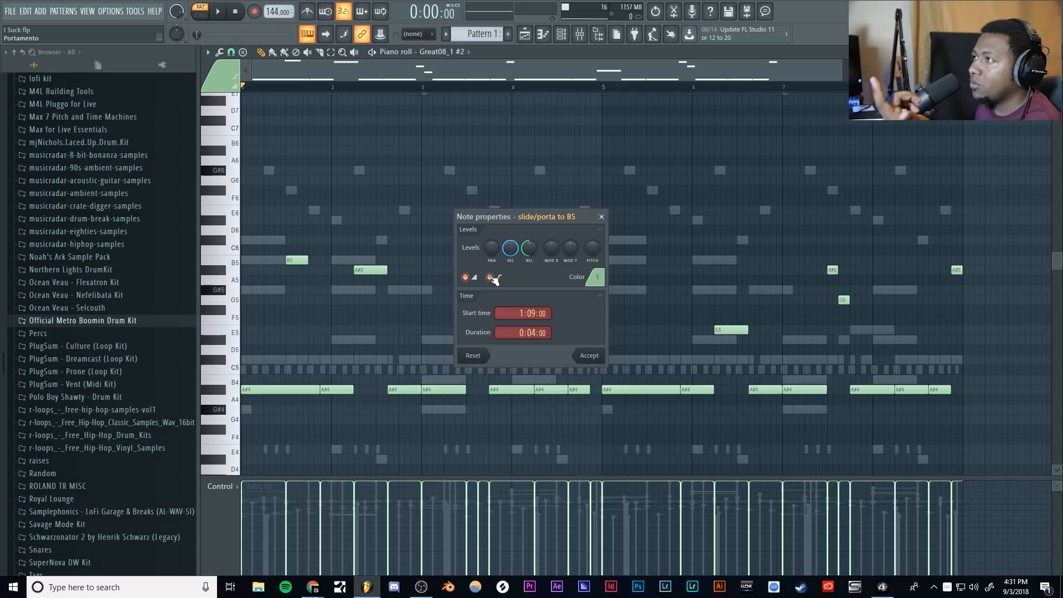
click(491, 278)
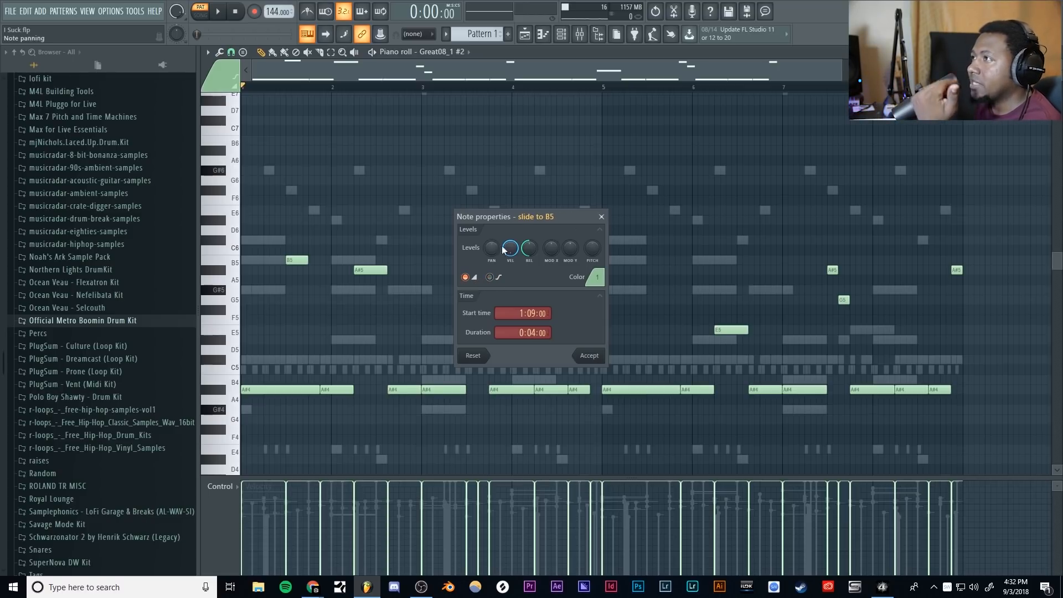
click(589, 355)
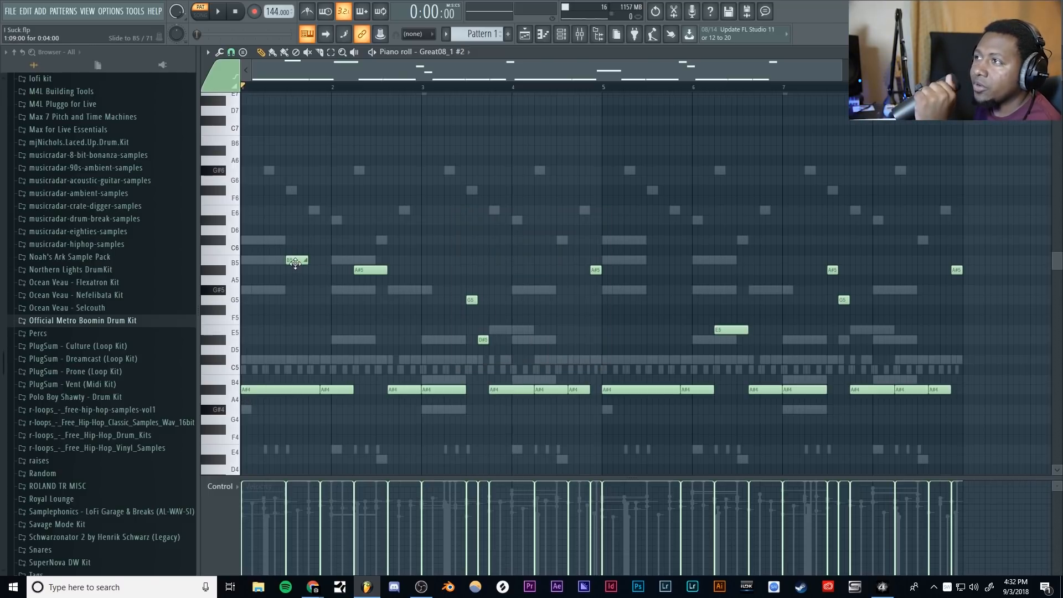
- Lower the bar 1 slide note to A#5, audition it at different lengths, and shorten it to two steps
drag(295, 264, 297, 268)
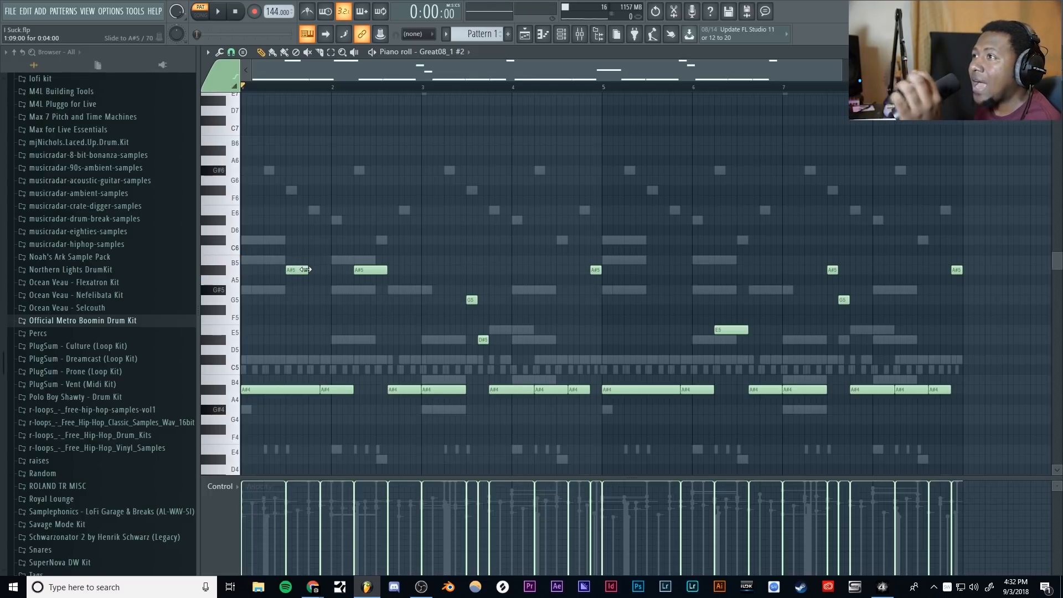
mouse_move(325, 270)
mouse_down()
mouse_move(290, 270)
mouse_move(330, 276)
mouse_move(305, 273)
mouse_up()
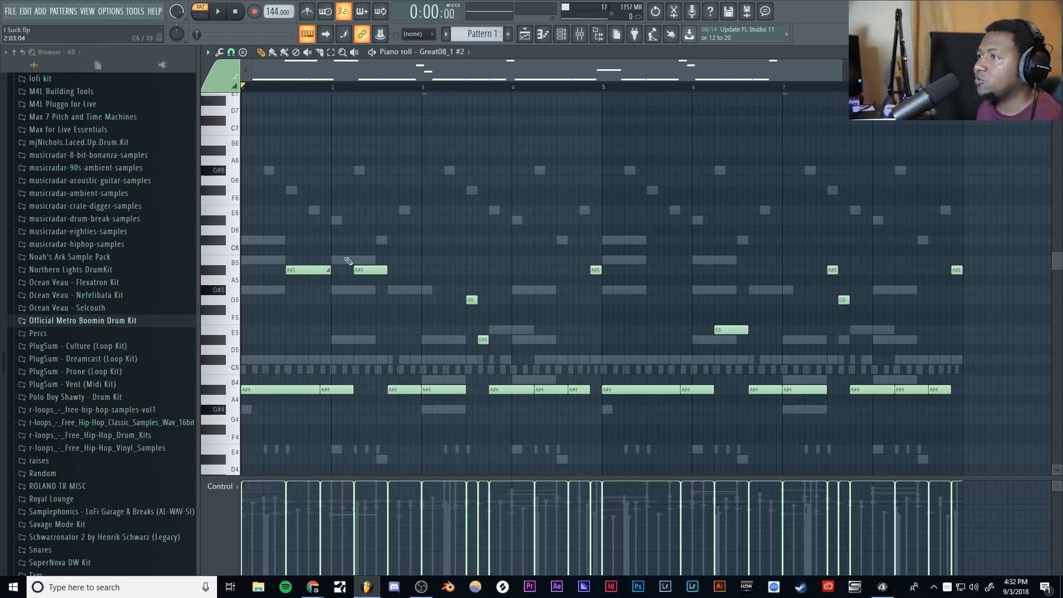
key(space)
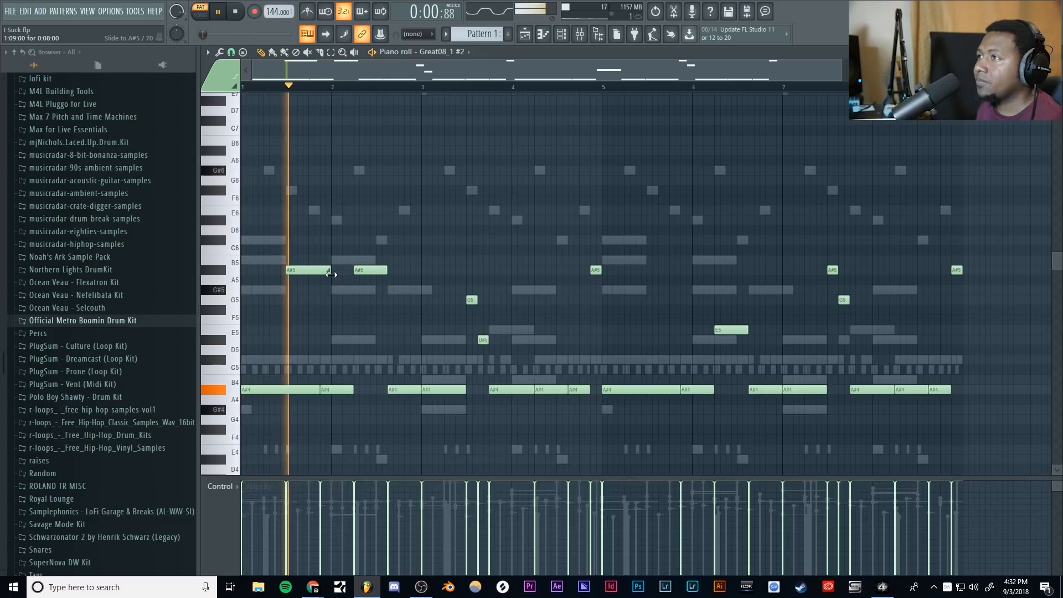
key(space)
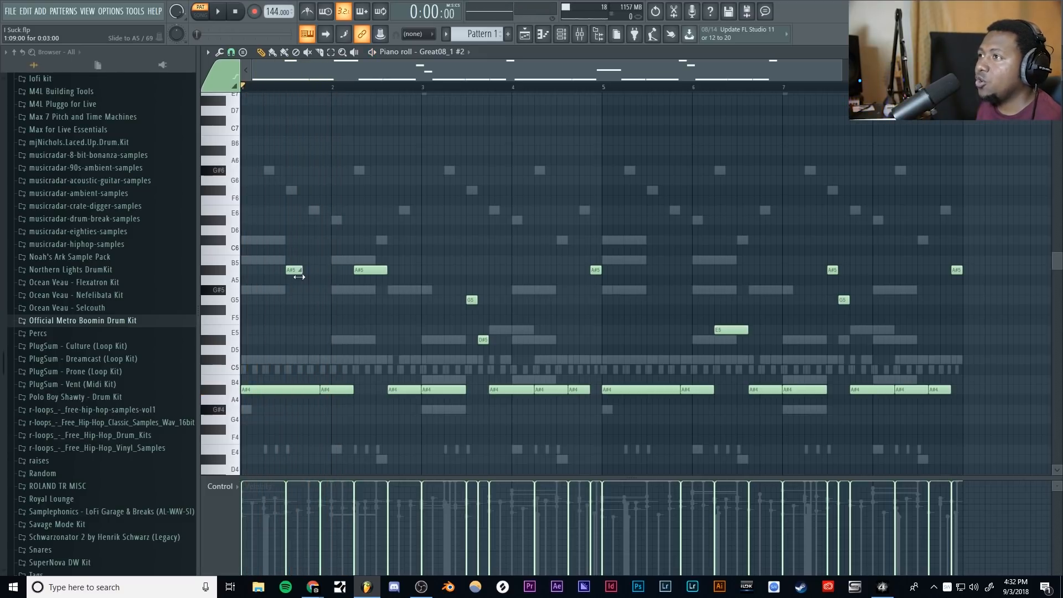
key(space)
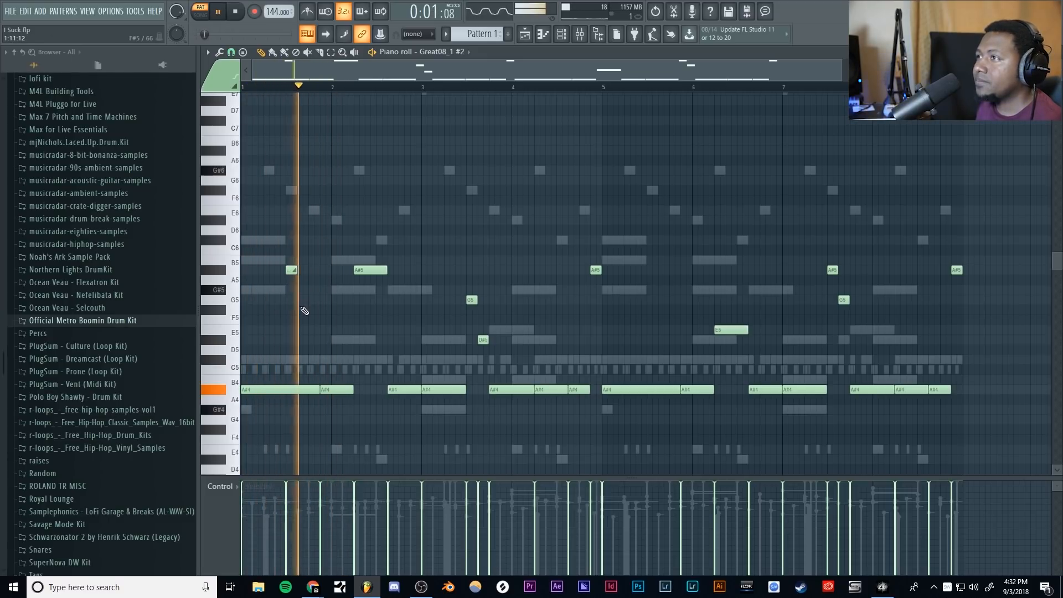
key(space)
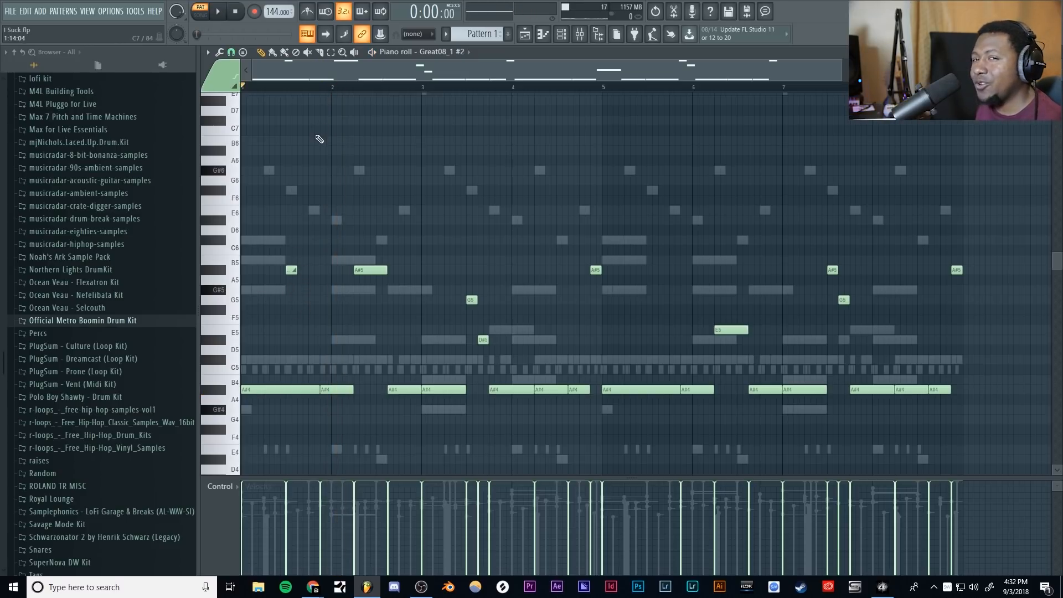
- Add a two-step slide note back down to A#4 at step 11 of bar 1 and audition the line
click(292, 270)
click(302, 290)
drag(302, 291, 304, 390)
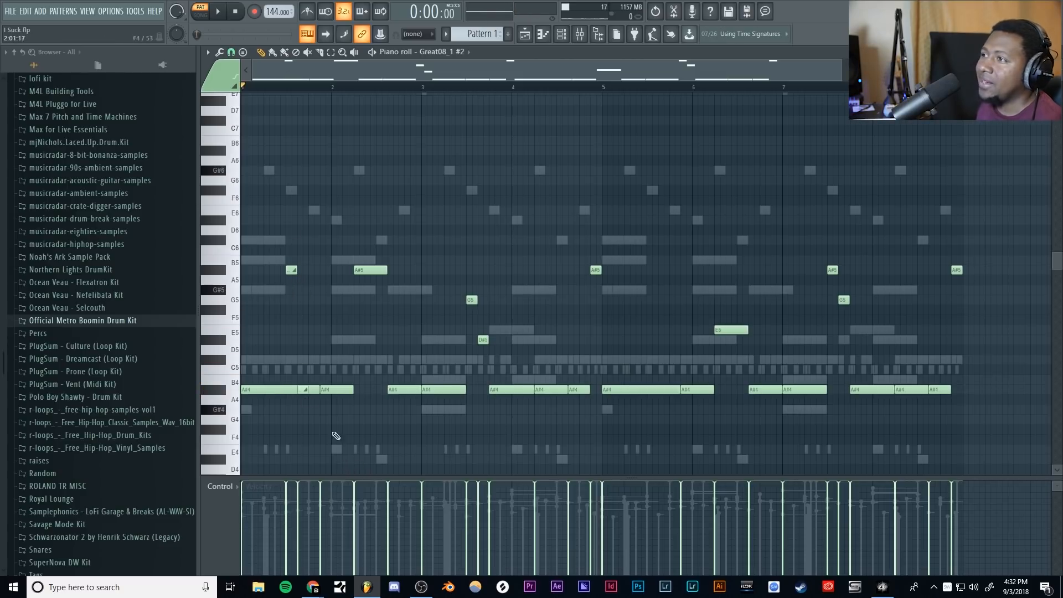
key(space)
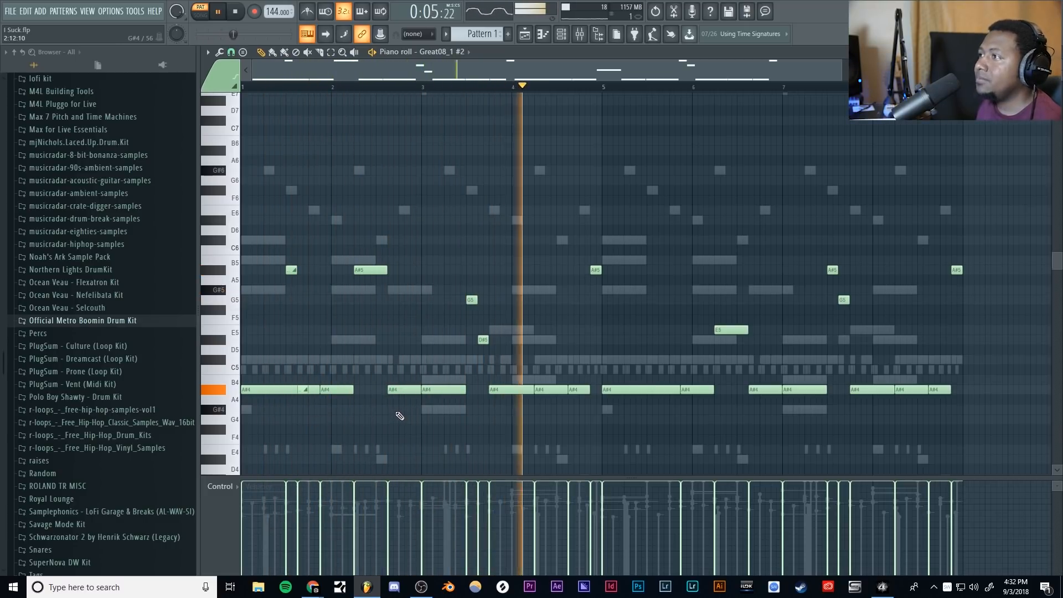
key(space)
- Add a two-step A#5 slide note at step 3 of bar 4, auditioning alternative timing and length
click(524, 271)
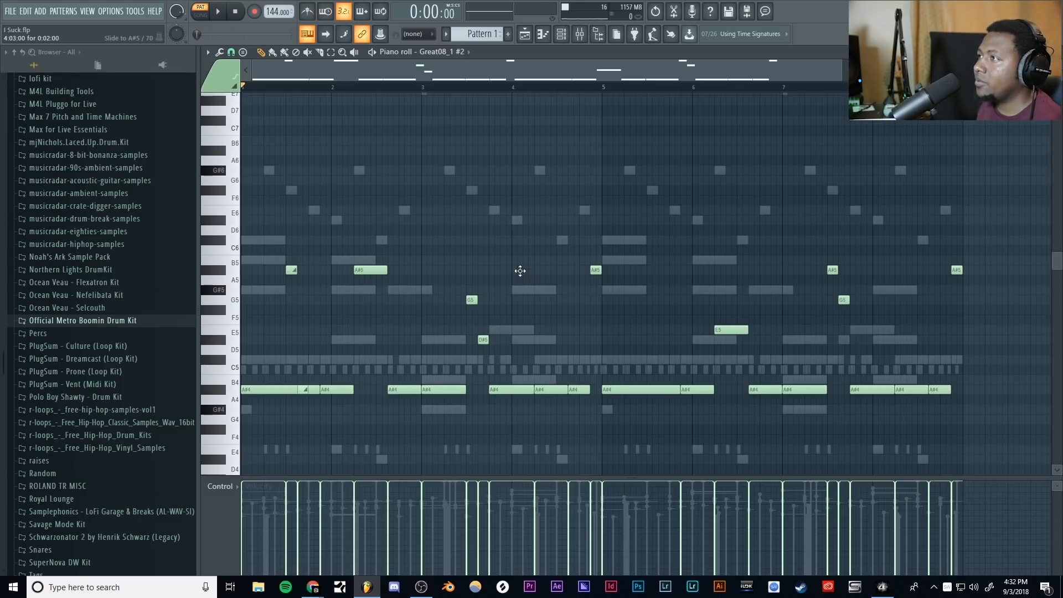
key(space)
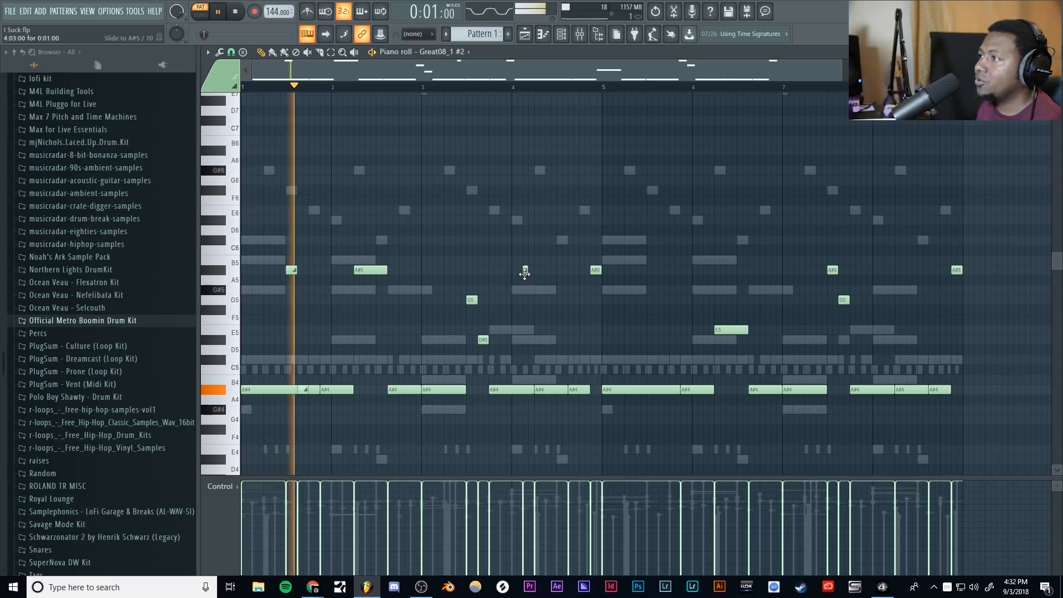
drag(525, 270, 530, 271)
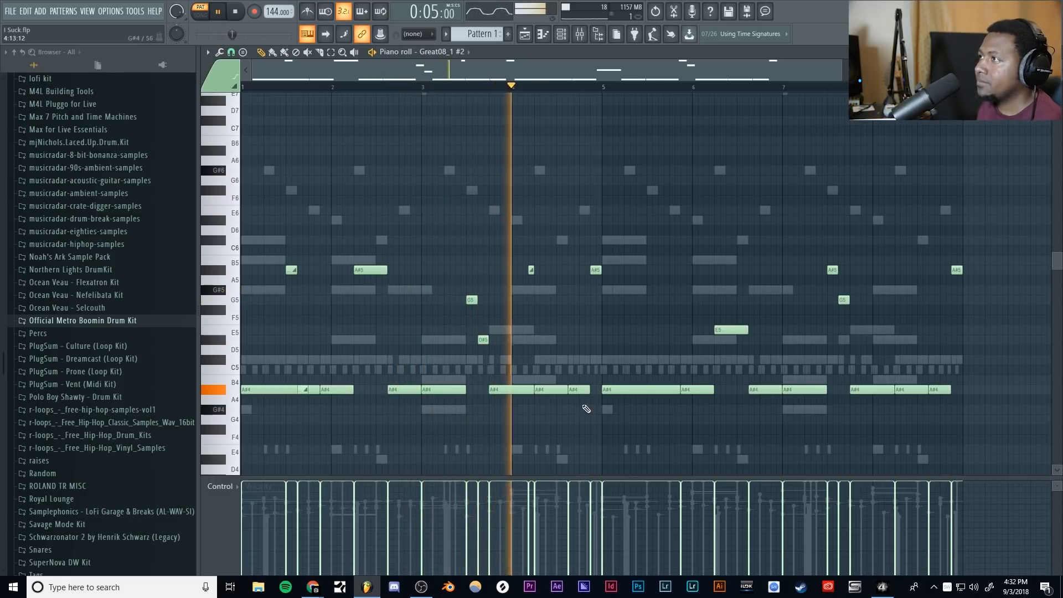
key(space)
drag(531, 270, 525, 271)
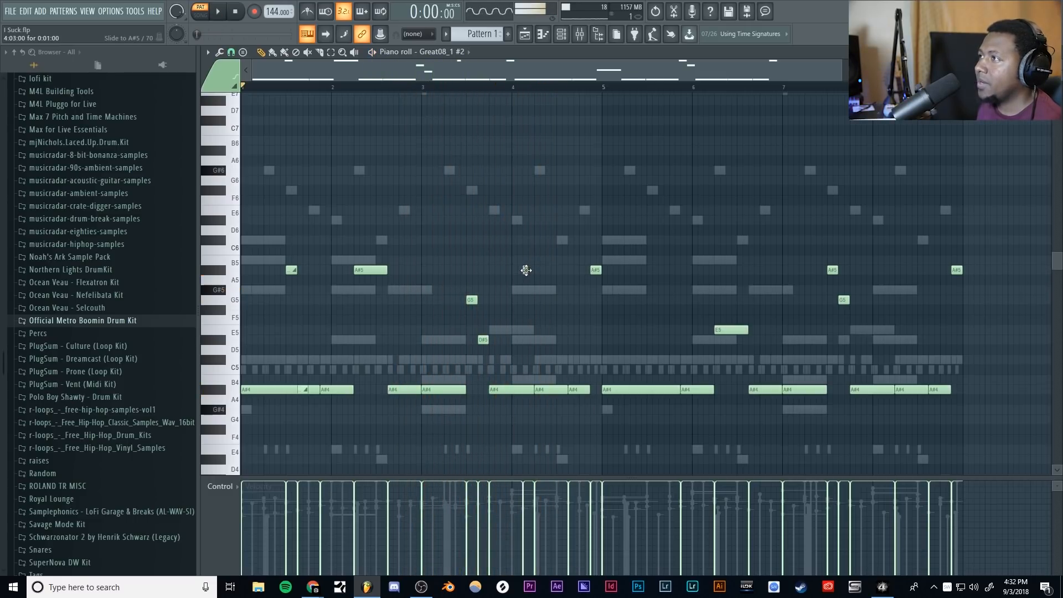
key(space)
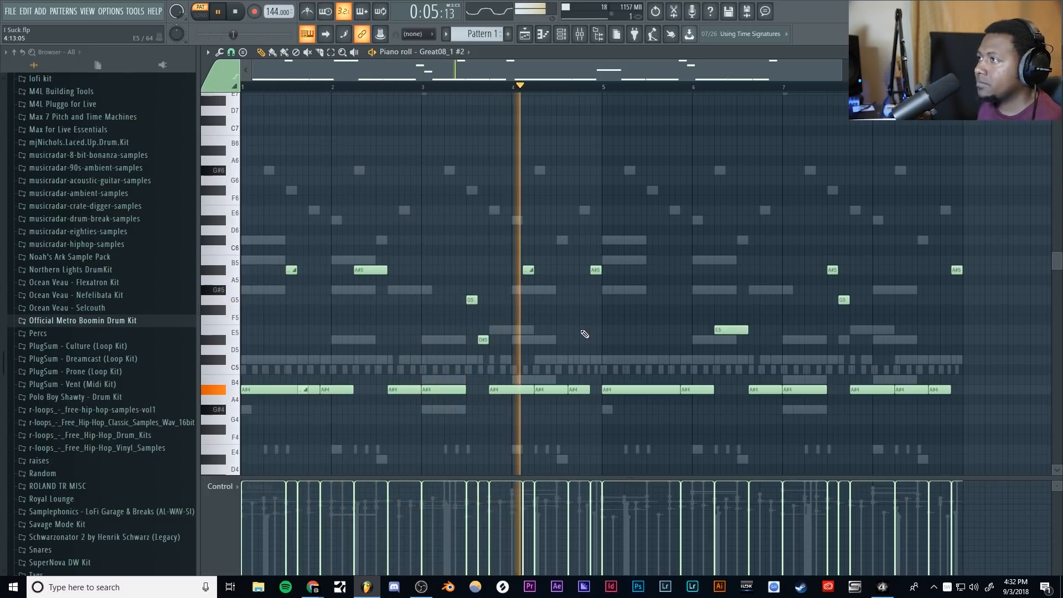
key(space)
- Add a four-step A#5 slide at step 9 of bar 5, follow it with a two-step A#4 slide, and audition them
click(651, 270)
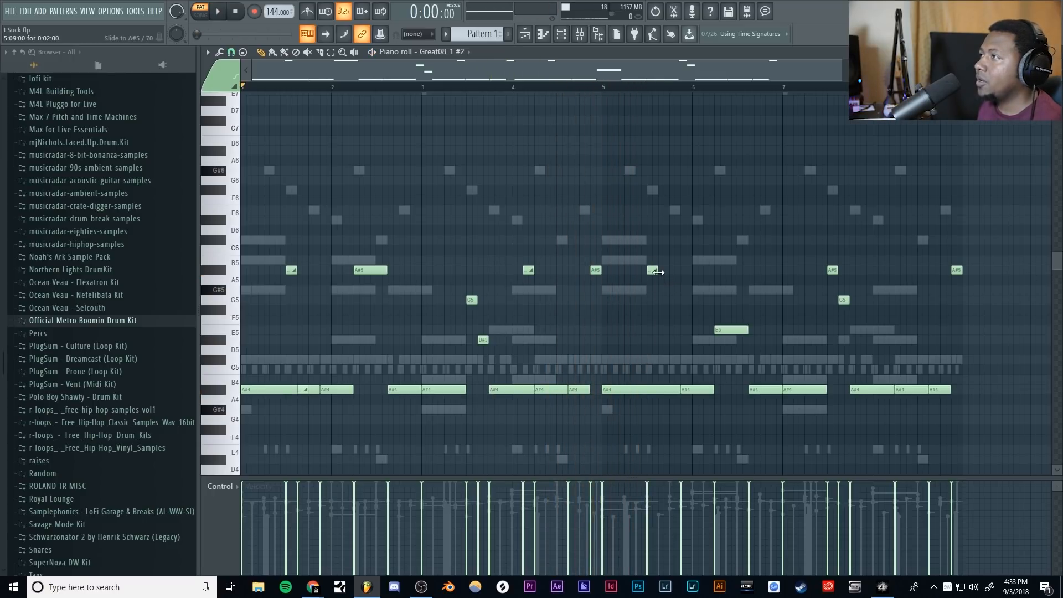
drag(666, 272, 671, 272)
key(space)
click(670, 357)
drag(671, 357, 672, 389)
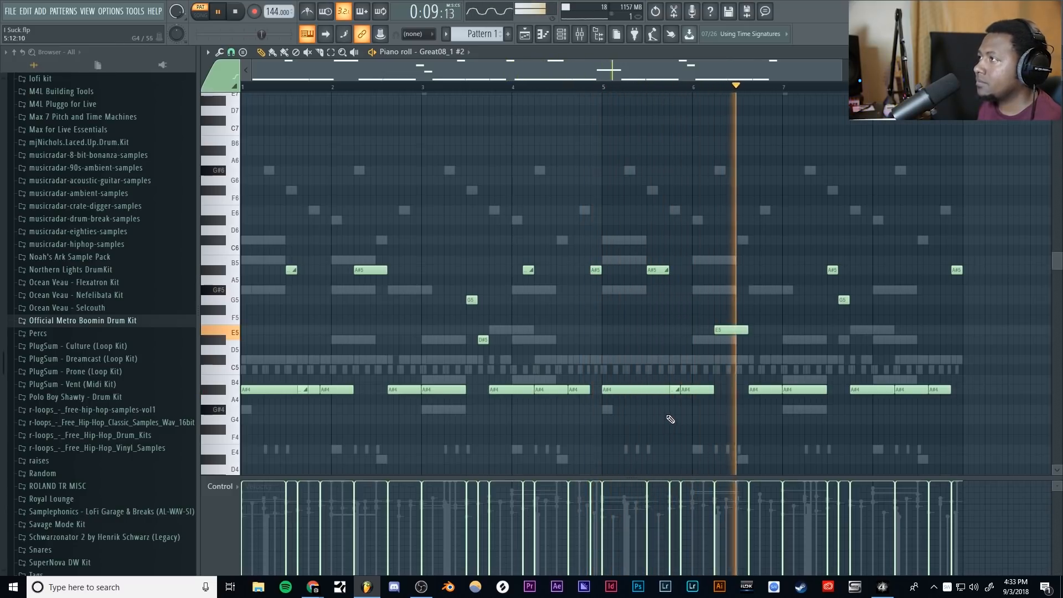
key(space)
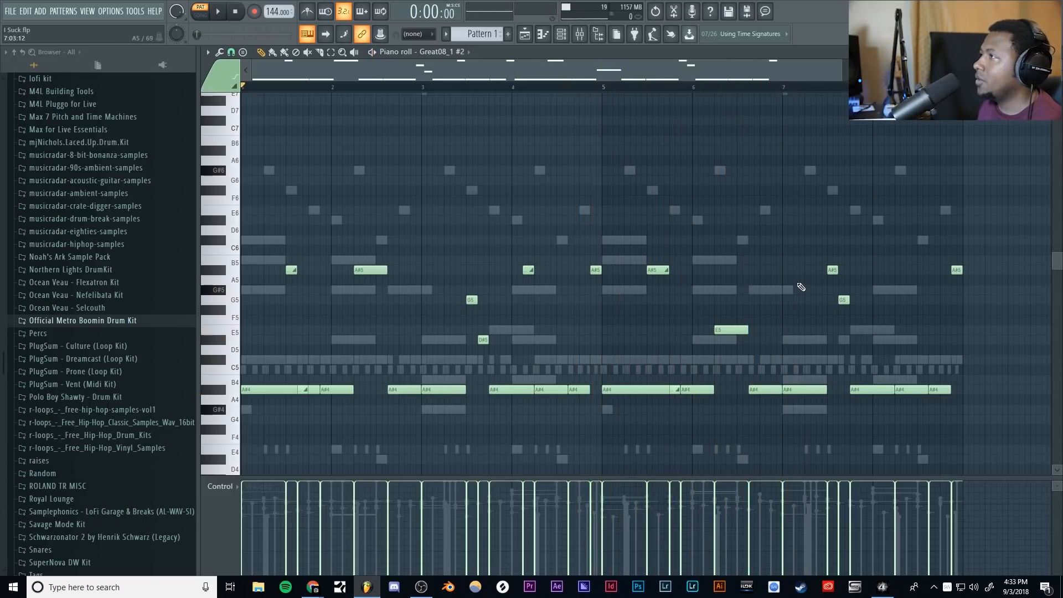
- Add two-step slide notes in bar 7, to A#5 at step 3 and back to A#4 at step 5
click(800, 269)
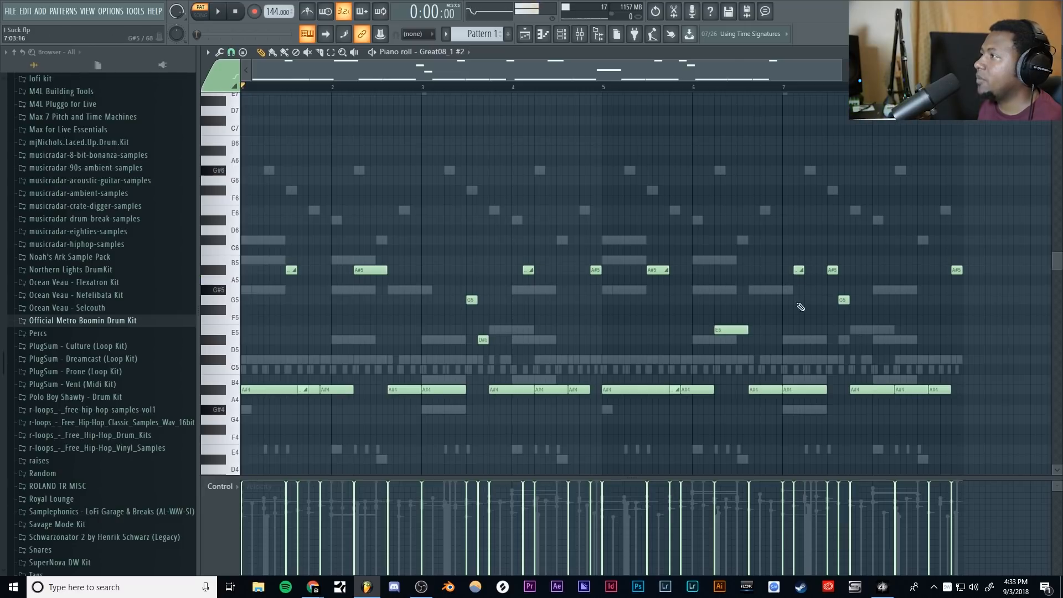
click(808, 390)
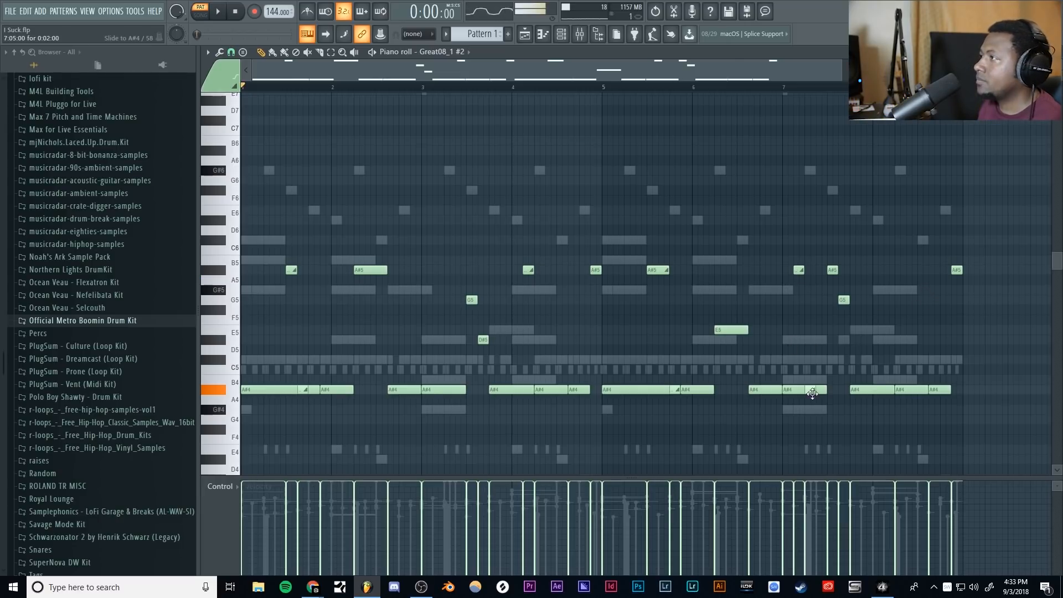
- Audition the bass line, lower the velocities of the short G5 and D#5 notes in bar 3 and the A#5 and G5 notes in bar 7
key(space)
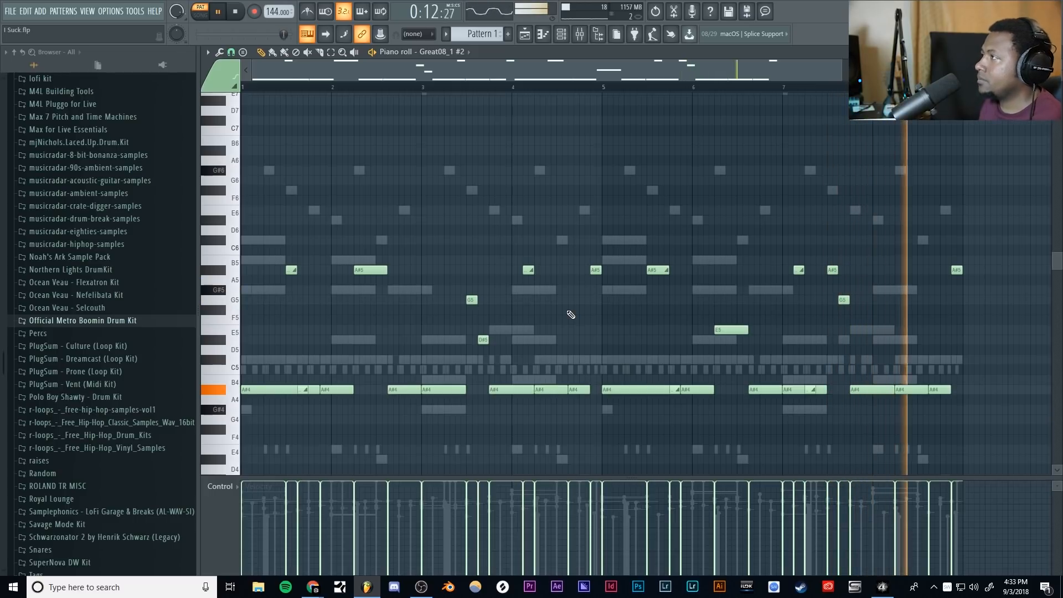
key(space)
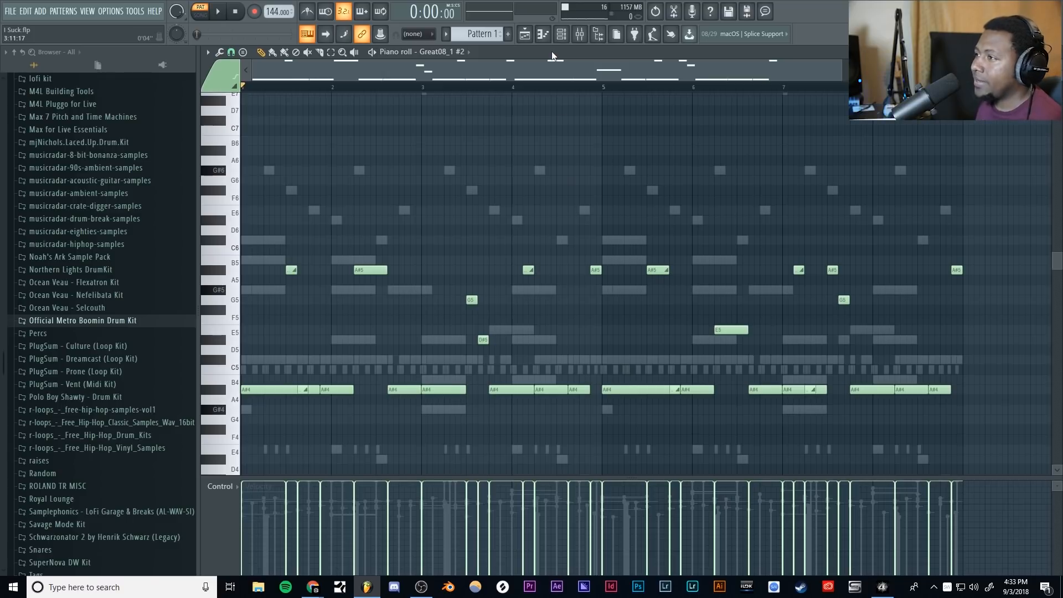
drag(495, 265, 468, 367)
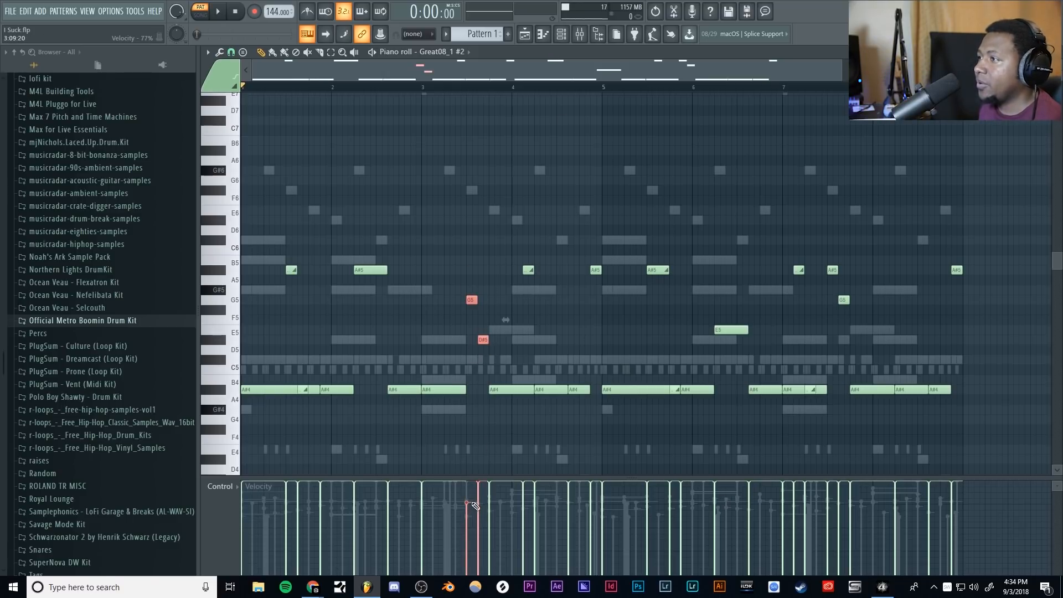
drag(849, 246, 834, 315)
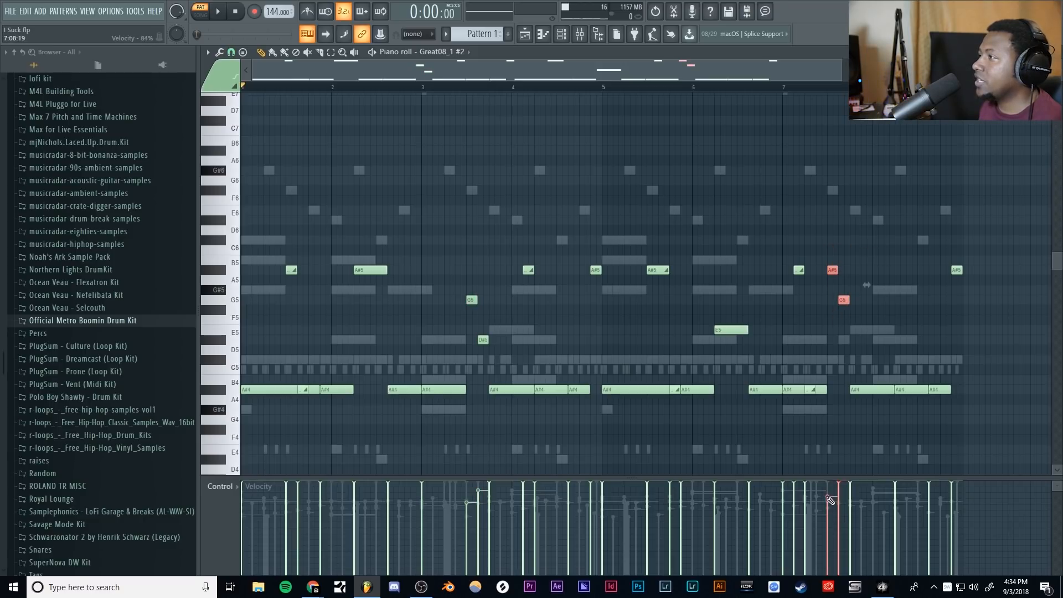
- Lower the velocities of the A#5 notes in bar 2, at the end of bar 4 and, to about 94%, at the end of bar 8
drag(606, 257, 592, 317)
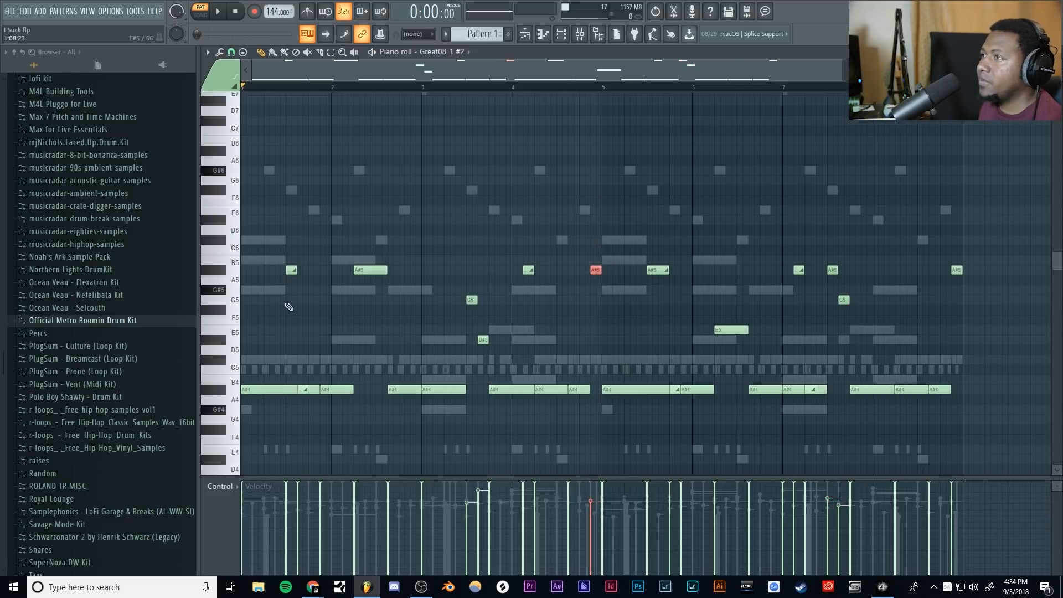
drag(390, 235, 354, 304)
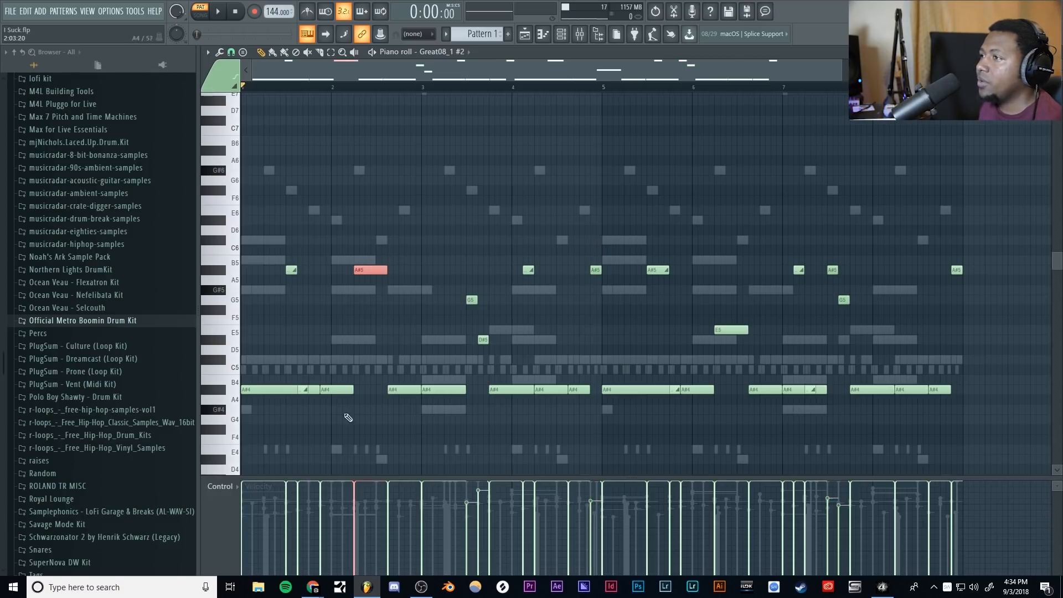
click(957, 270)
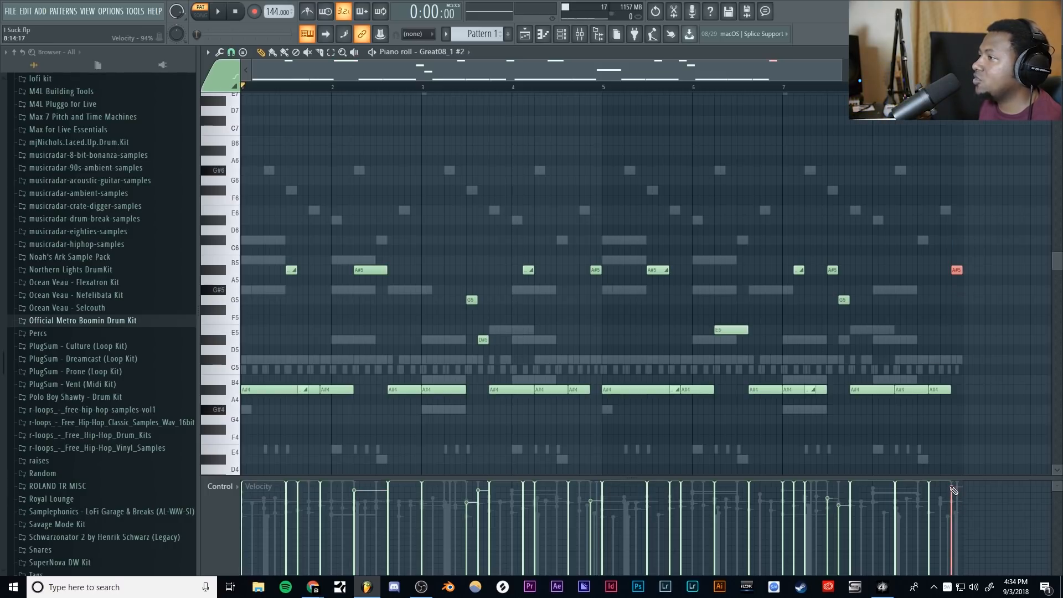
drag(479, 266, 479, 356)
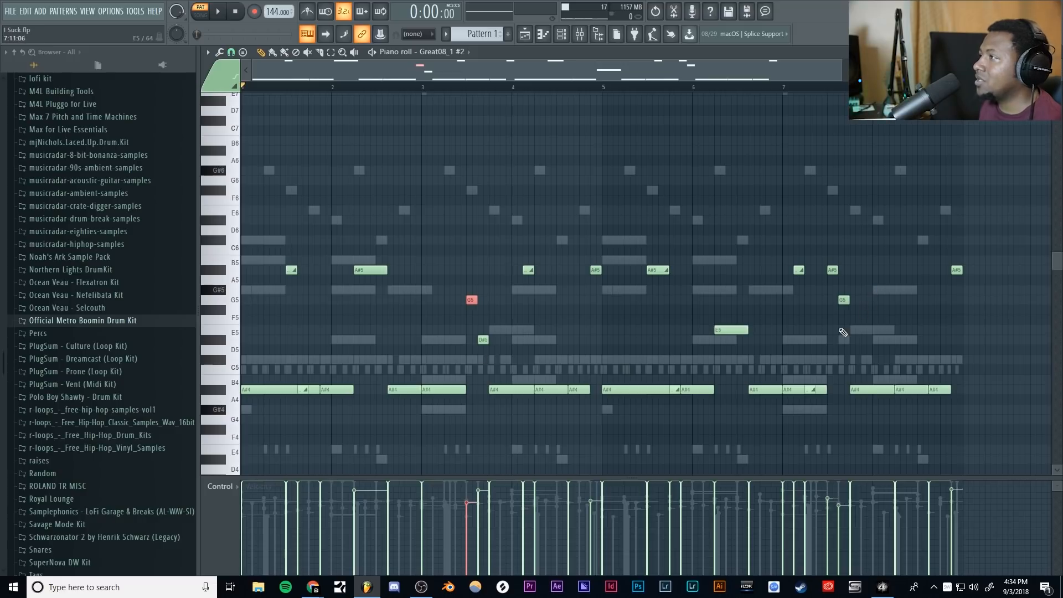
click(563, 309)
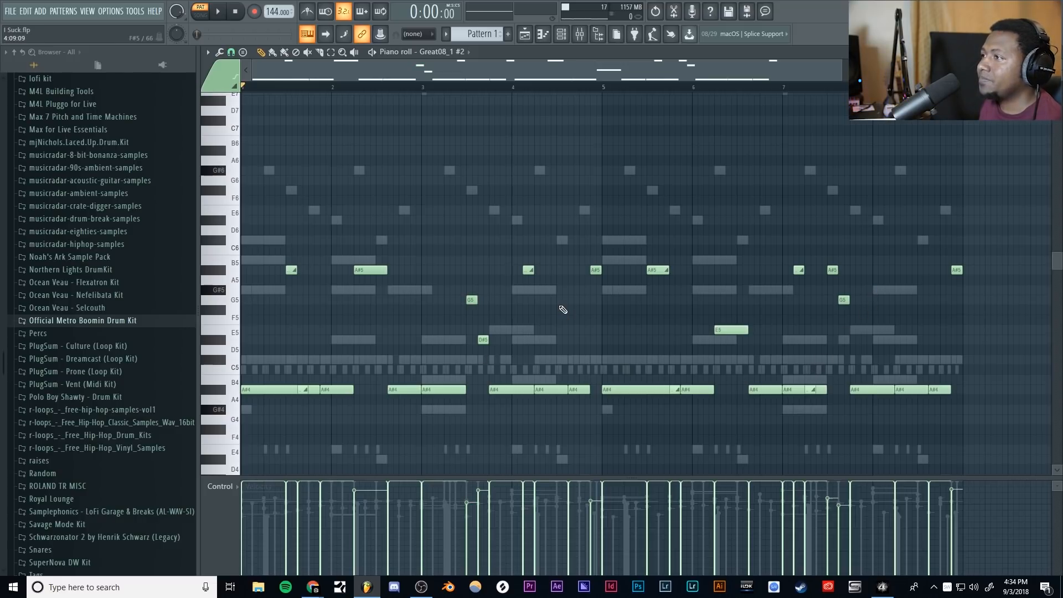
- Audition the bass line with its adjusted velocities and save the project
key(space)
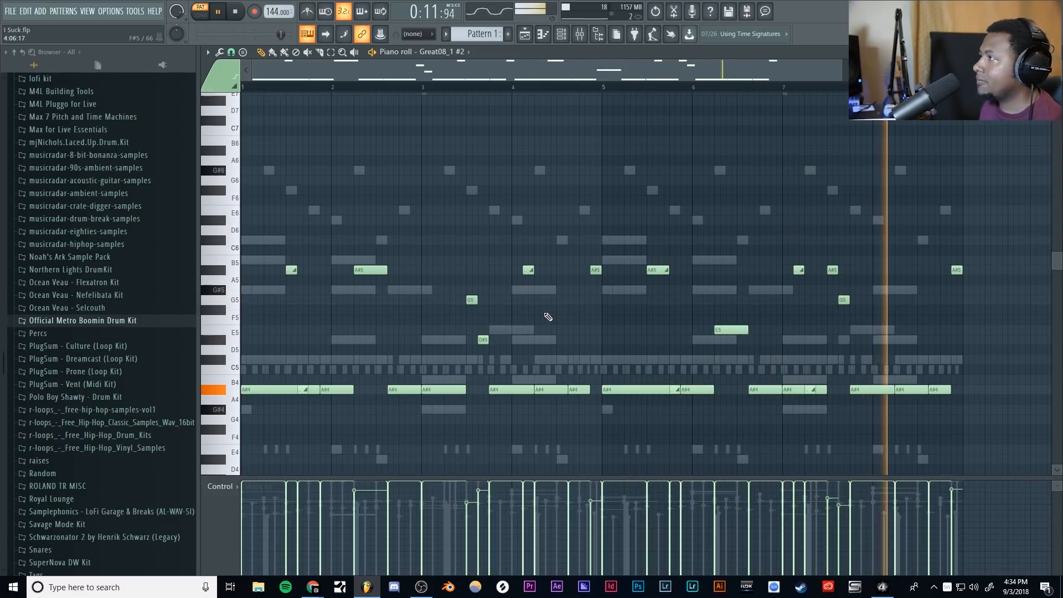
key(space)
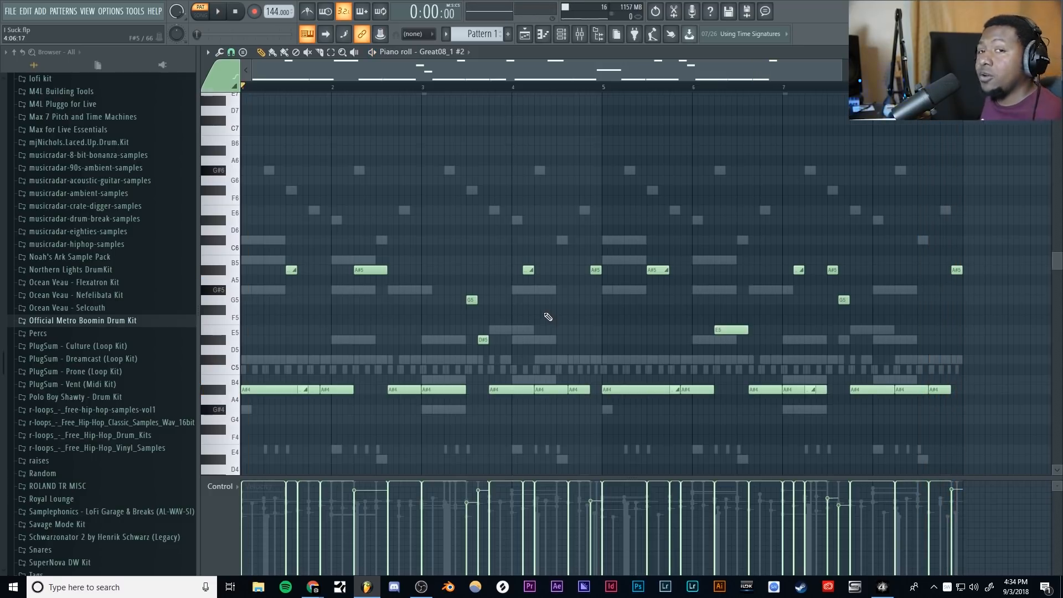
key(ctrl+s)
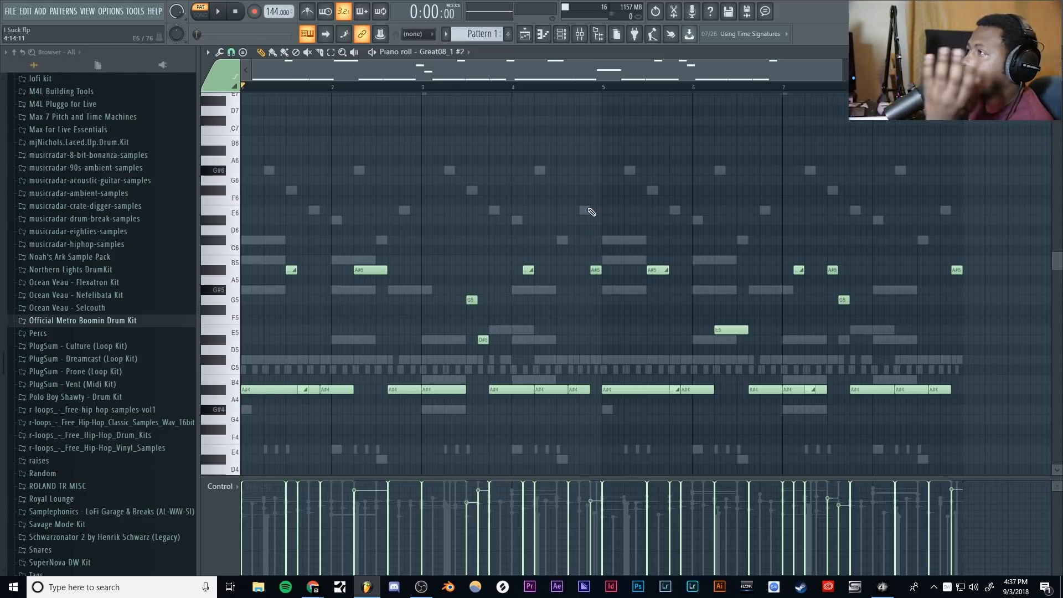
click(218, 24)
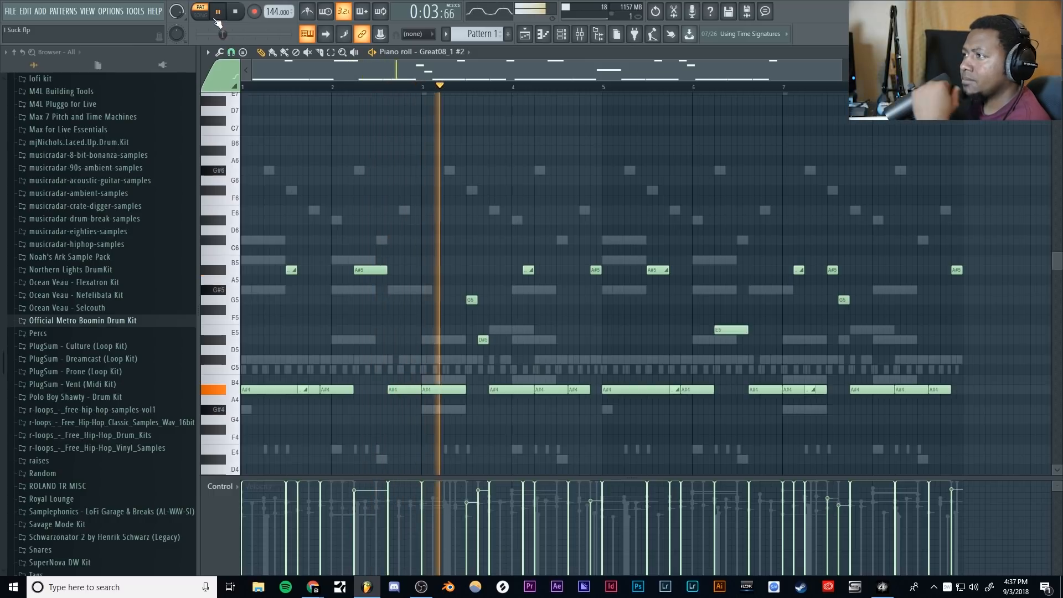
click(233, 11)
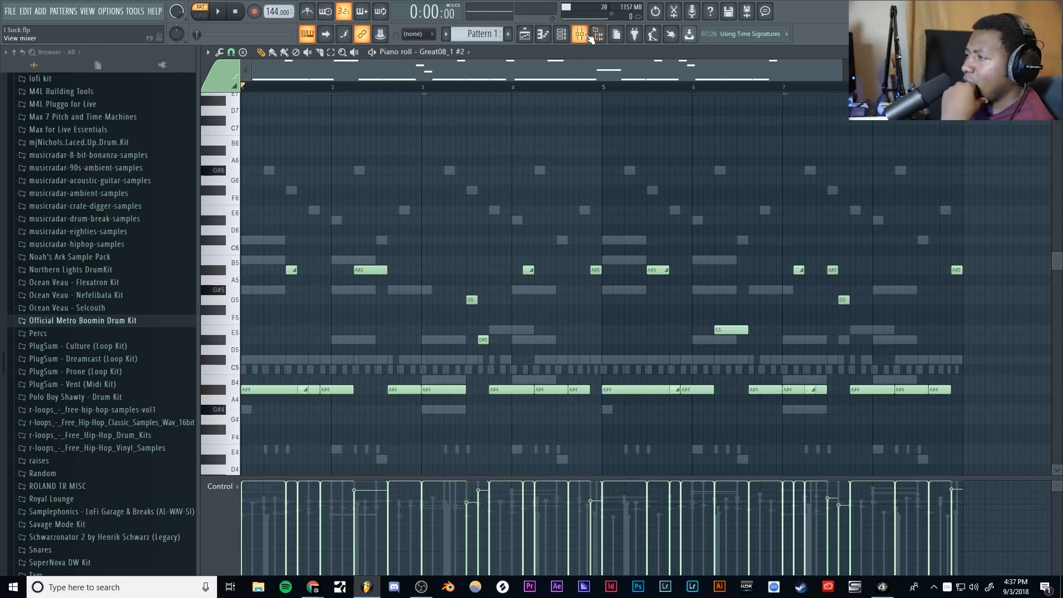
- Open Devastor 2 on the Great08_1 mixer track and compare the bass with the distortion bypassed and enabled
click(586, 35)
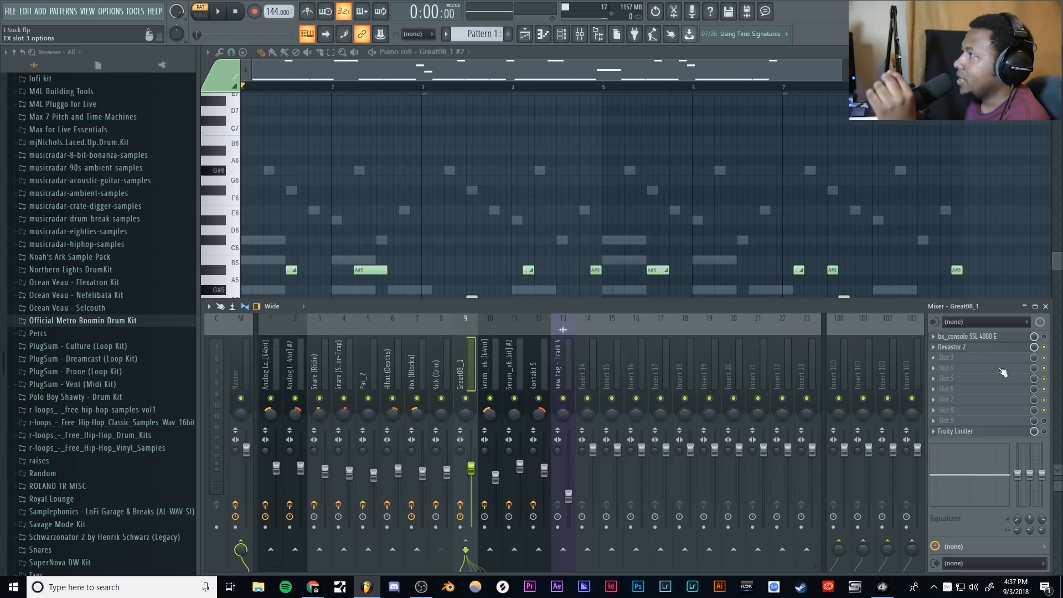
click(1026, 350)
drag(815, 219, 654, 75)
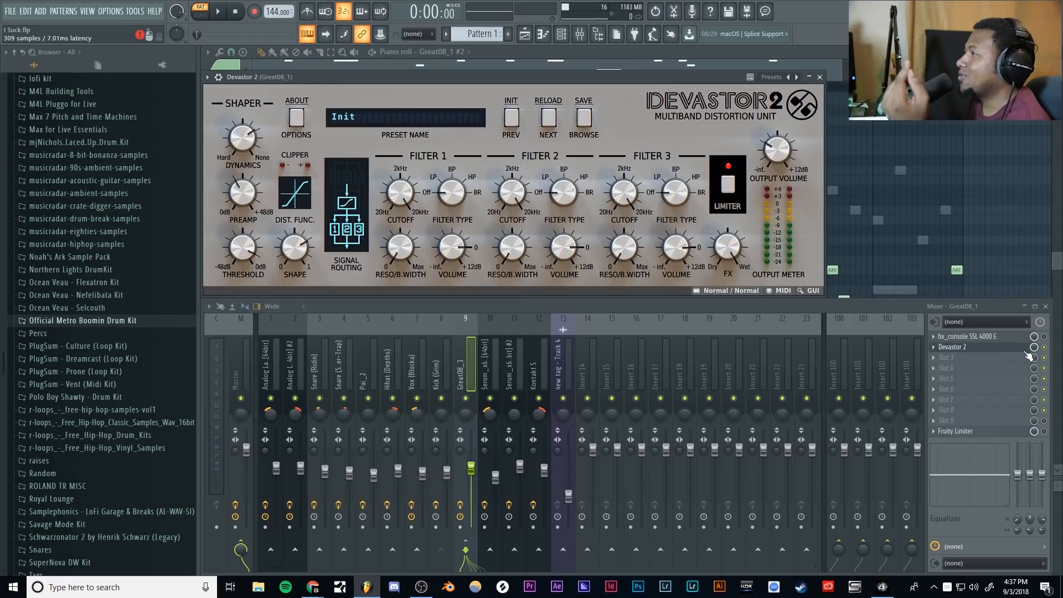
click(1044, 347)
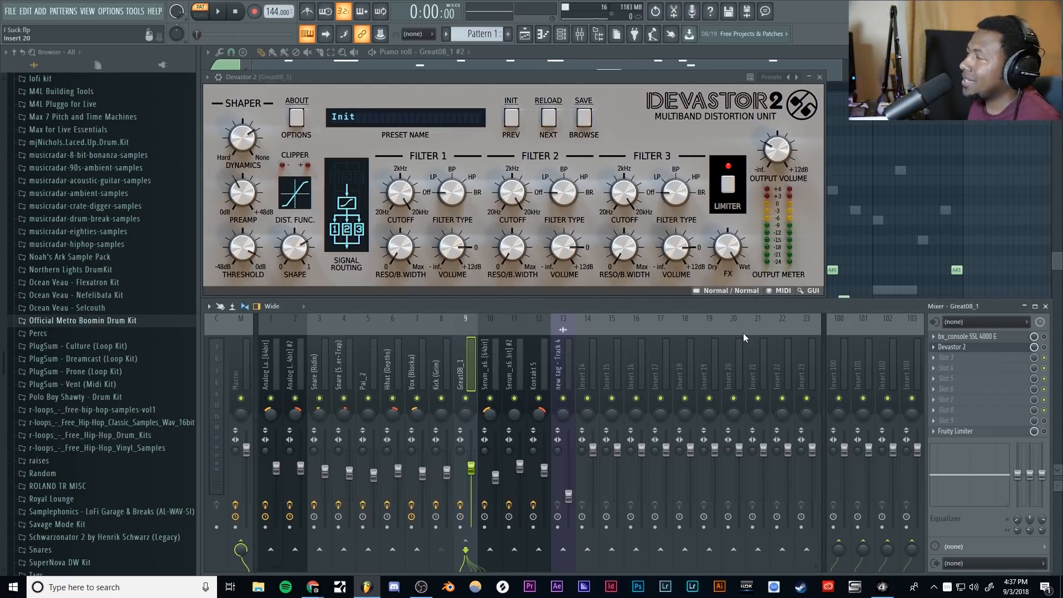
key(space)
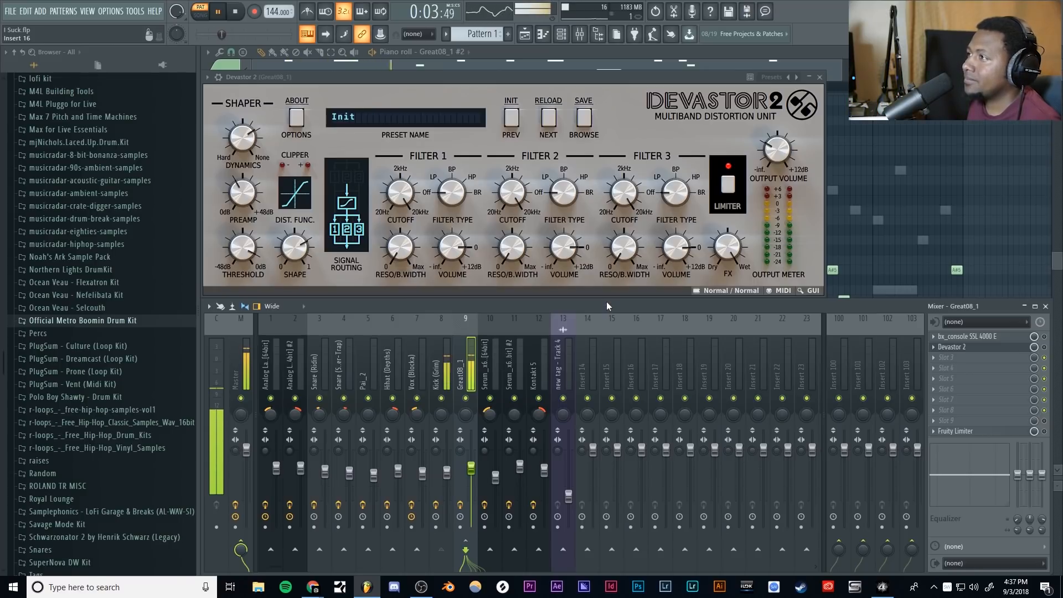
key(space)
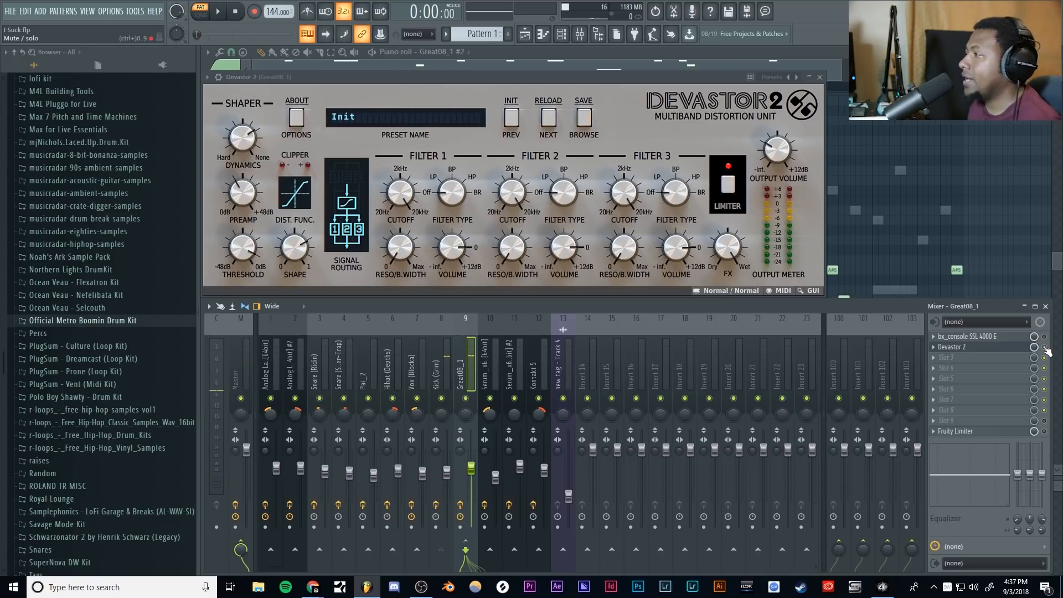
key(space)
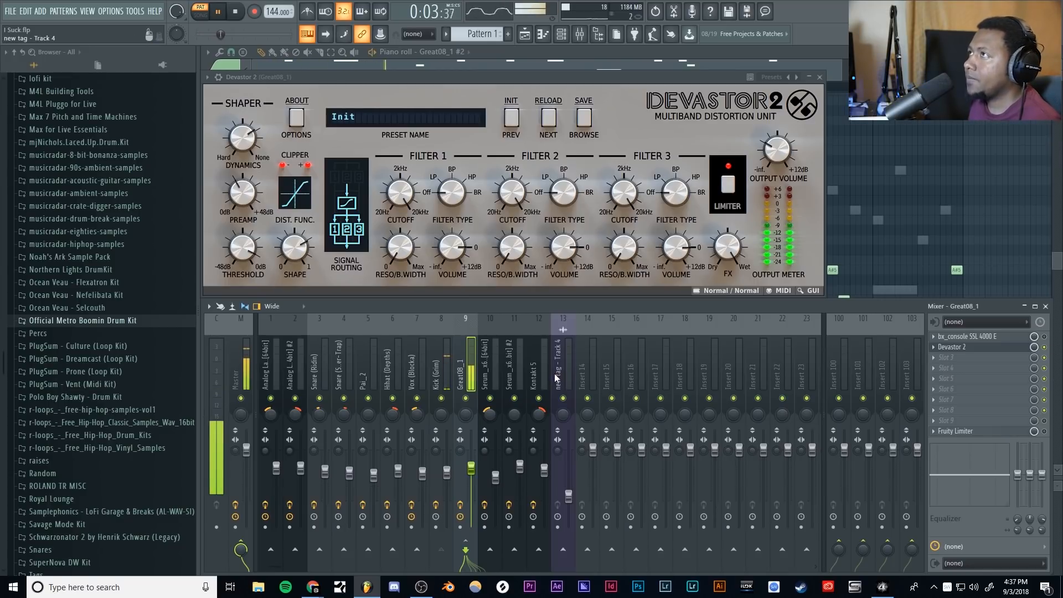
key(space)
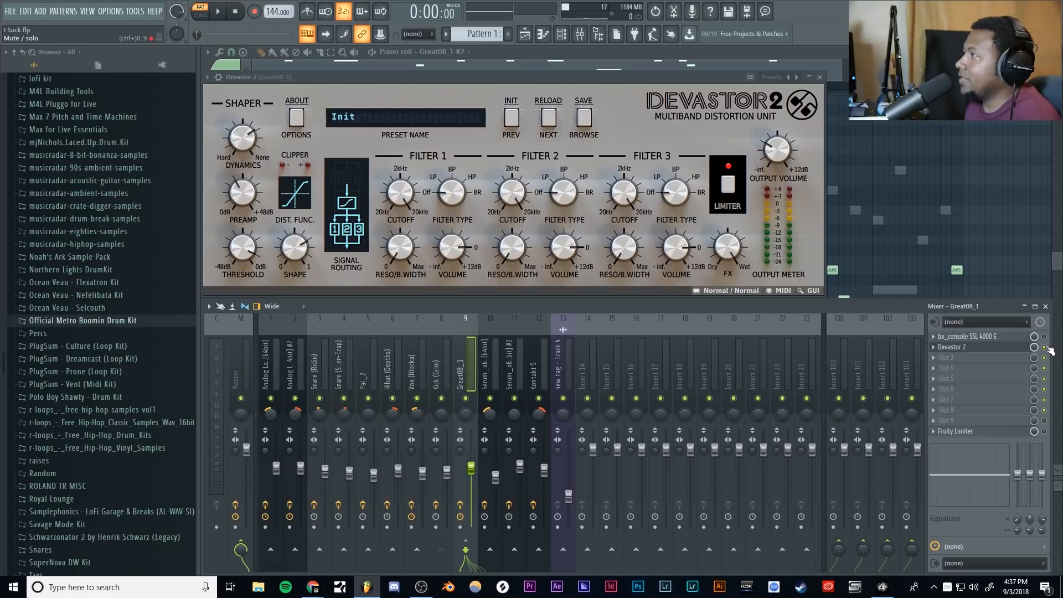
- Load Fruity Fast Dist into effect slot 3 of the Great08_1 track and choose the preset The Heat
click(934, 358)
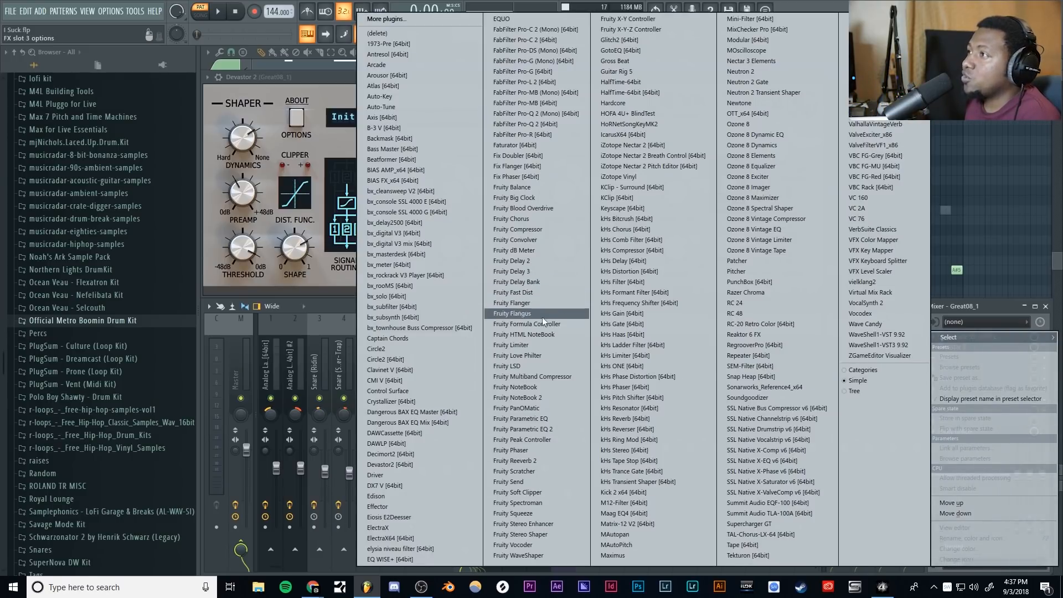
click(522, 293)
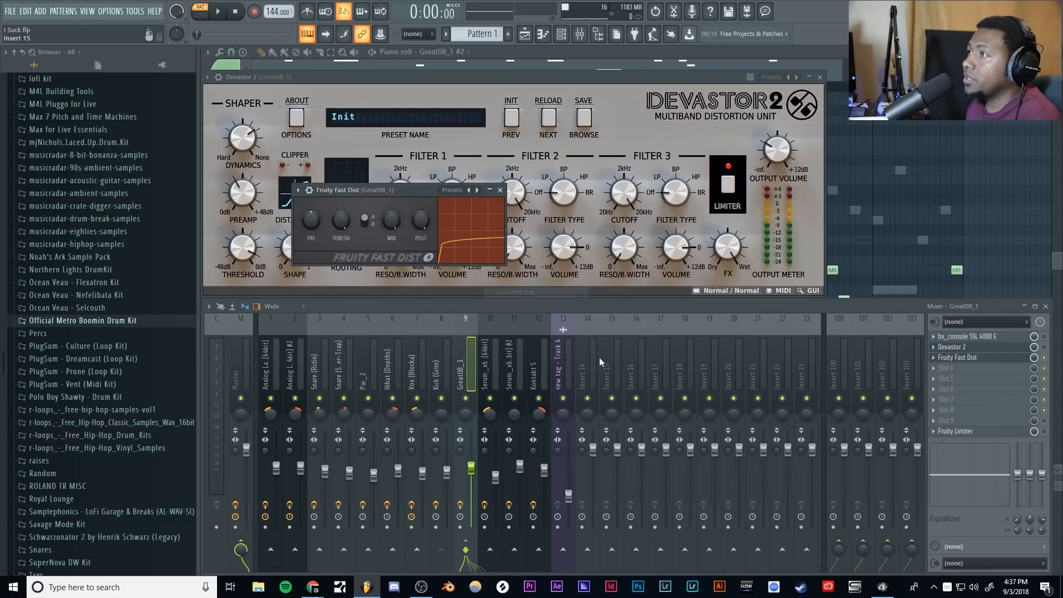
drag(432, 188, 460, 255)
right_click(503, 259)
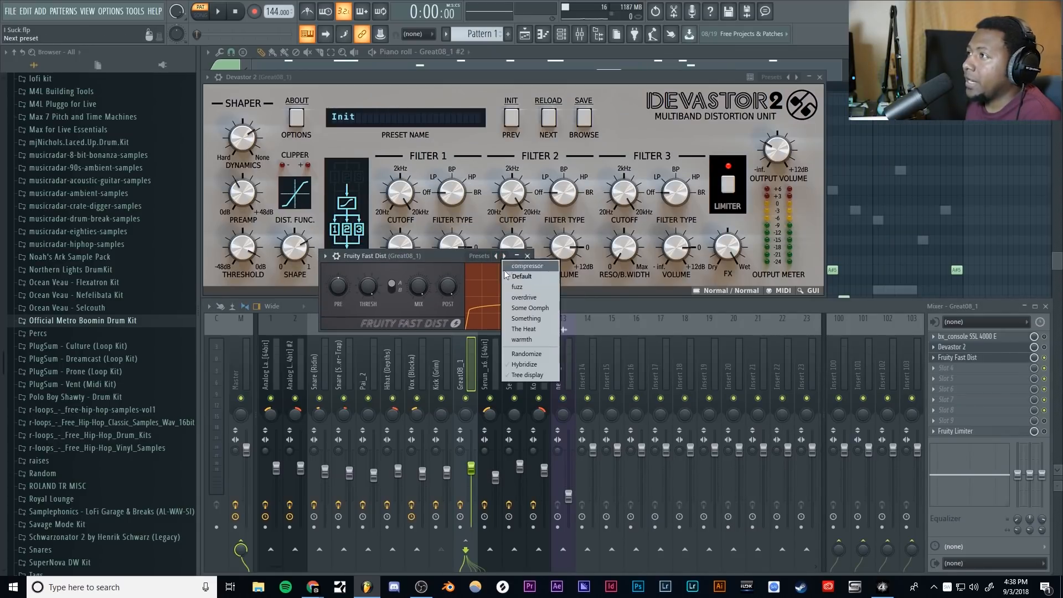
click(523, 329)
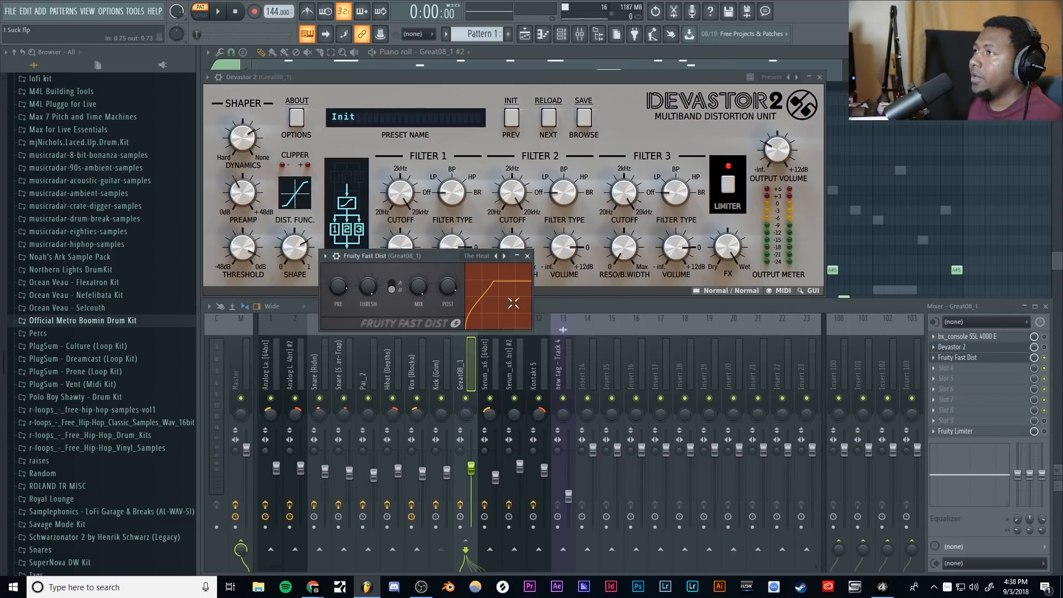
- Switch Fruity Fast Dist to distortion type B, adjust its pre gain, threshold and post gain while auditioning the bass, and close it
key(space)
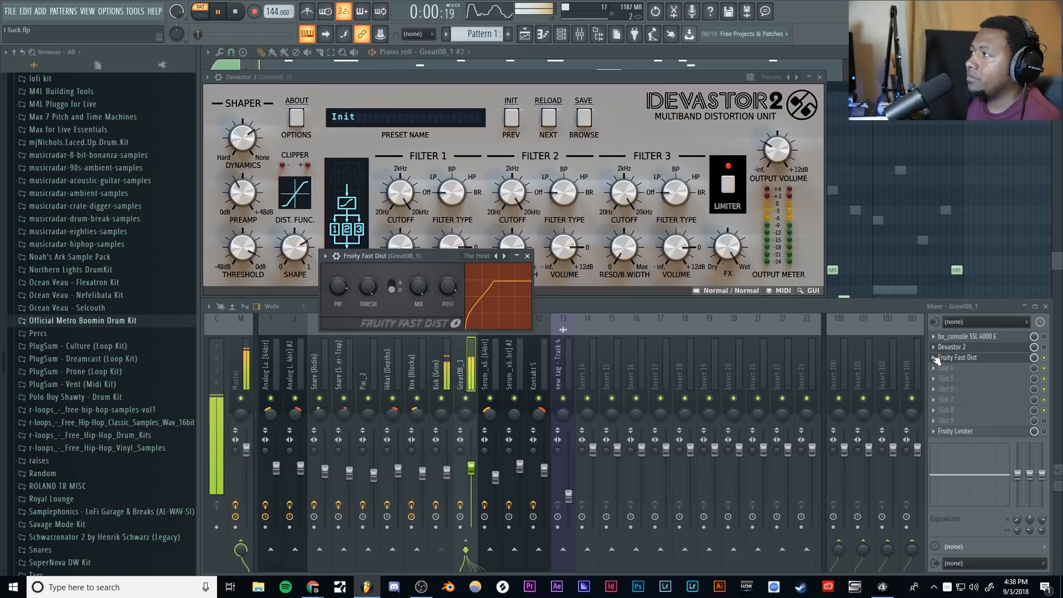
key(space)
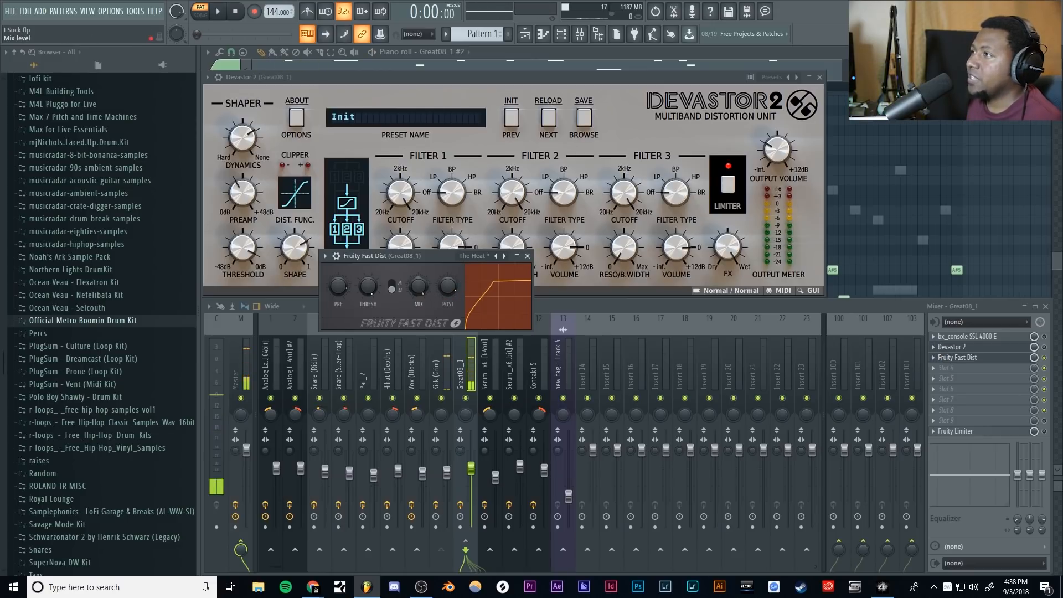
key(space)
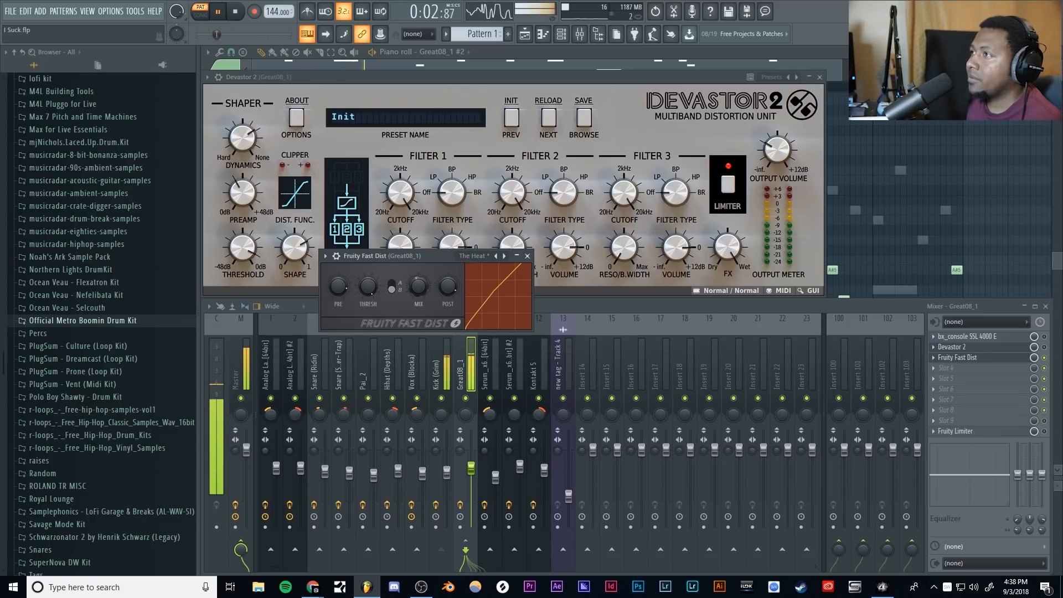
drag(447, 286, 448, 301)
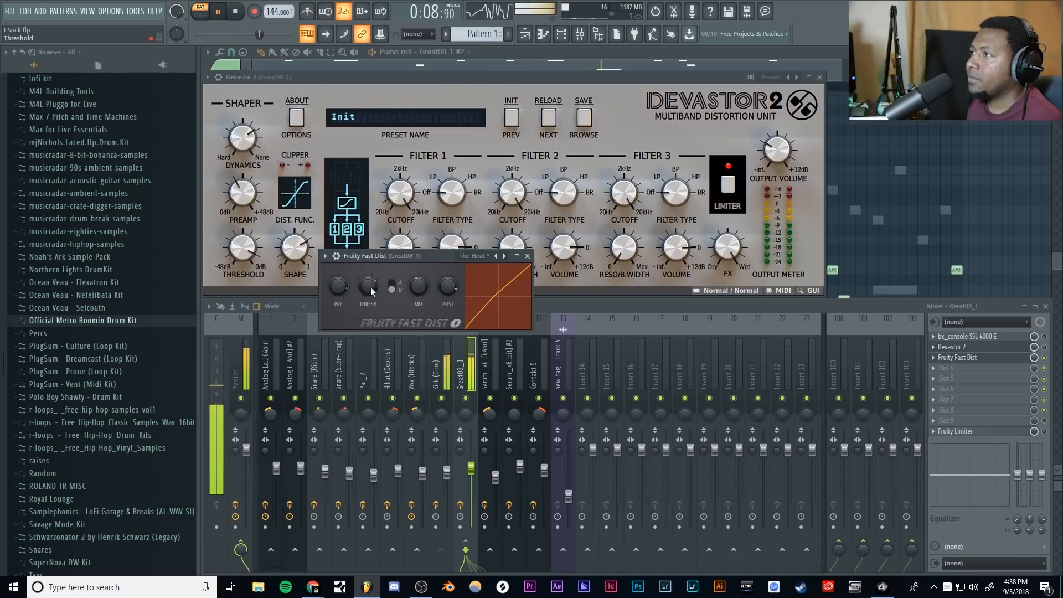
drag(343, 293, 343, 293)
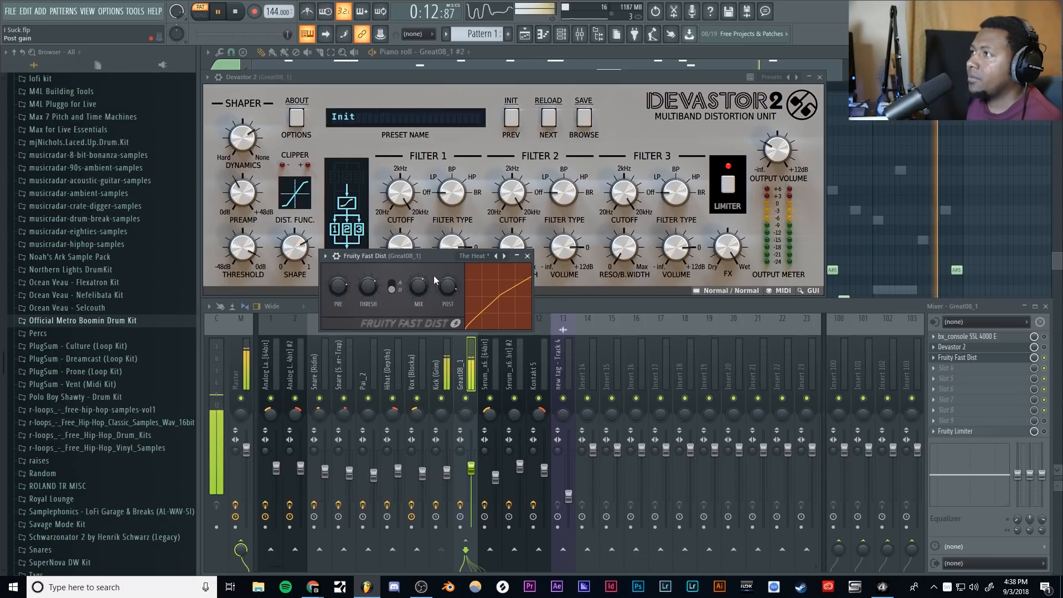
key(space)
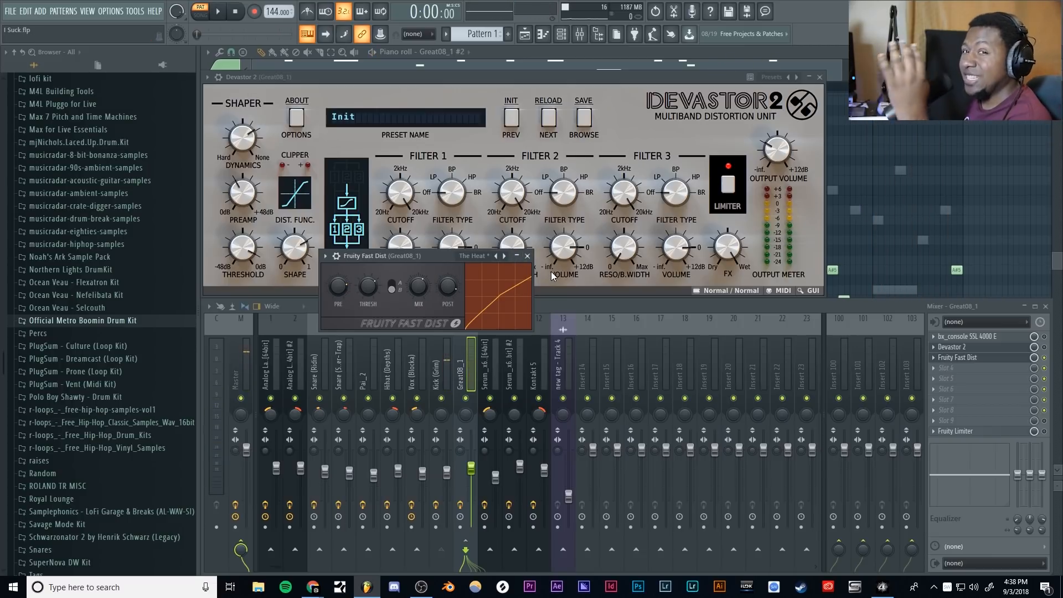
click(528, 256)
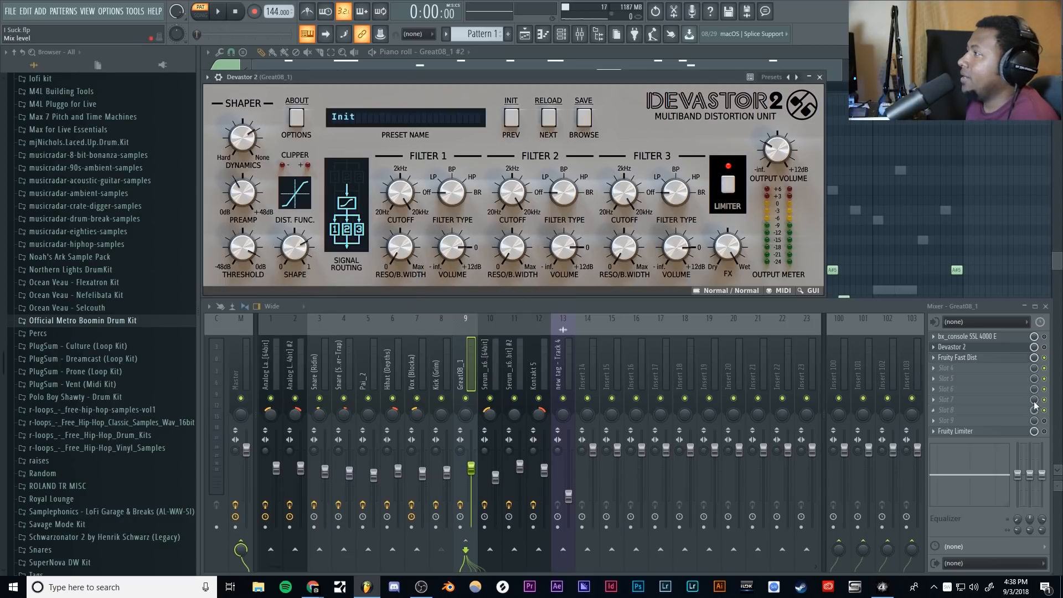
- Open Fruity Limiter on the Great08_1 mixer track and move its window clear of the track strips
click(1033, 430)
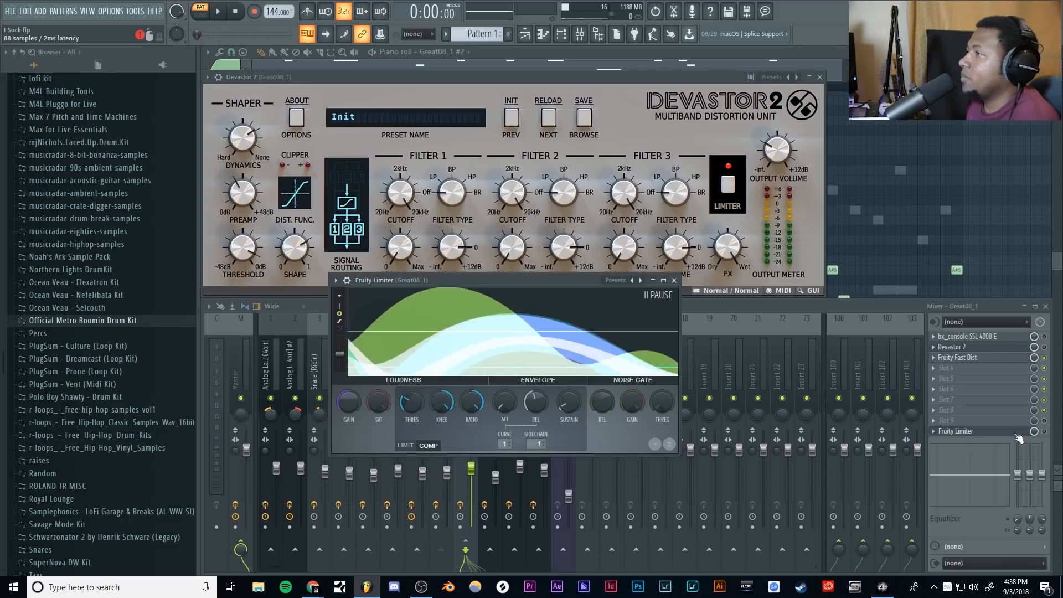
click(1044, 431)
drag(634, 287, 622, 115)
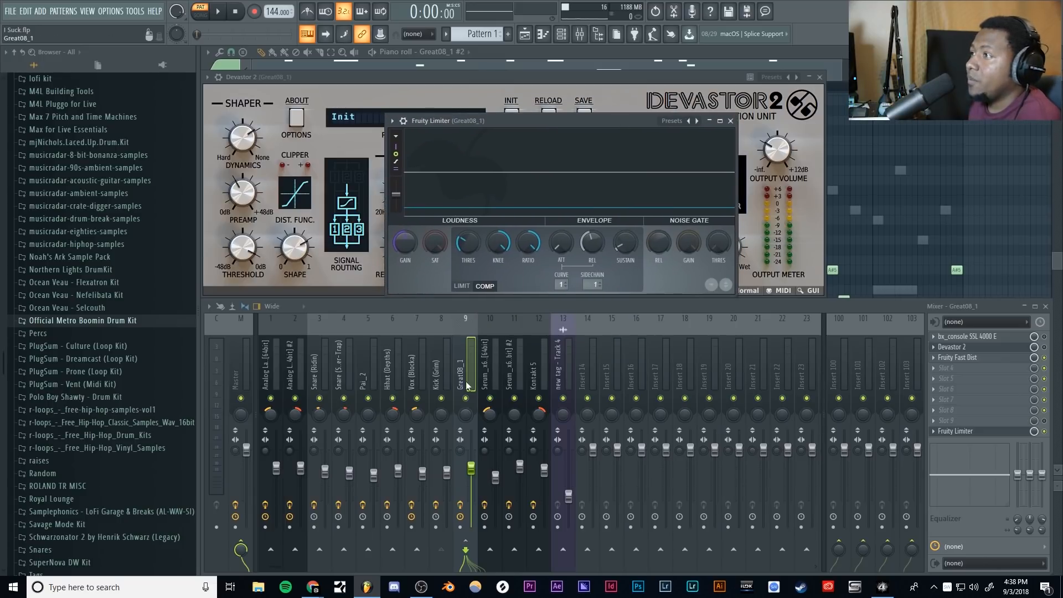
- Sidechain the Kick (Grim) mixer track to the Great08_1 track
right_click(437, 381)
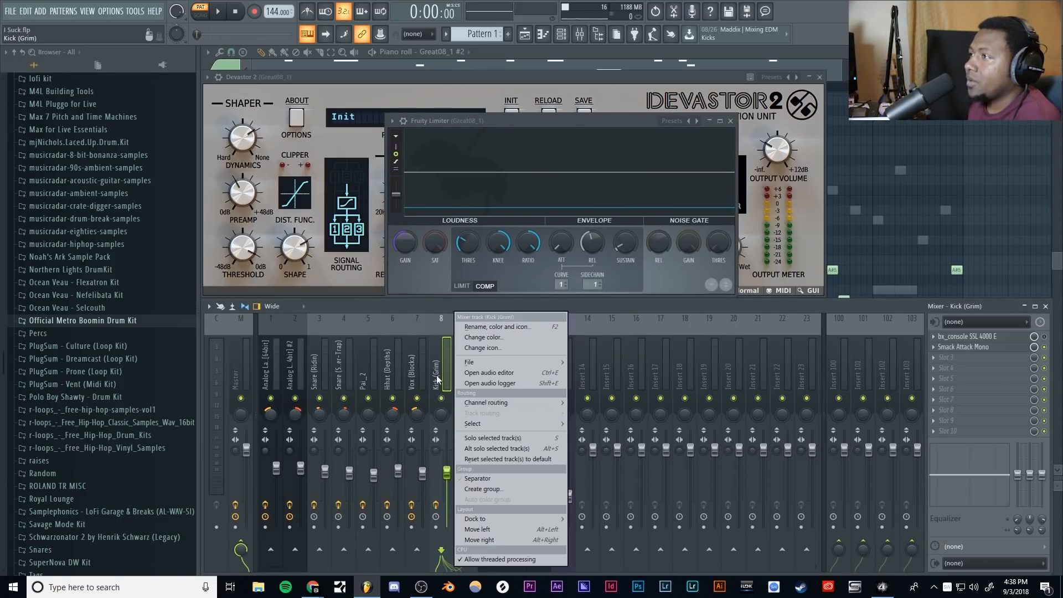
click(437, 389)
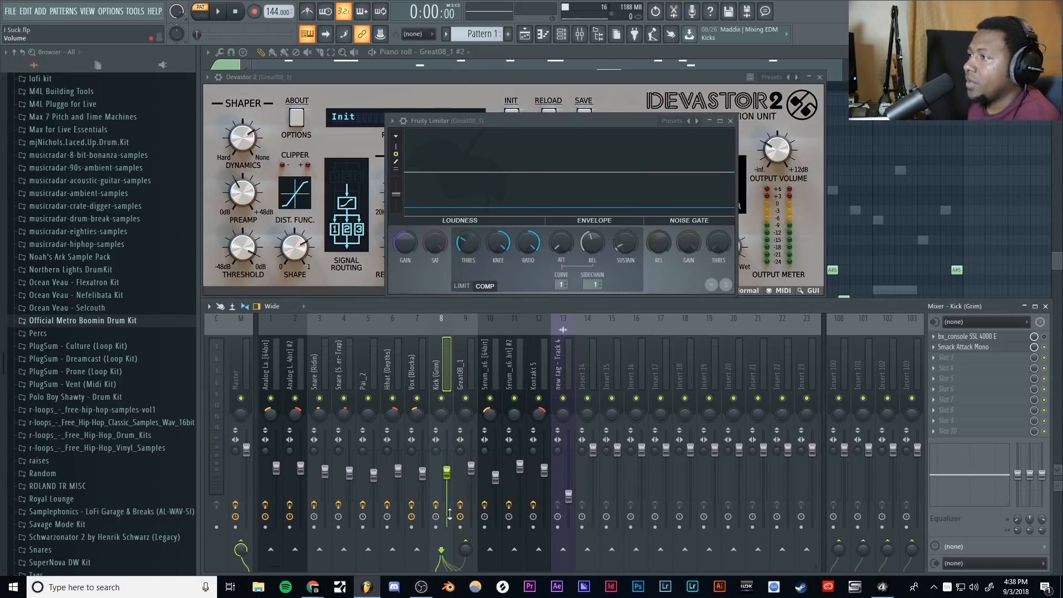
right_click(465, 554)
click(470, 551)
right_click(466, 551)
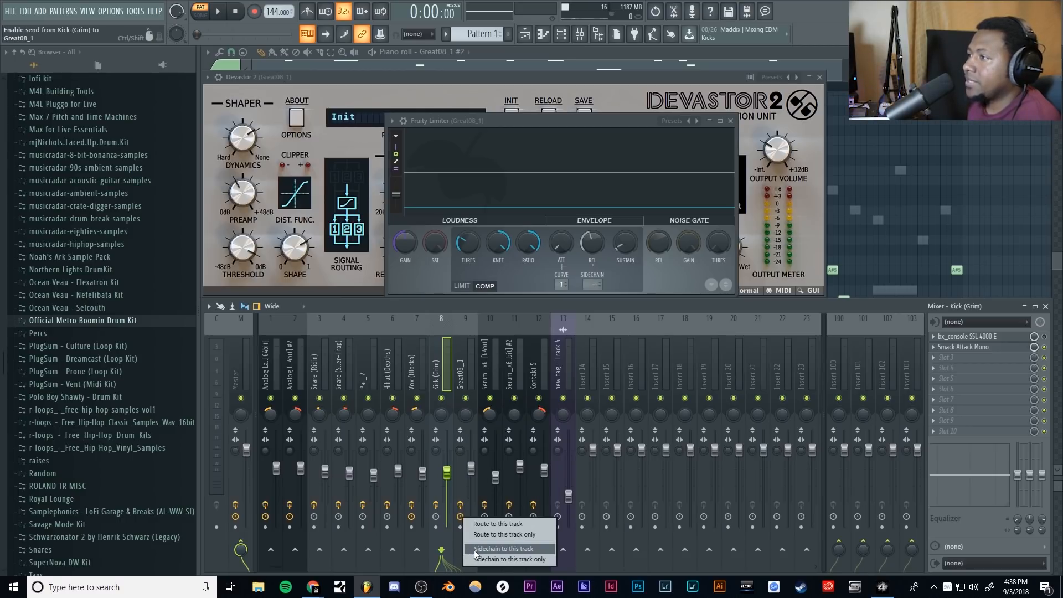
click(474, 550)
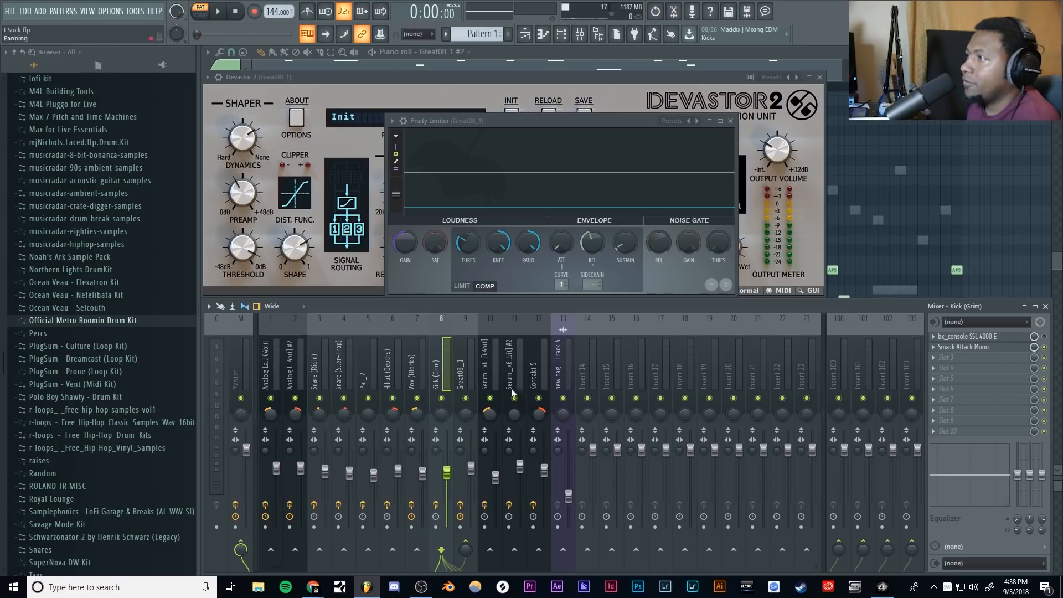
- Set the sidechain input to 1 in compressor mode of Great08_1's Fruity Limiter and reposition the plugin window
click(462, 369)
click(987, 432)
click(986, 432)
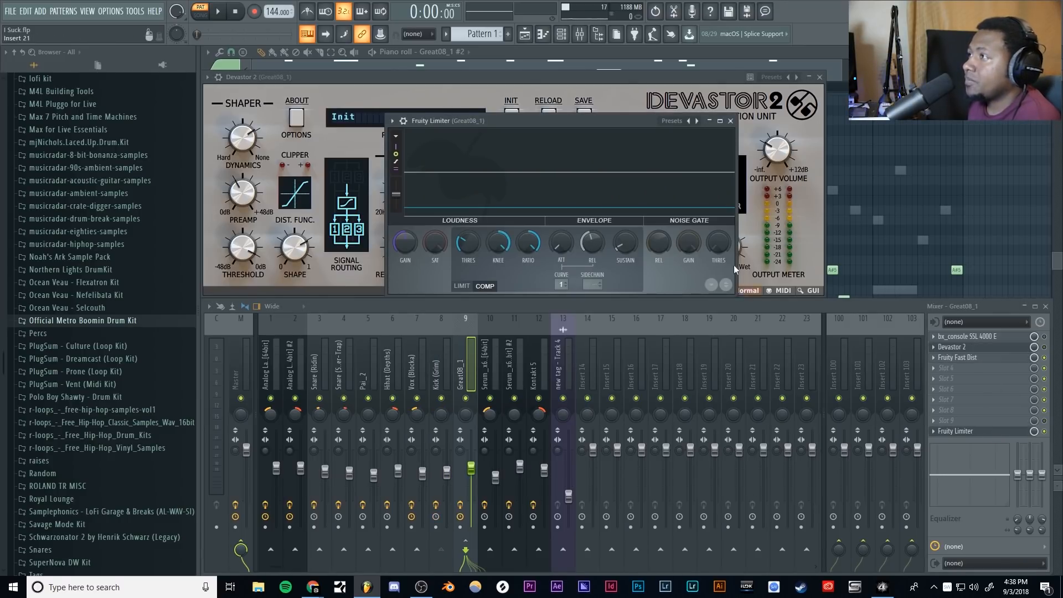
click(592, 284)
click(621, 303)
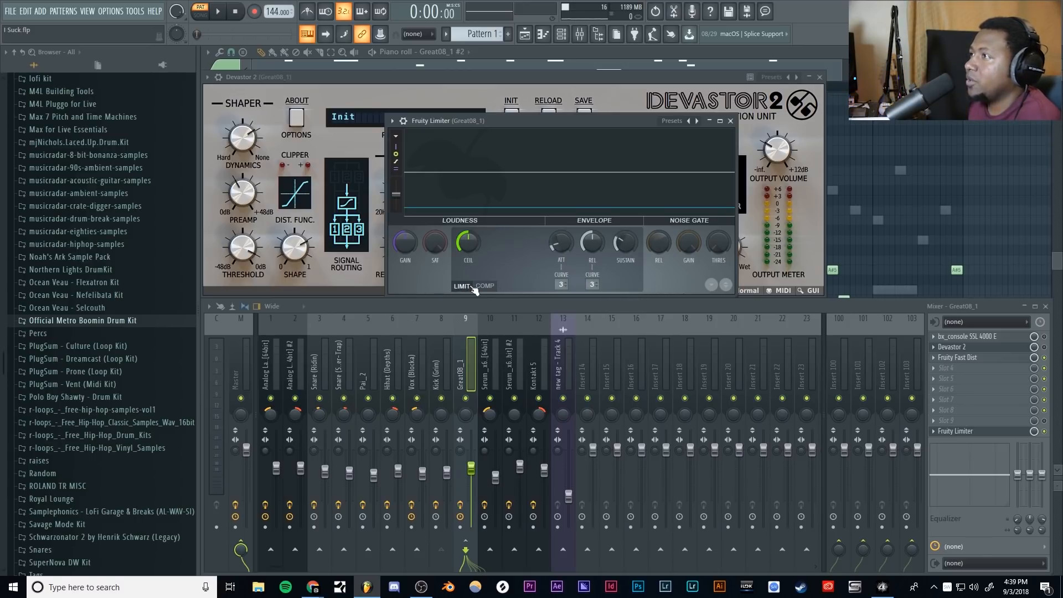
drag(609, 121, 595, 210)
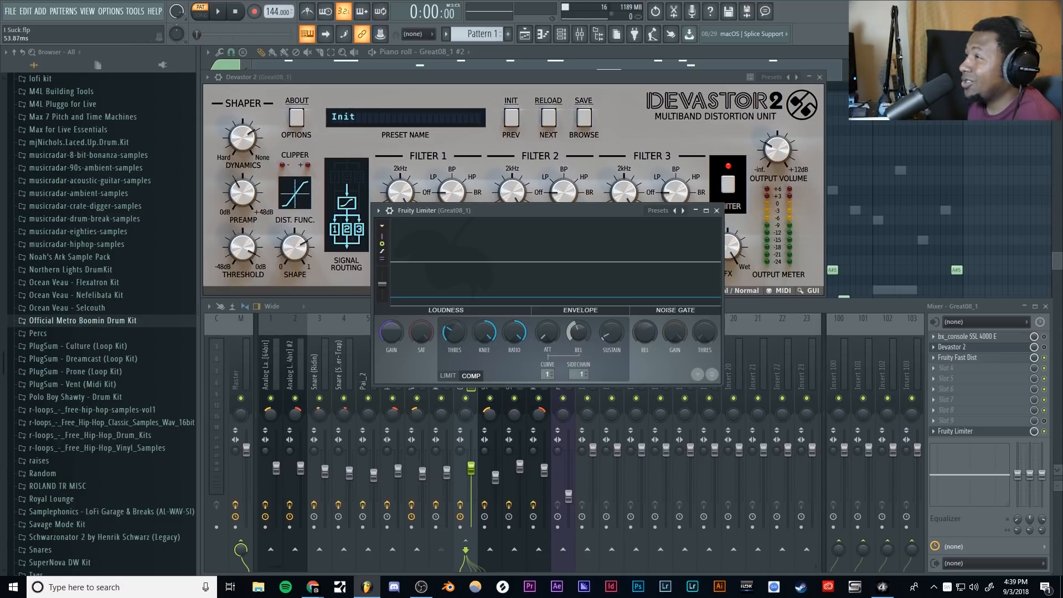
- Shorten the compressor's release and set its threshold to about -15.3 dB while auditioning how the kick ducks the bass
key(space)
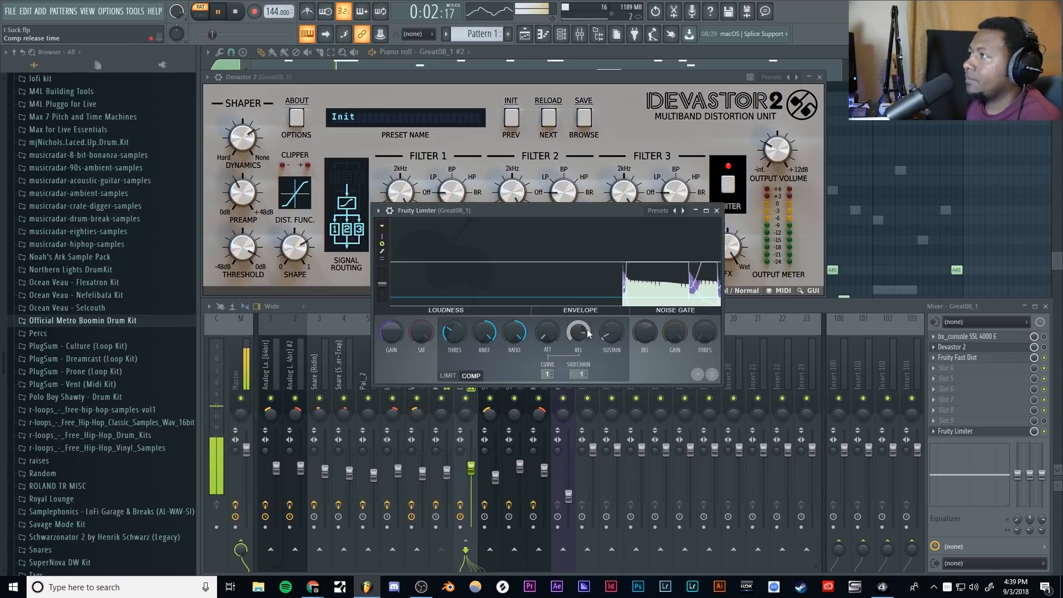
key(space)
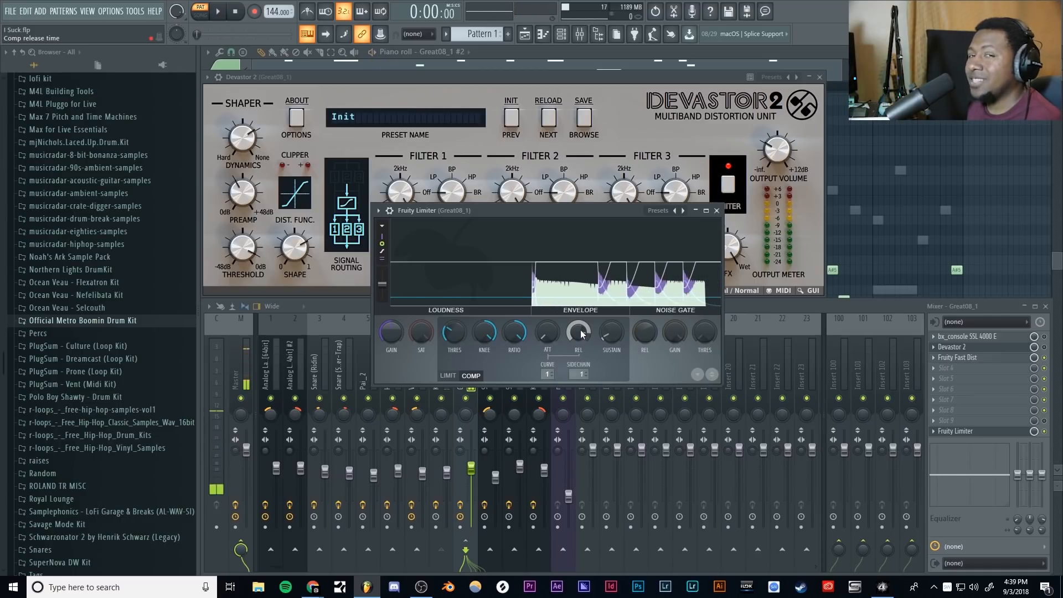
drag(582, 336, 582, 352)
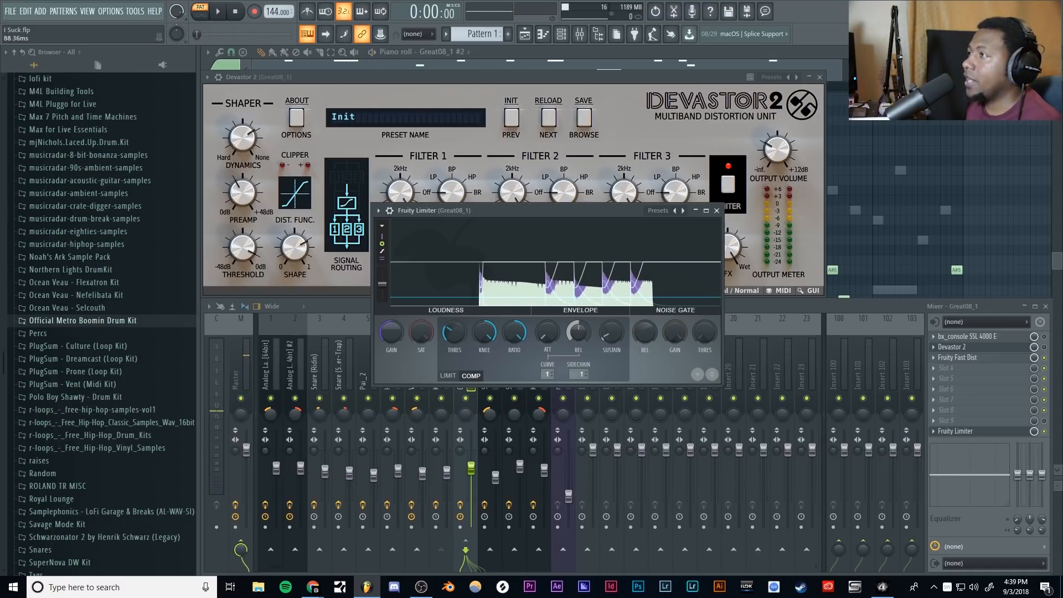
key(space)
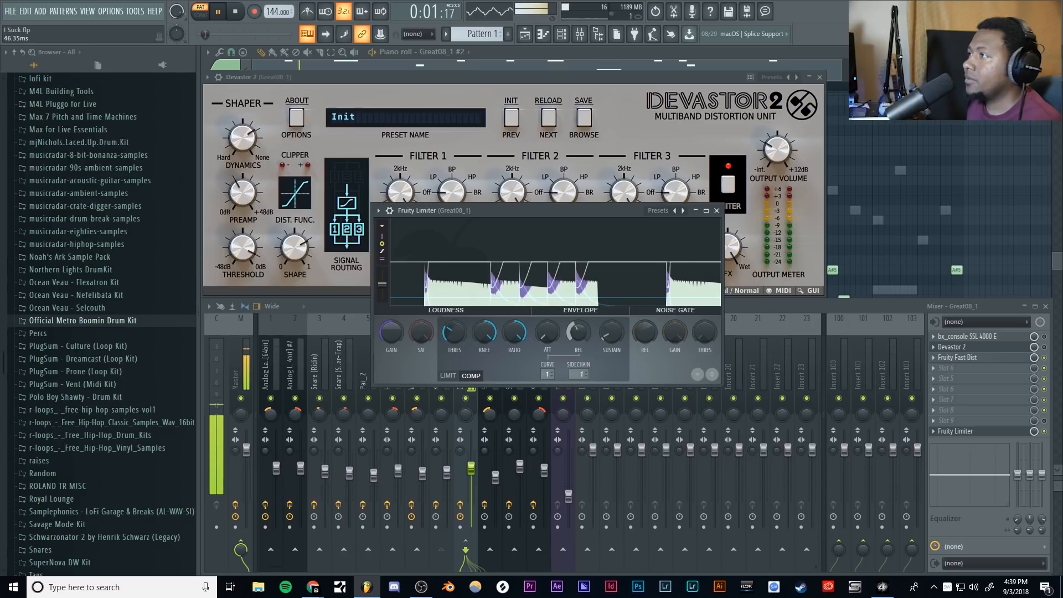
key(space)
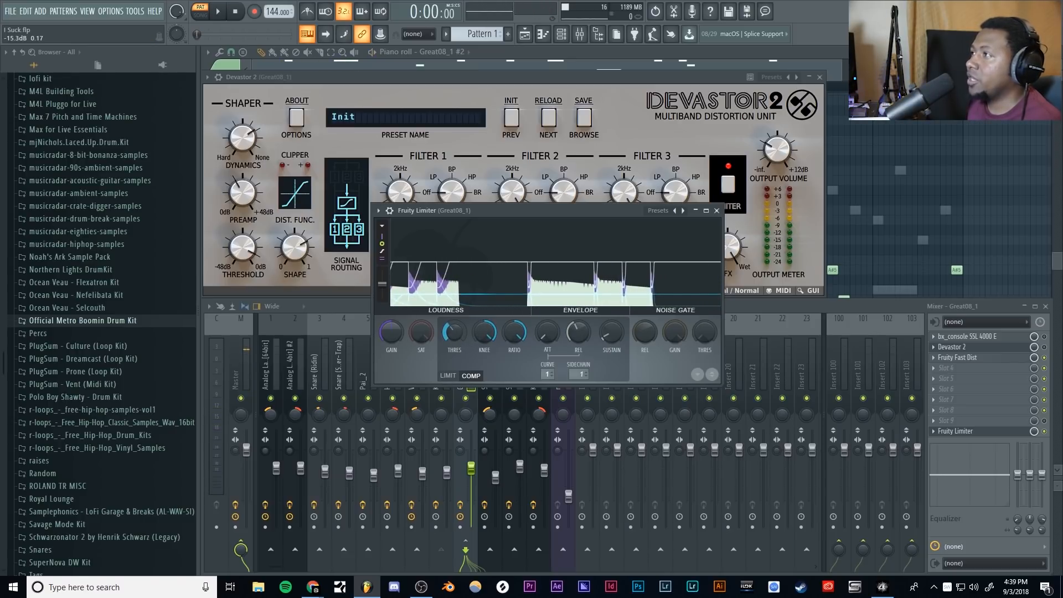
key(space)
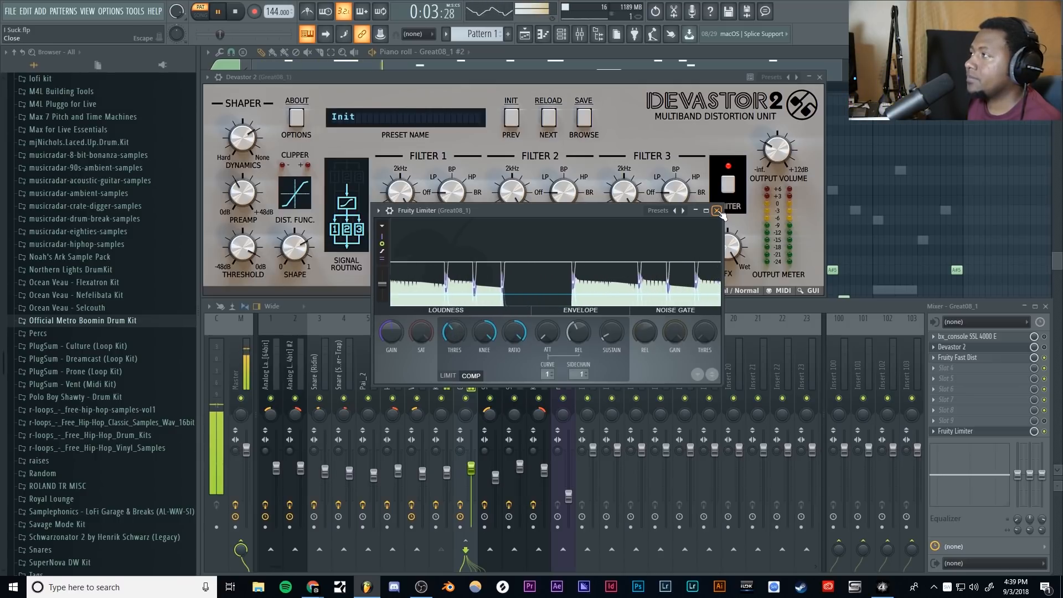
key(space)
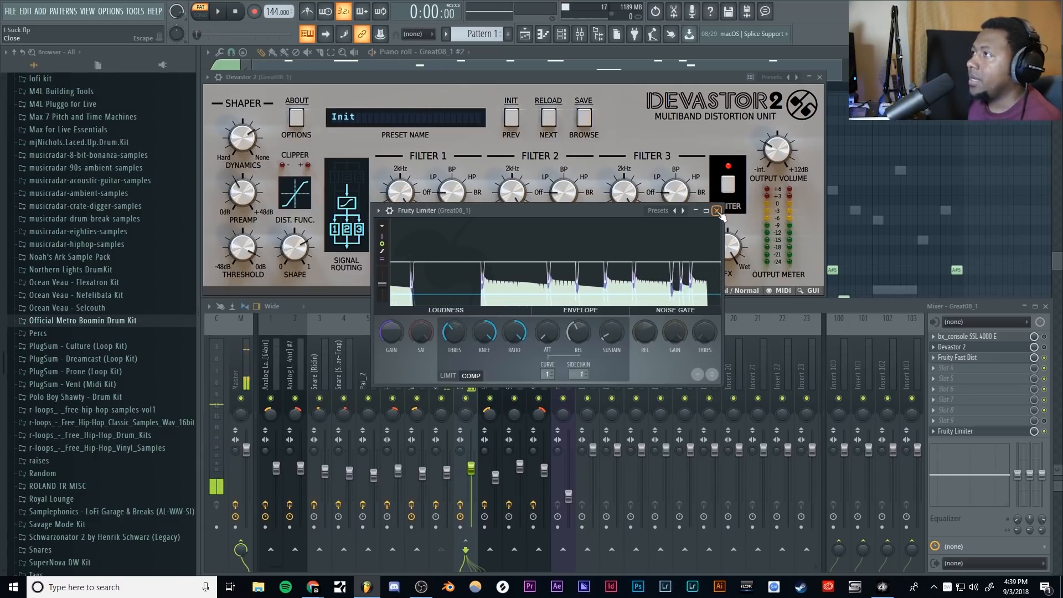
- Close Fruity Limiter and unmute the melody, snare, hi-hat, percussion and vox channels in the channel rack, leaving Great08_1 muted
click(717, 210)
click(543, 35)
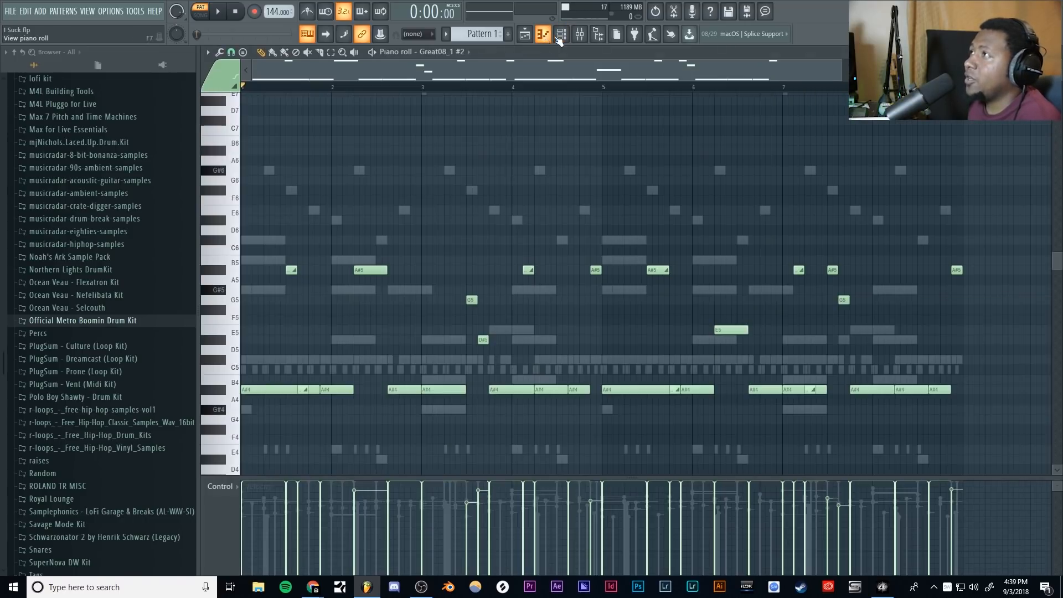
click(562, 36)
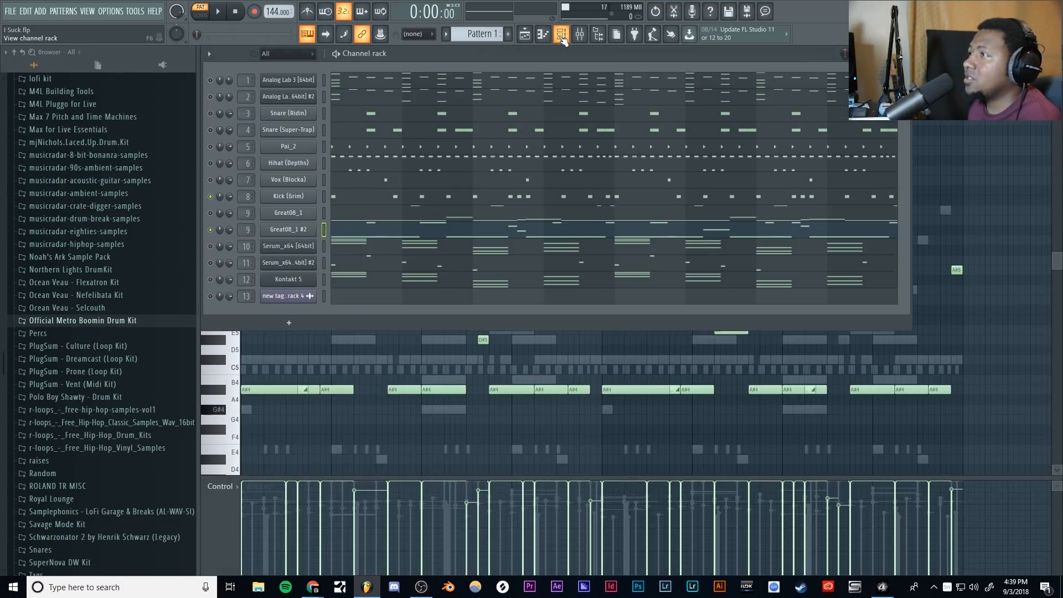
click(211, 81)
click(211, 114)
click(211, 130)
click(210, 148)
click(210, 163)
click(209, 180)
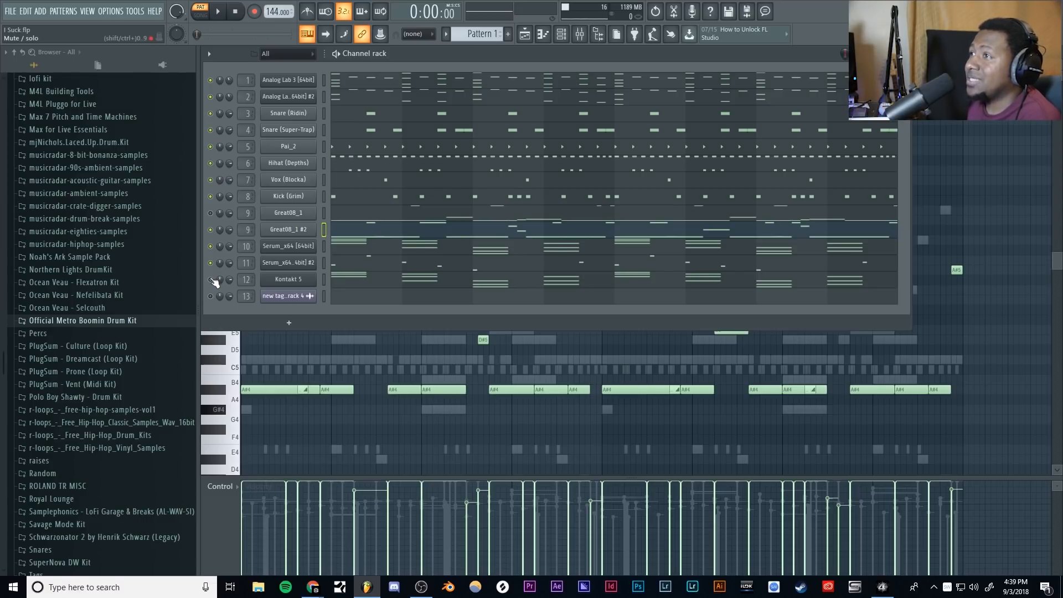
- Play the full beat and set the Great08_1 #2 channel volume to about 85%
click(222, 13)
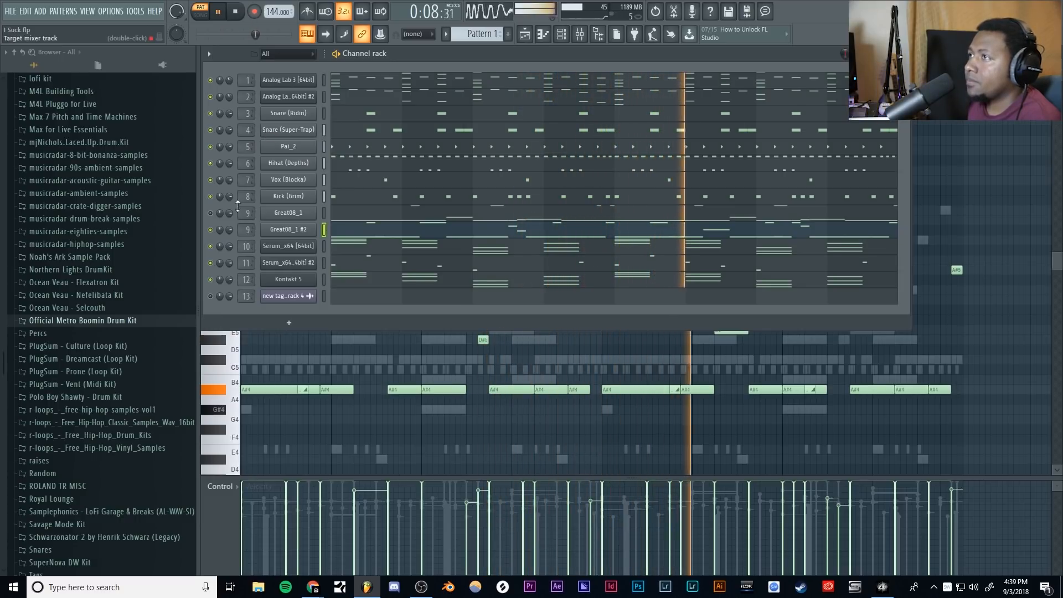
drag(231, 231, 231, 224)
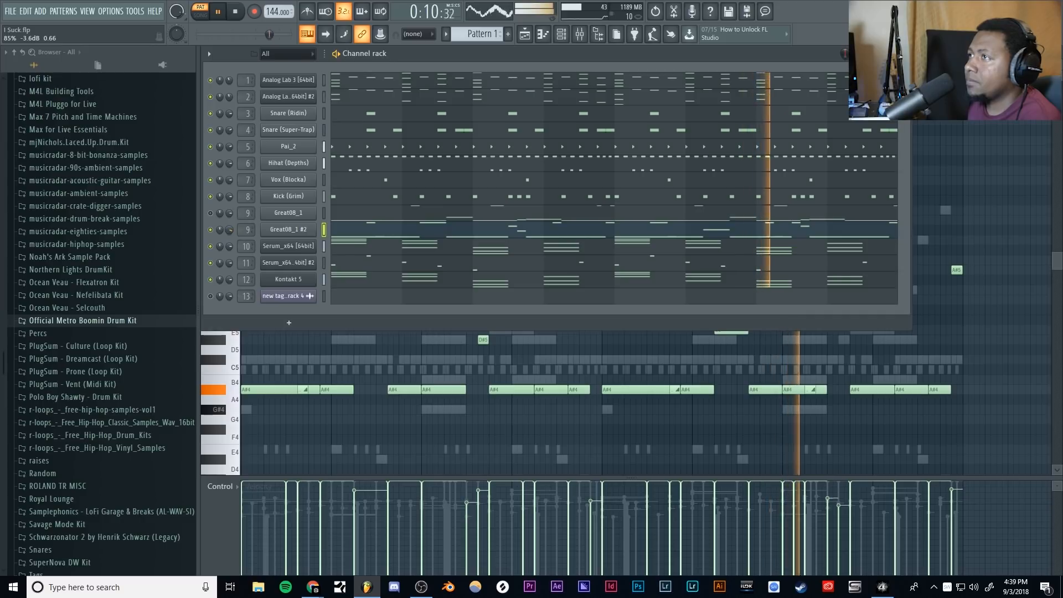
click(237, 11)
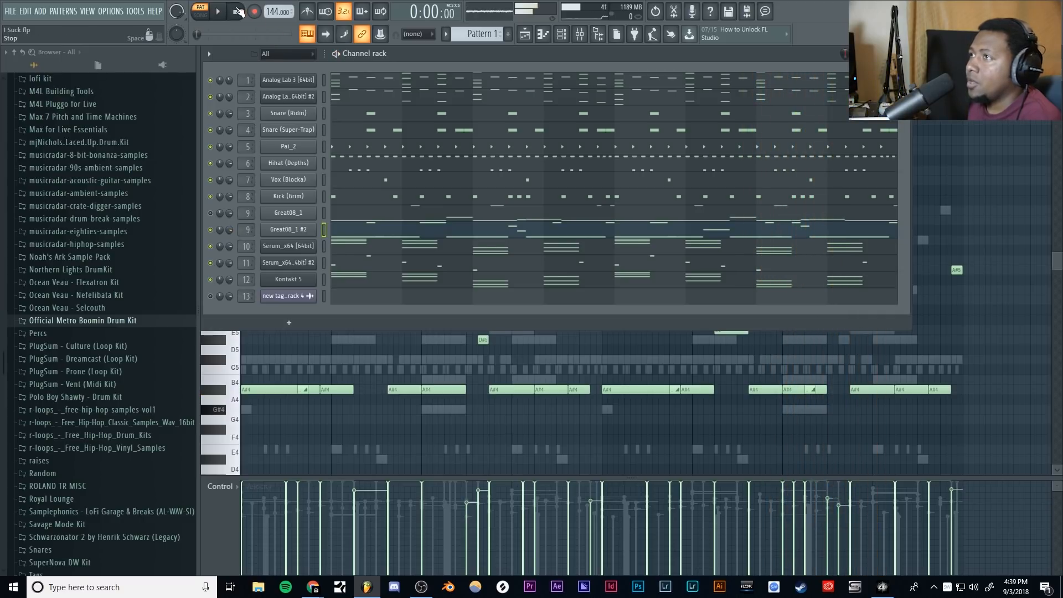
- Unmute Great08_1, mute Great08_1 #2 and audition the beat with the alternative bass line
click(210, 213)
click(211, 229)
click(218, 11)
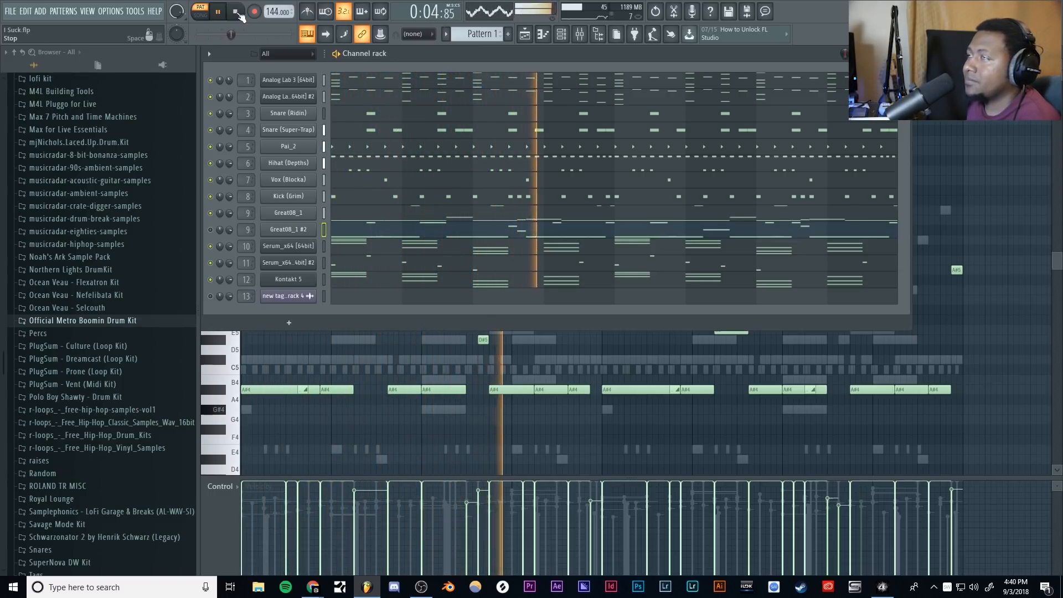
click(236, 11)
- Open Great08_1 in the piano roll and place the playback position just after the start of bar 4
key(F9)
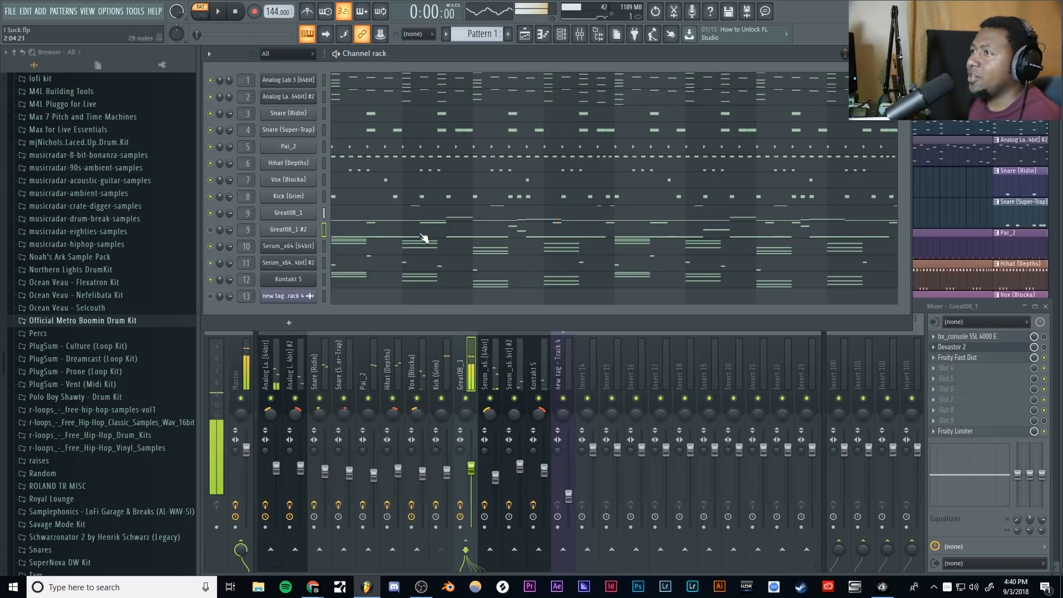
click(376, 217)
scroll(466, 191, up, 4)
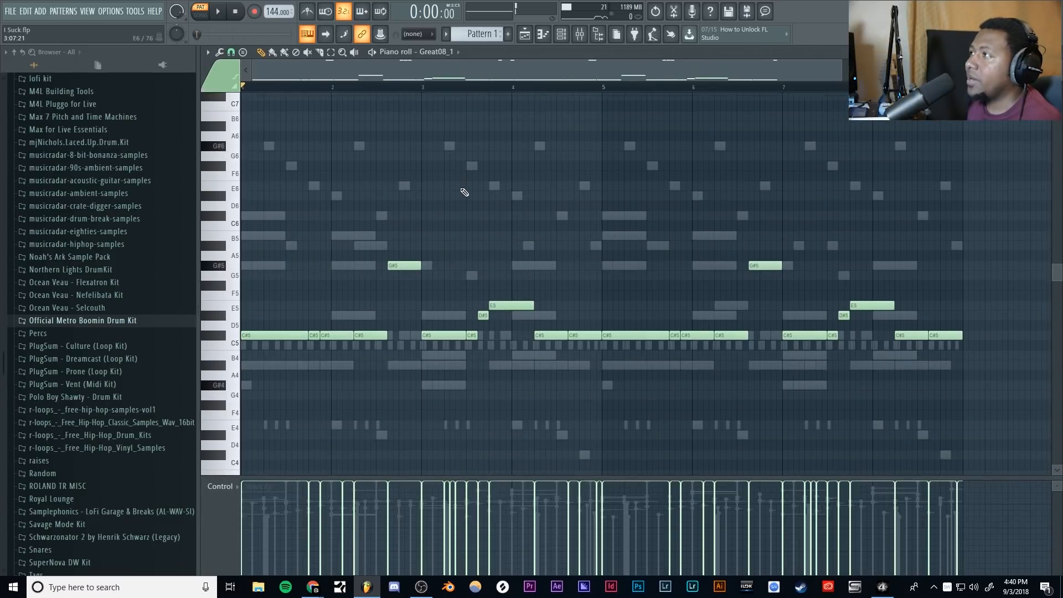
drag(535, 86, 529, 86)
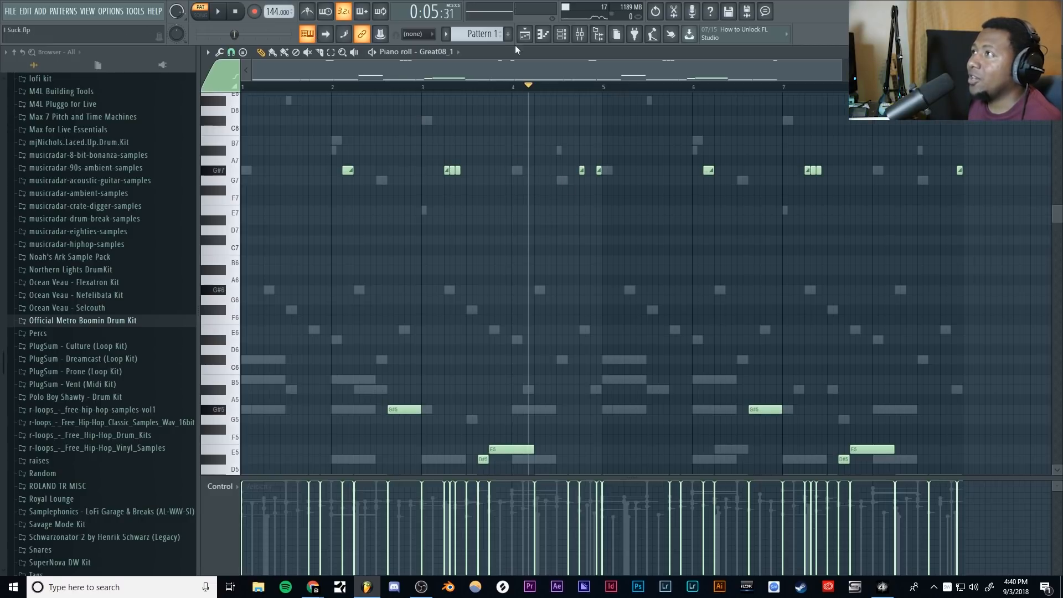
- Solo the Great08_1 channel and unmute Kick (Grim) so that only these two channels play
click(545, 36)
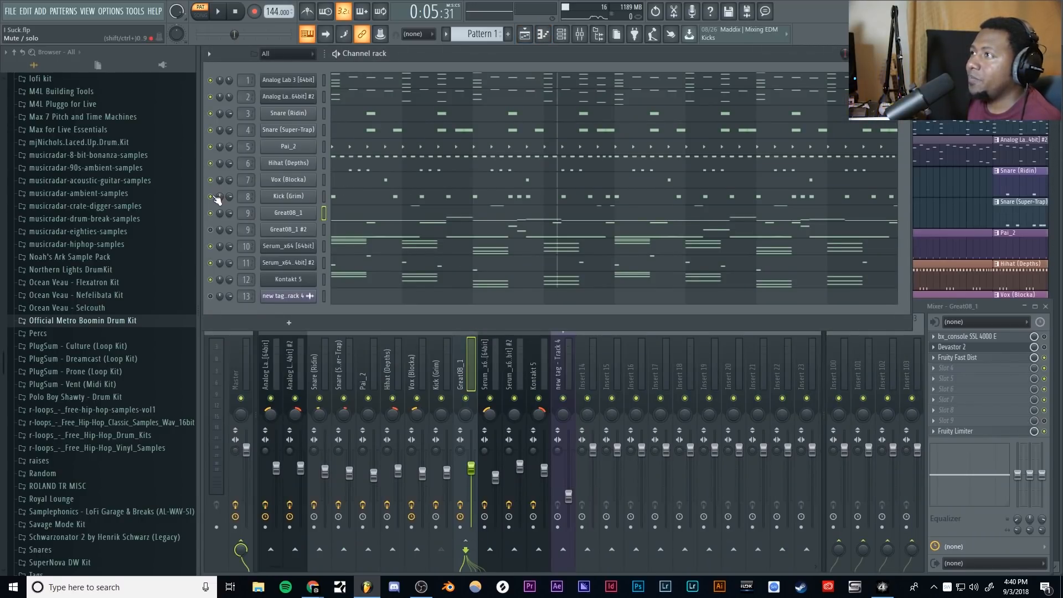
right_click(213, 214)
click(221, 218)
click(211, 197)
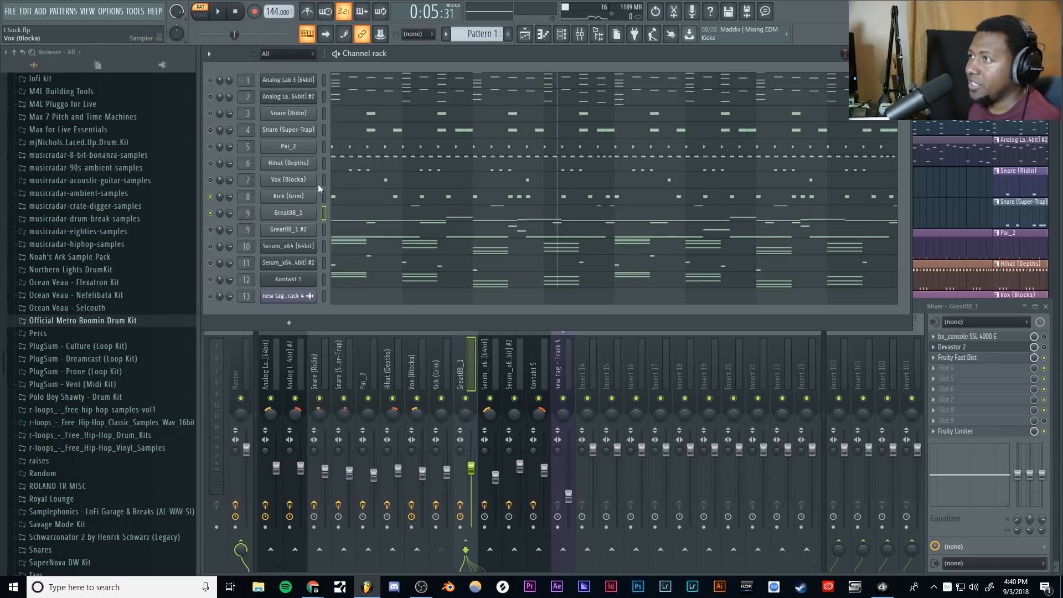
- Play Great08_1 from the start in the piano roll and examine its bass notes and the high slide notes on G#7
click(358, 220)
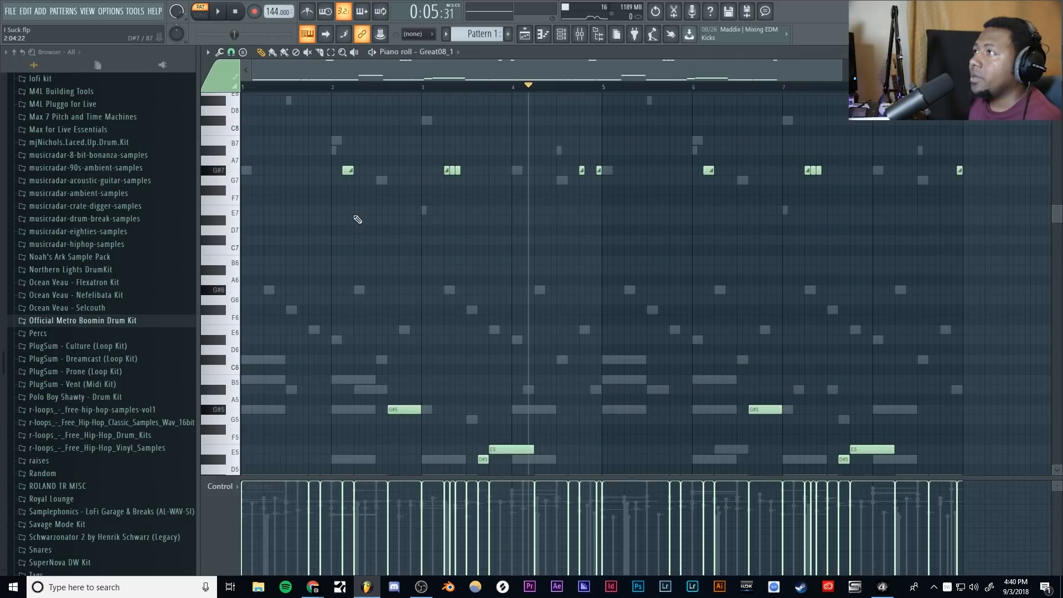
click(239, 15)
scroll(435, 173, up, 2)
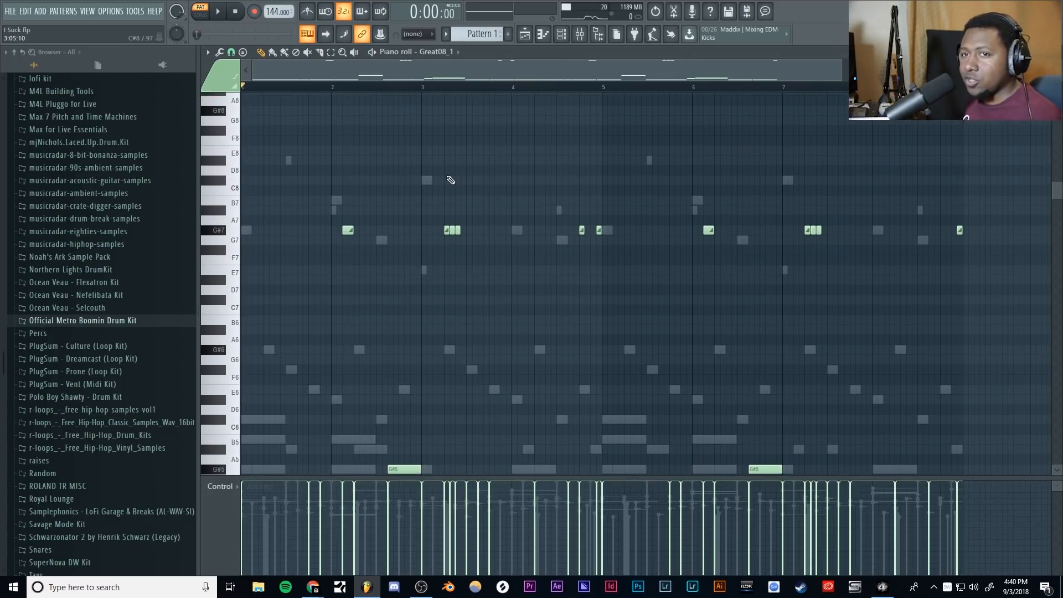
scroll(451, 180, down, 3)
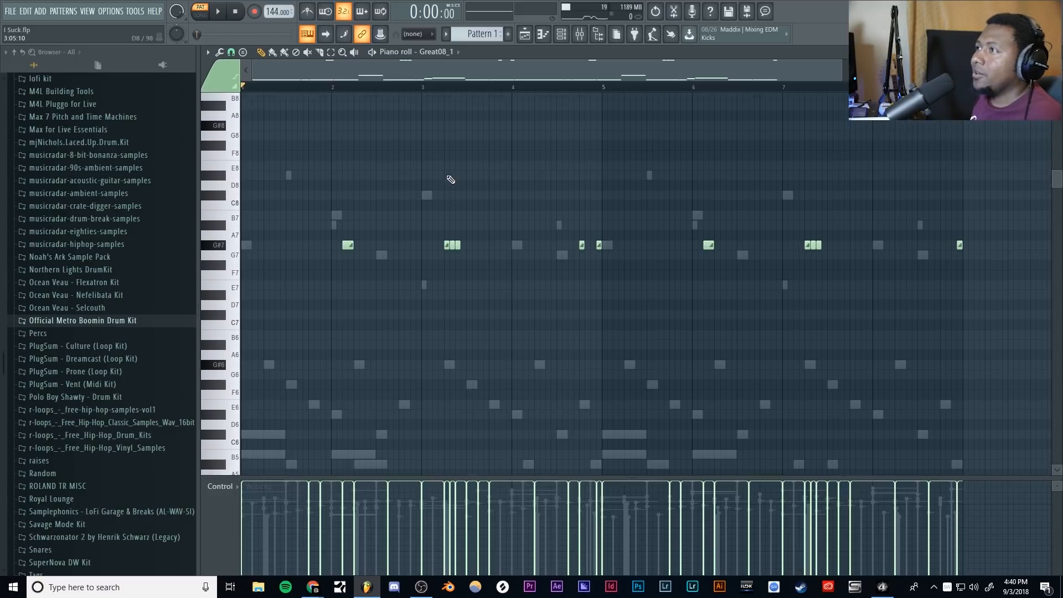
scroll(451, 180, up, 1)
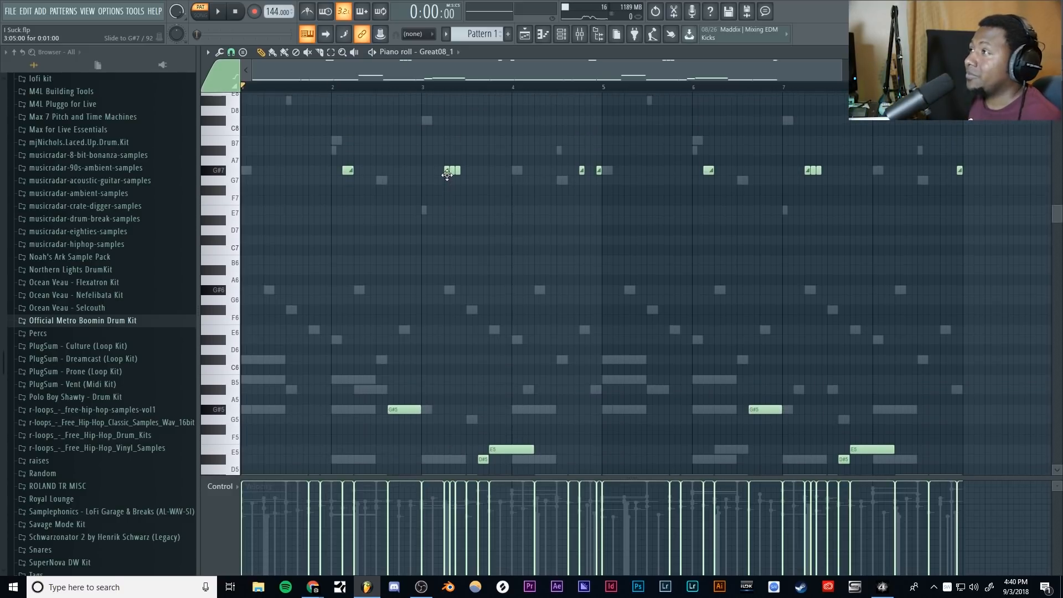
key(space)
scroll(480, 243, down, 1)
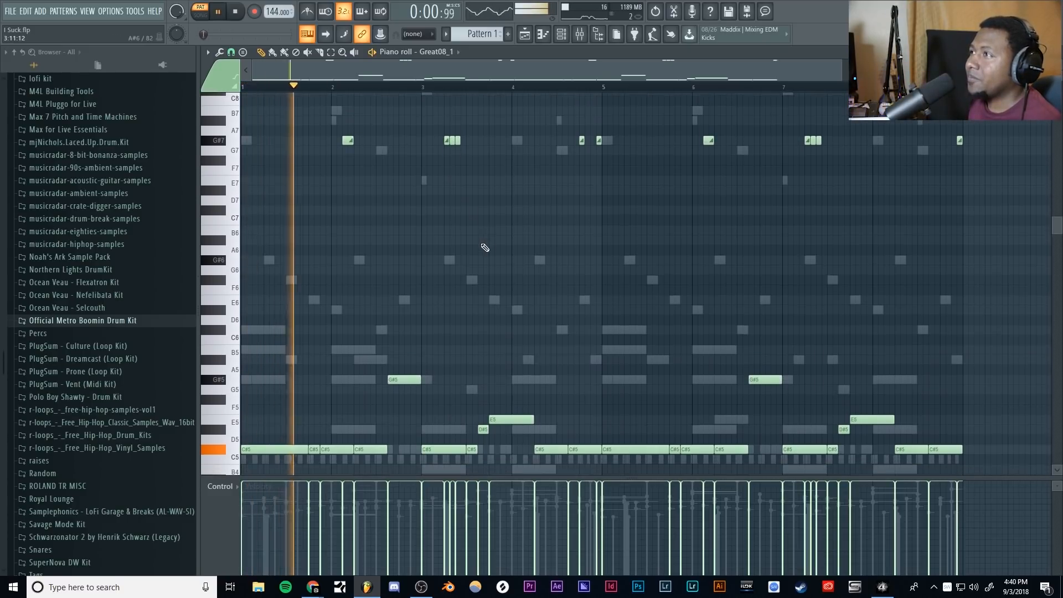
scroll(541, 240, up, 1)
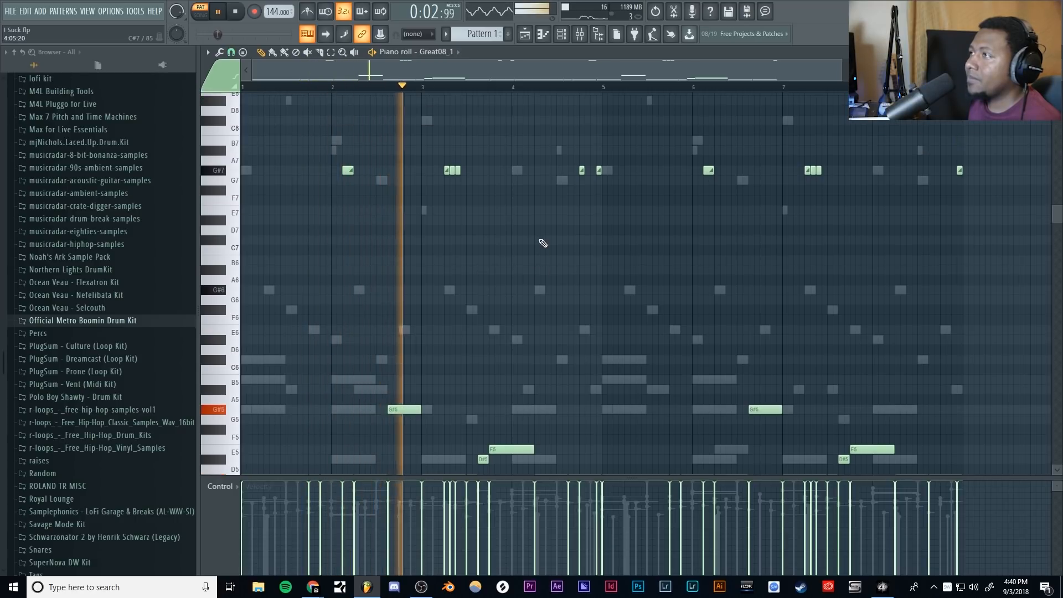
scroll(541, 240, down, 1)
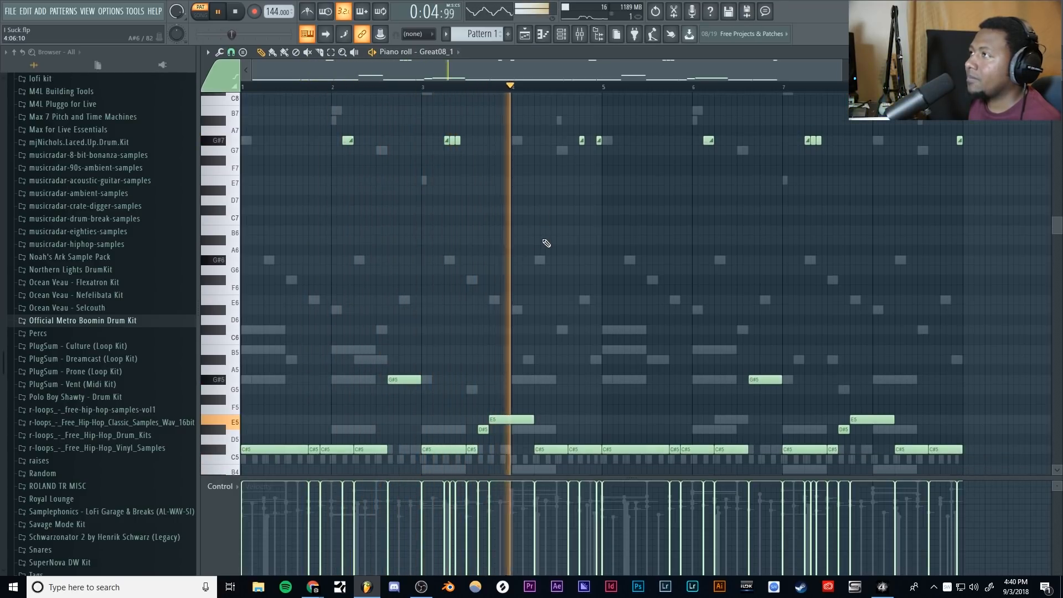
- Try a long G#7 note across the start of bar 4 in Great08_1, audition it from the beginning and delete it
key(space)
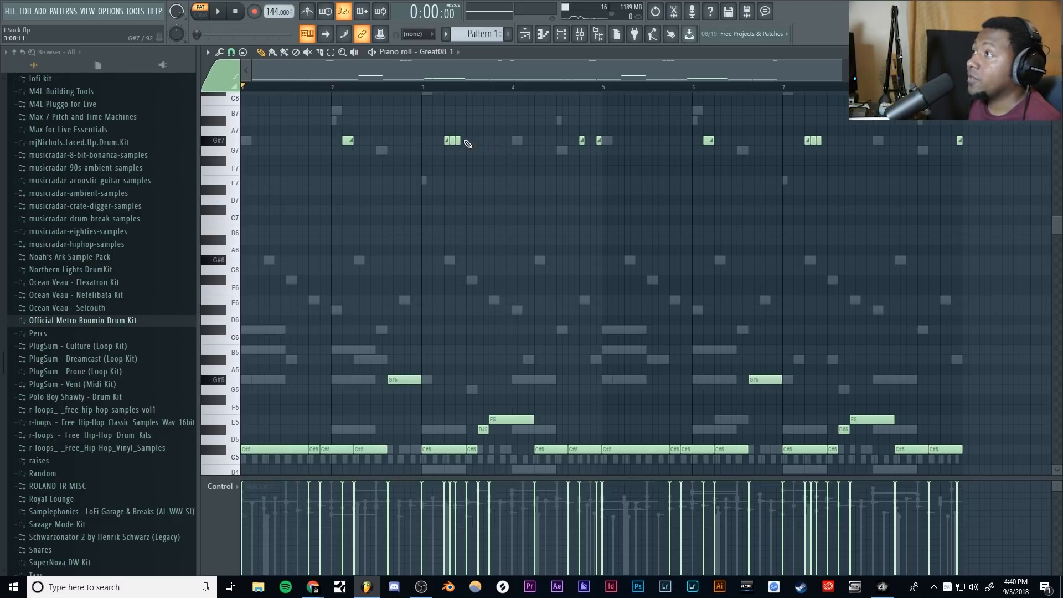
click(505, 143)
key(space)
drag(511, 144, 534, 144)
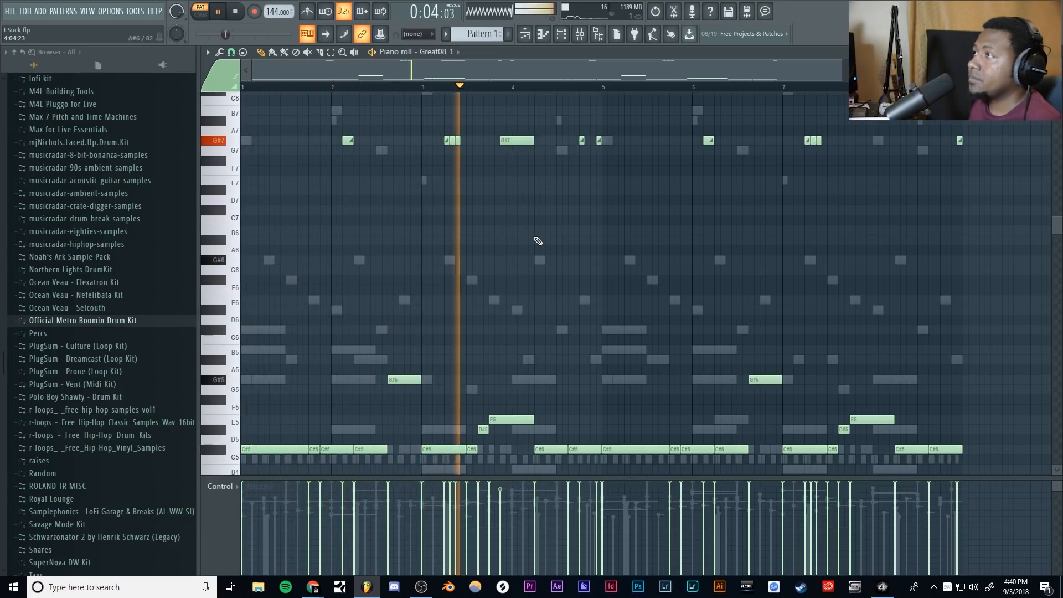
key(space)
right_click(522, 142)
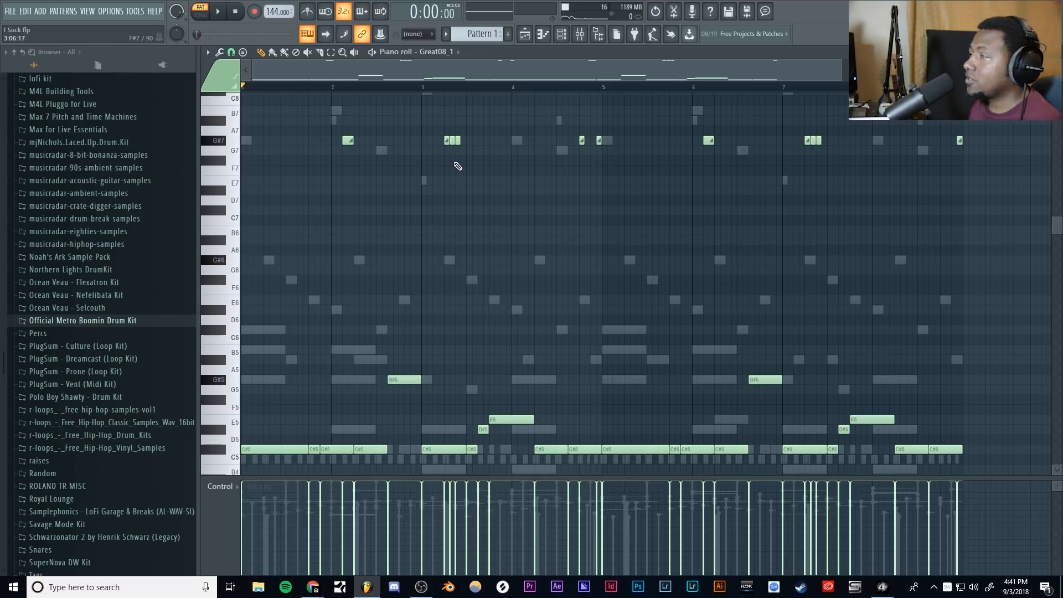
- Replay the opening of the Great08_1 bass line with the kick, and bring up the channel rack over the piano roll
key(space)
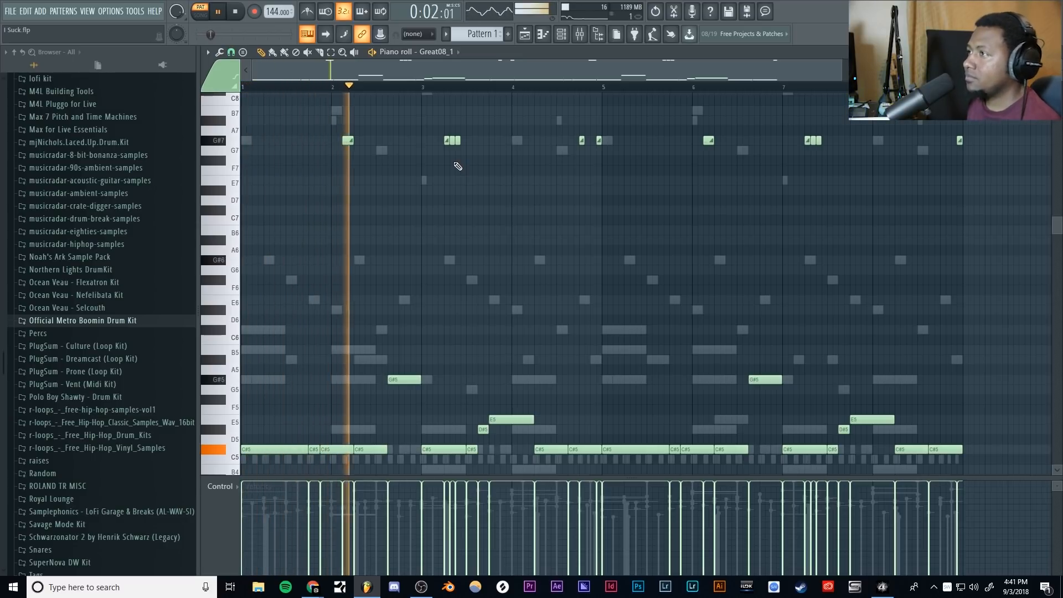
key(space)
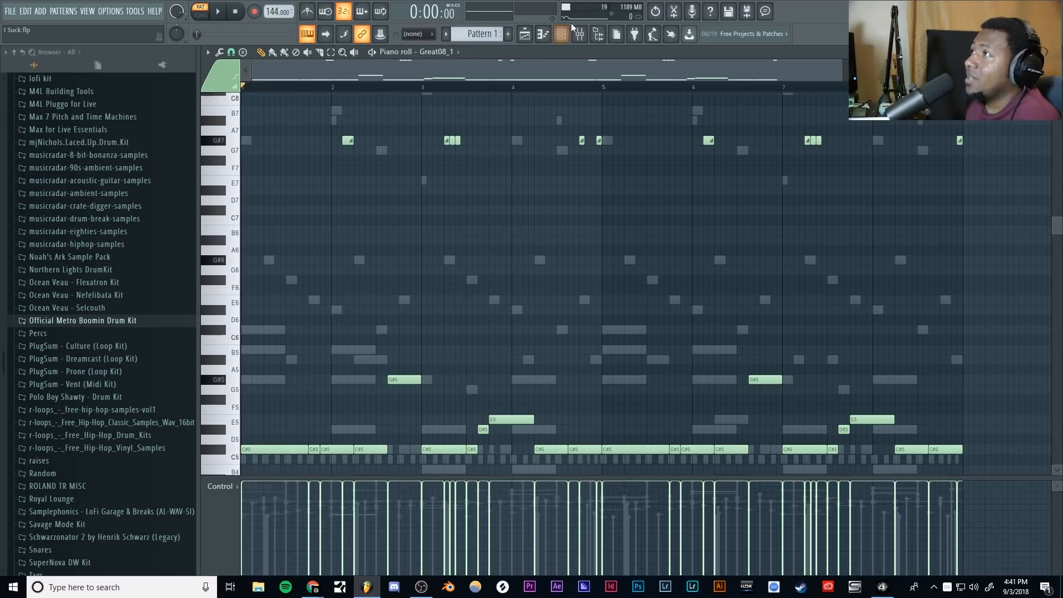
click(582, 34)
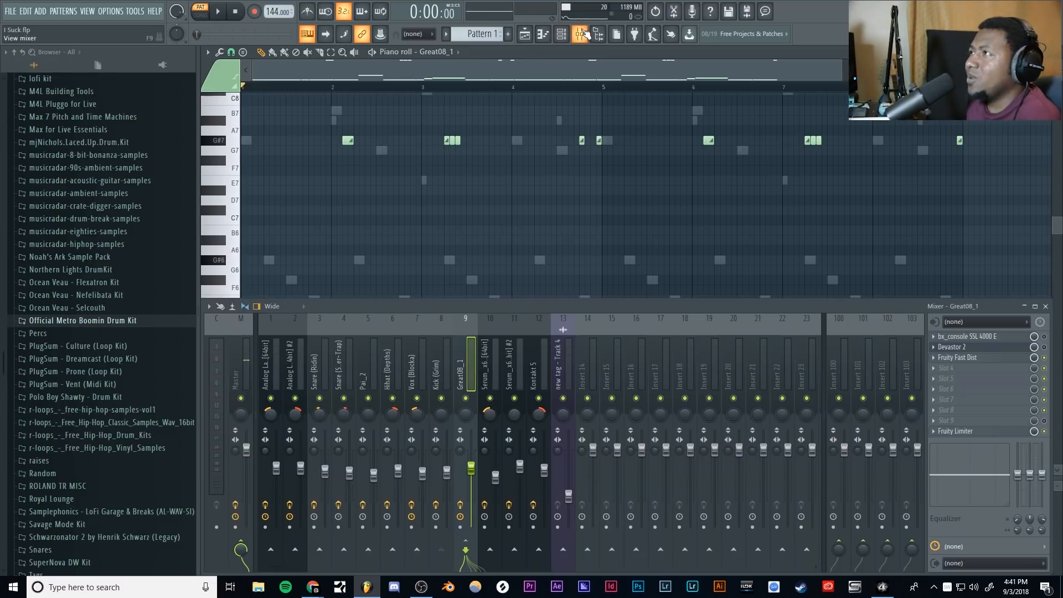
click(543, 35)
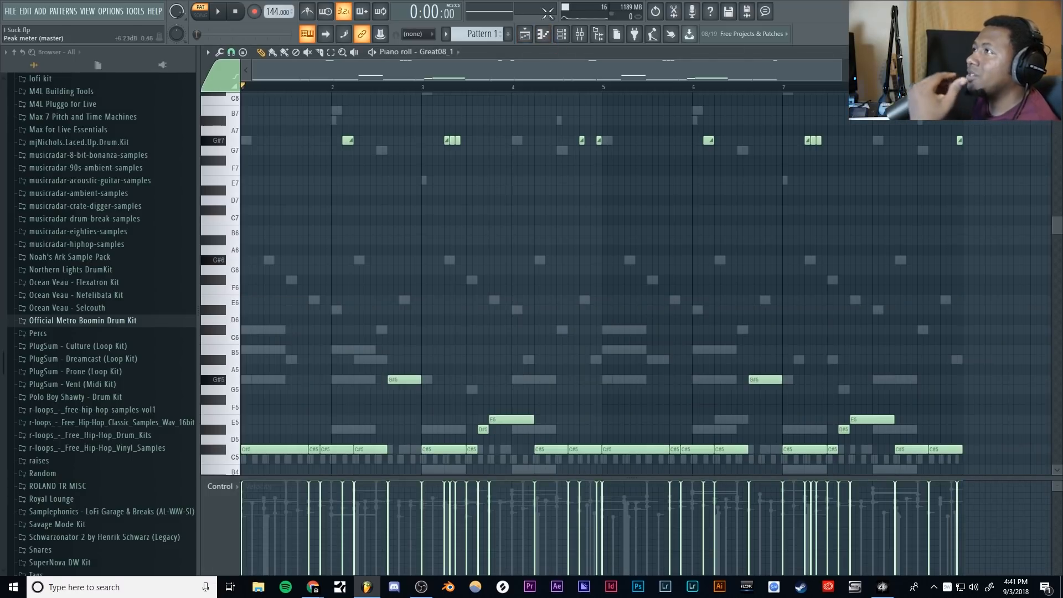
click(565, 36)
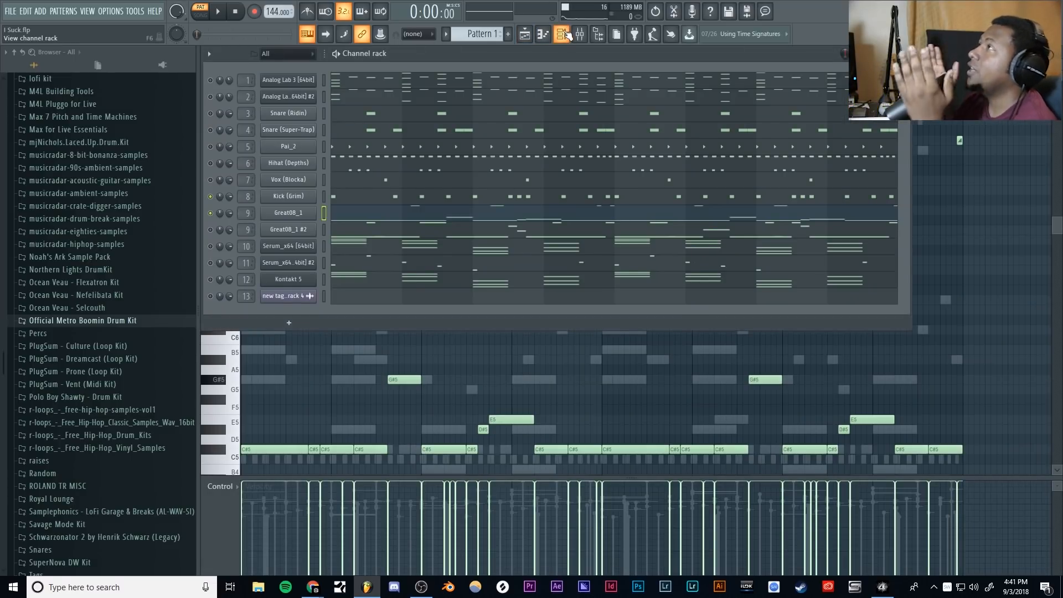